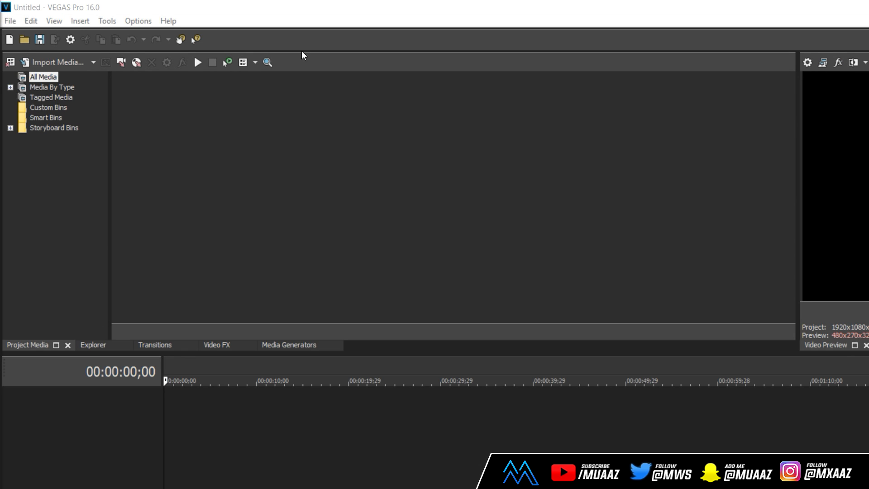
Import the BlueIntro video from the Intros folder in Drive_Storage into the project media.
{"action": "left_click", "coordinate": [10, 21]}
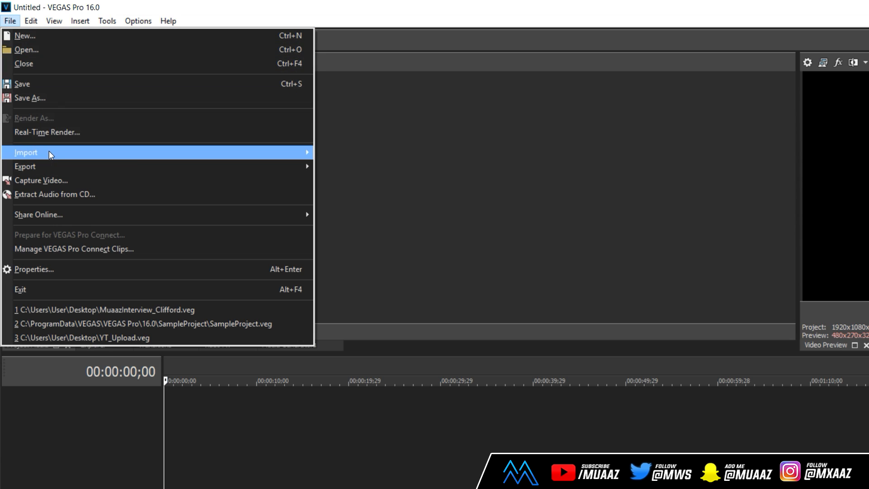
{"action": "mouse_move", "coordinate": [49, 154]}
{"action": "left_click", "coordinate": [421, 152]}
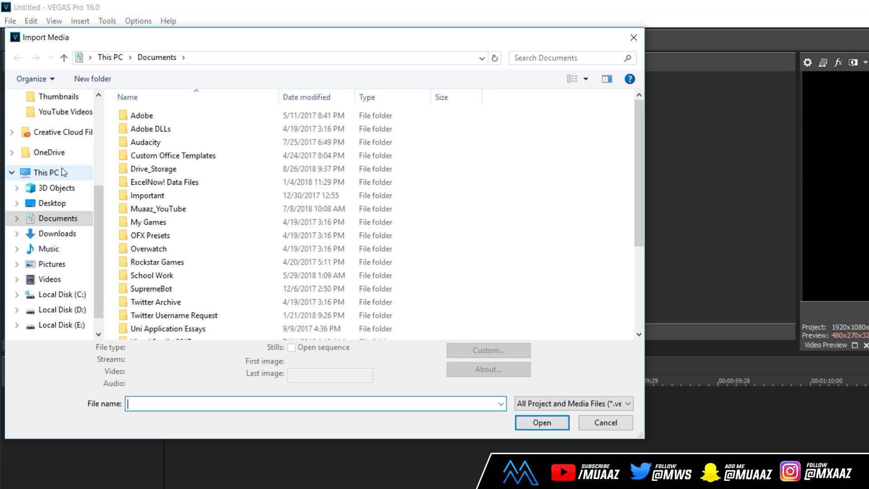
{"action": "scroll", "coordinate": [68, 174], "scroll_direction": "up", "scroll_amount": 4}
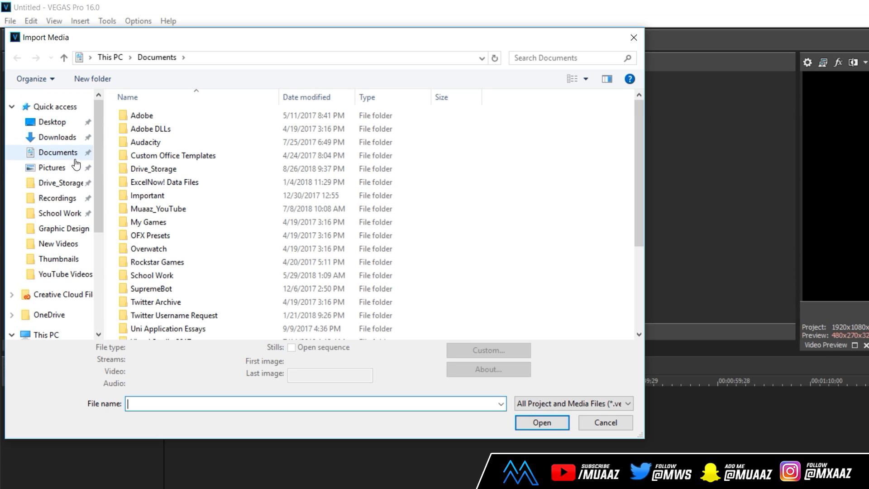
{"action": "left_click", "coordinate": [64, 185]}
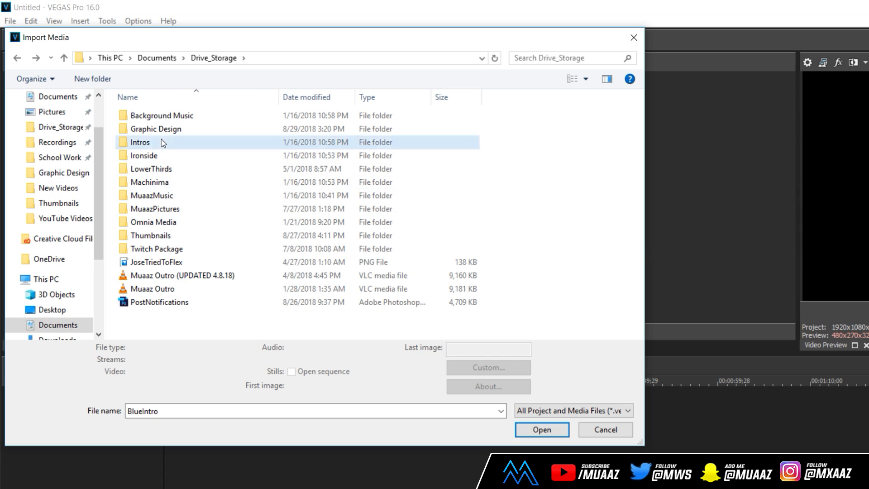
{"action": "double_click", "coordinate": [163, 143]}
{"action": "left_click", "coordinate": [235, 137]}
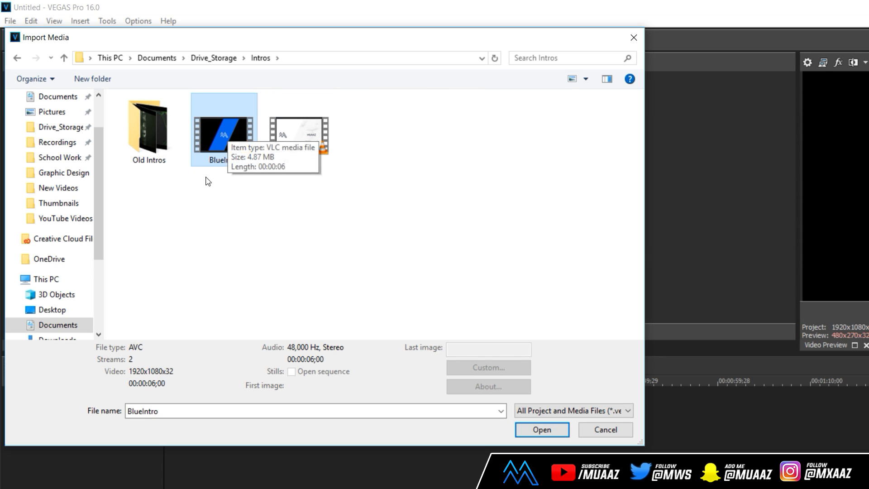
{"action": "left_click", "coordinate": [542, 430]}
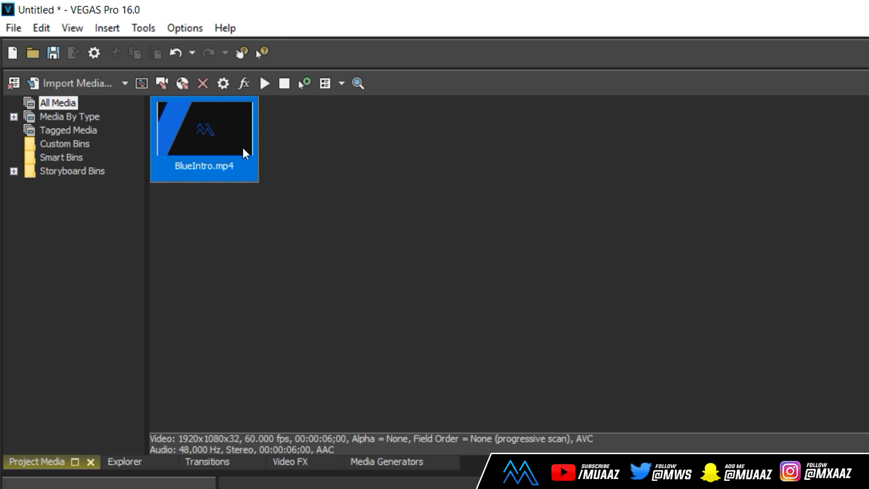
Look through the available media generators, video effects, transitions and file explorer, and return to the project media.
{"action": "key", "text": "alt+Tab"}
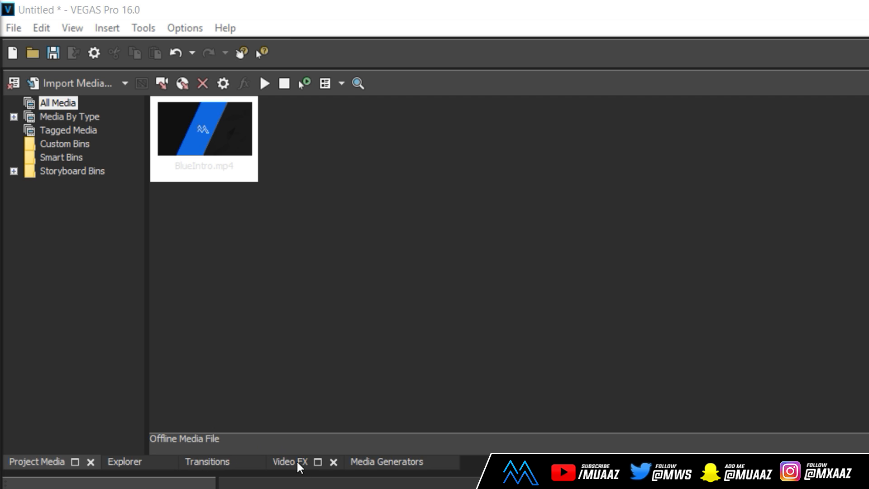
{"action": "left_click", "coordinate": [385, 462]}
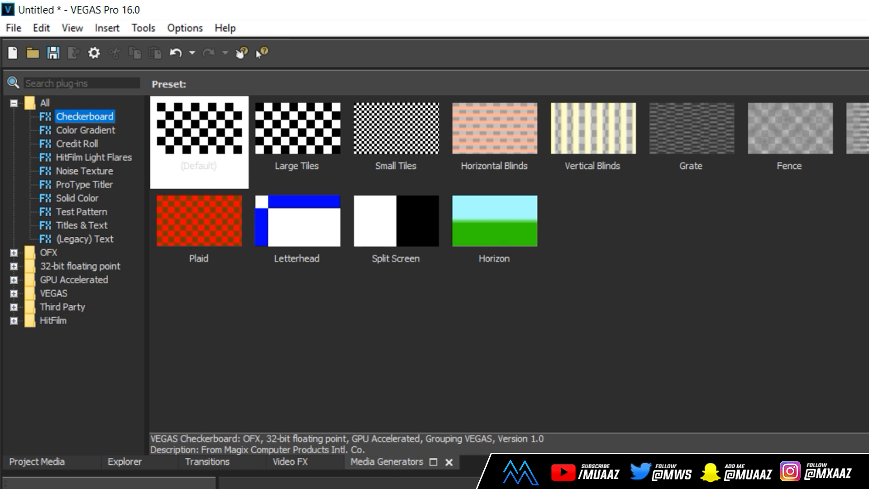
{"action": "left_click", "coordinate": [305, 467]}
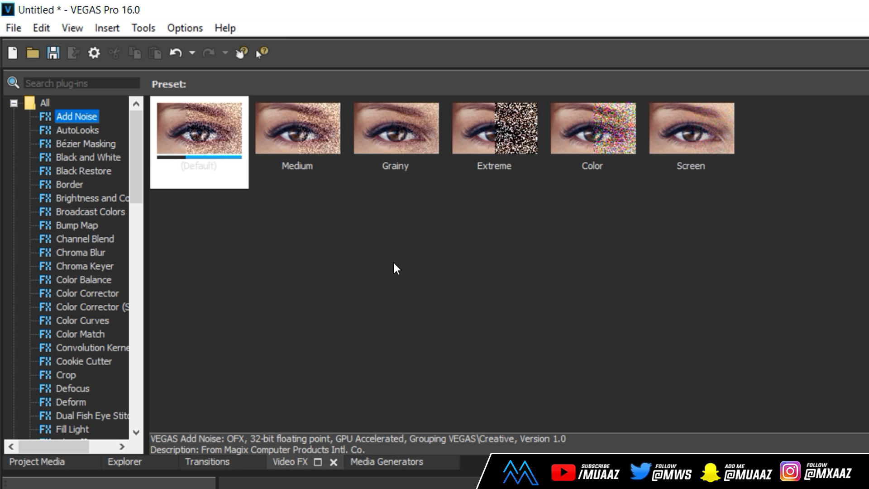
{"action": "left_click", "coordinate": [213, 458]}
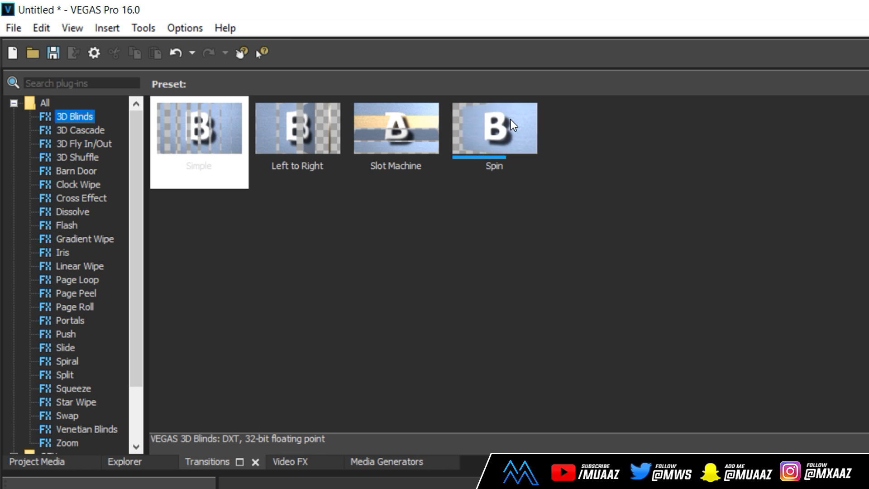
{"action": "left_click", "coordinate": [124, 461]}
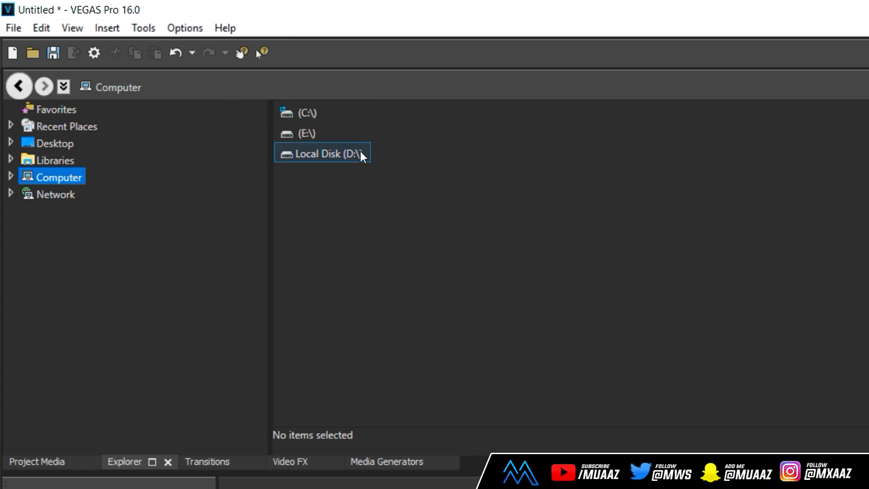
{"action": "left_click", "coordinate": [33, 467]}
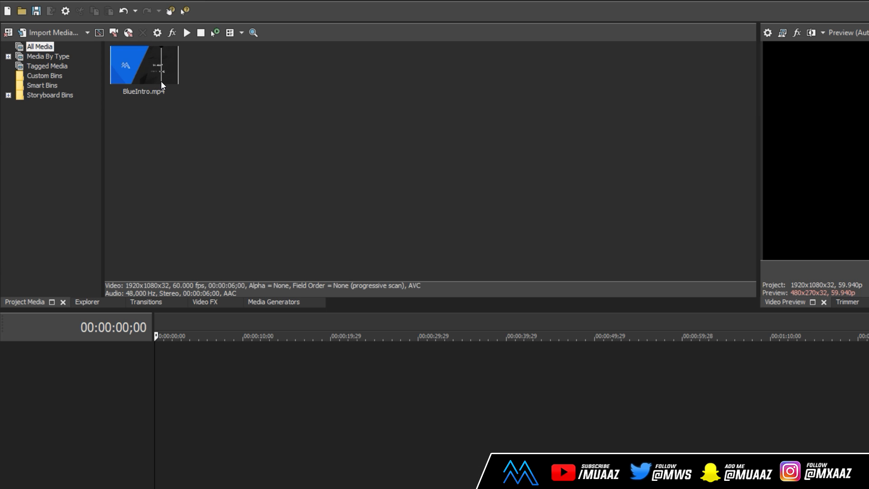
Place BlueIntro.mp4 at the start of the timeline, declining to match the project video settings to the media.
{"action": "left_click_drag", "start_coordinate": [114, 72], "coordinate": [104, 314]}
{"action": "left_click_drag", "start_coordinate": [147, 417], "coordinate": [146, 417]}
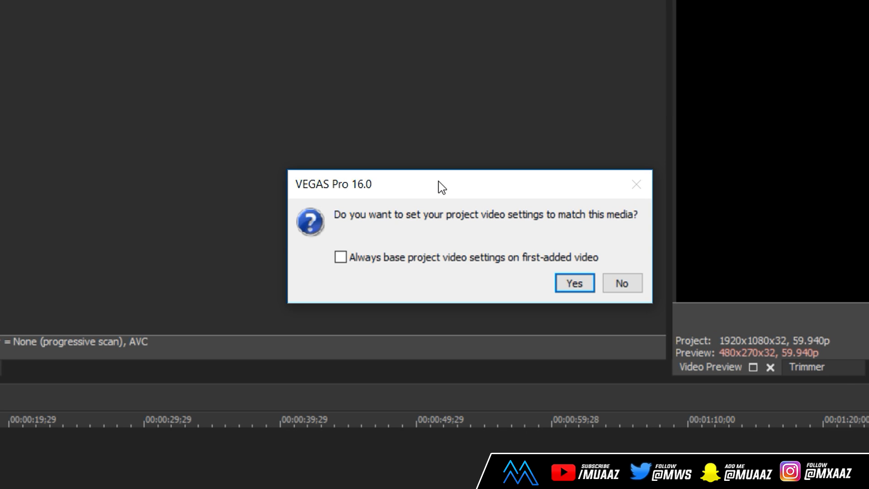
{"action": "left_click_drag", "start_coordinate": [442, 187], "coordinate": [419, 175]}
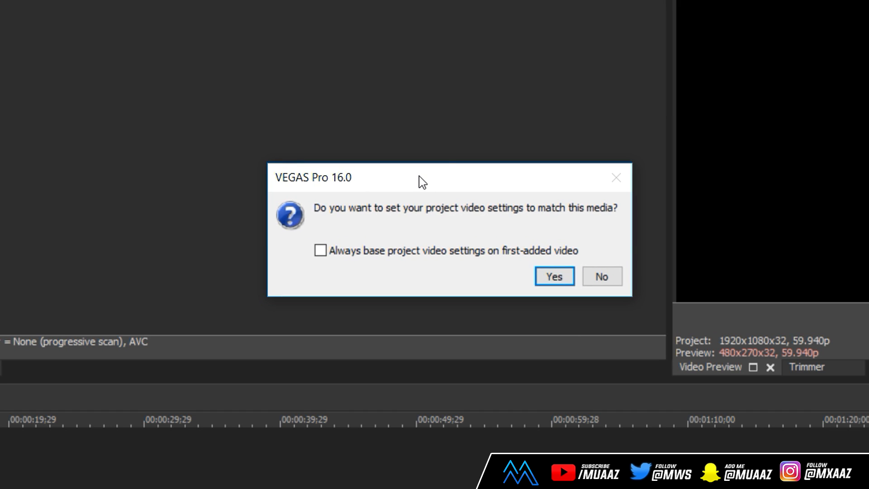
{"action": "left_click", "coordinate": [602, 276]}
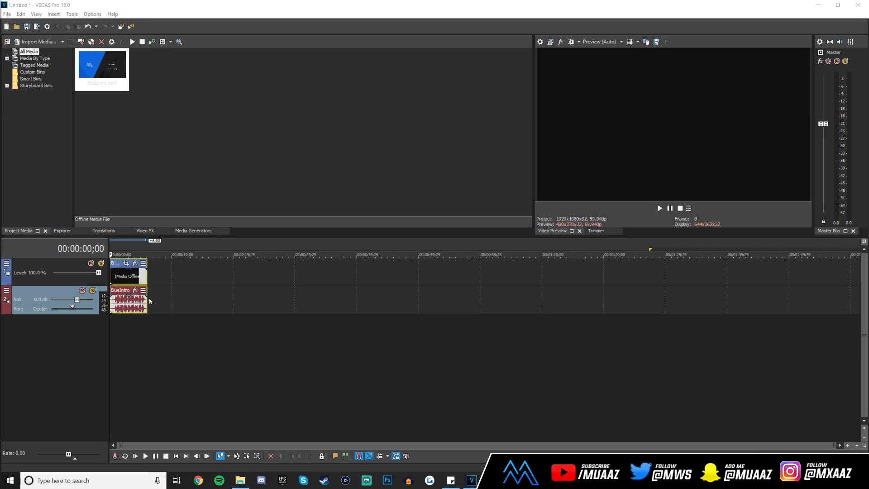
Move the playhead to different points along the BlueIntro clip and examine its video and audio events.
{"action": "left_click", "coordinate": [122, 331]}
{"action": "left_click", "coordinate": [134, 326]}
{"action": "left_click", "coordinate": [118, 332]}
{"action": "left_click", "coordinate": [133, 326]}
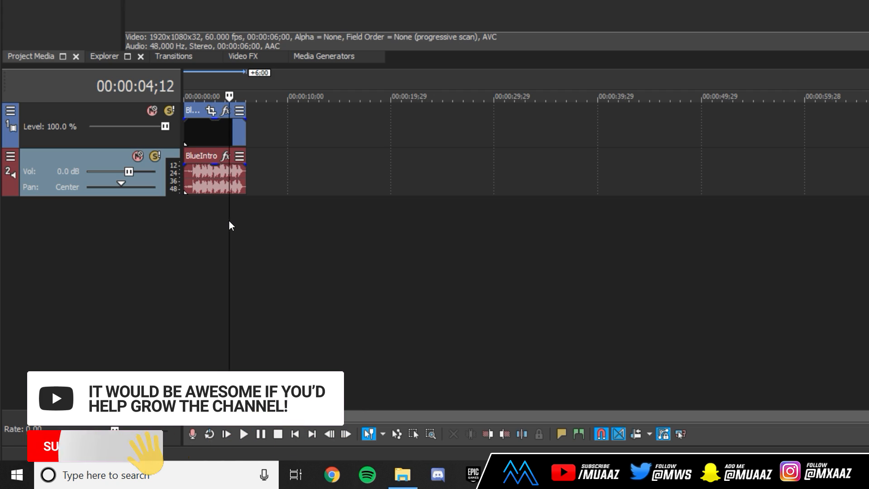
{"action": "left_click", "coordinate": [207, 223]}
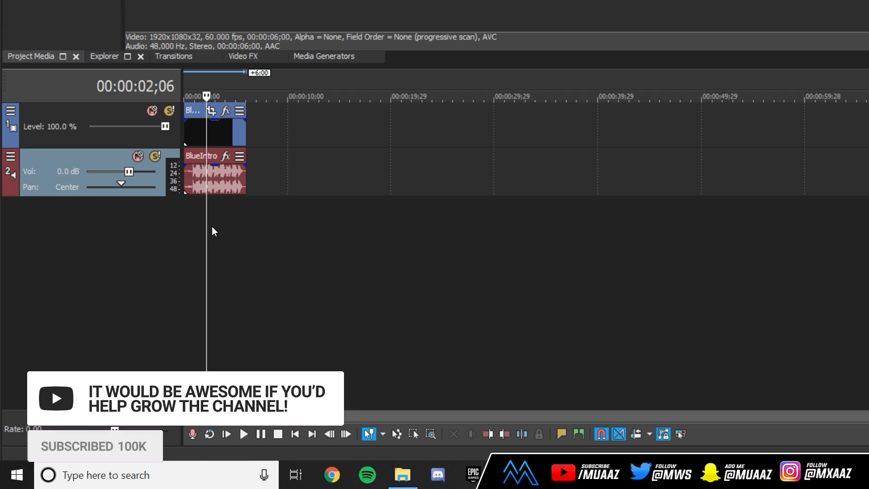
{"action": "left_click", "coordinate": [226, 227]}
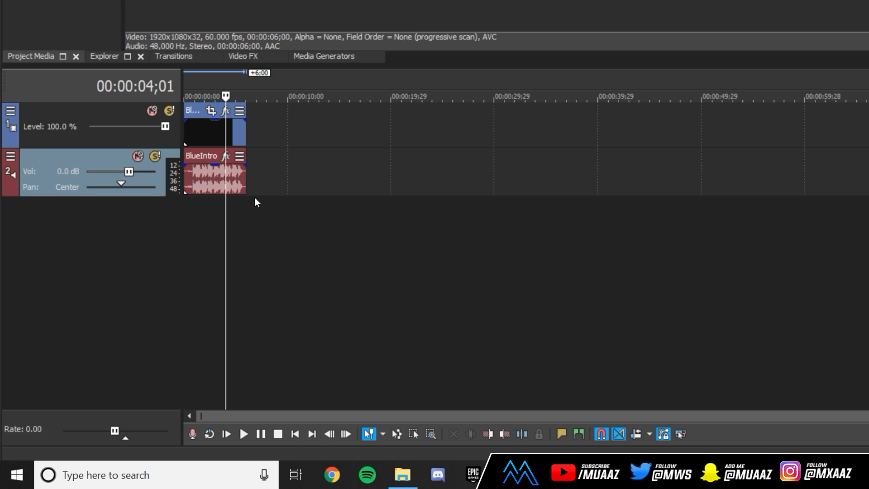
{"action": "left_click", "coordinate": [210, 143]}
{"action": "left_click", "coordinate": [229, 173]}
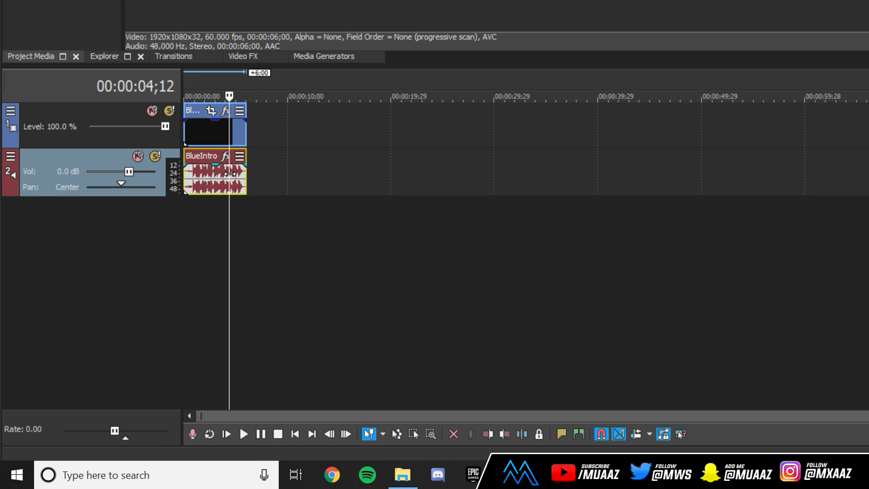
{"action": "left_click", "coordinate": [204, 131]}
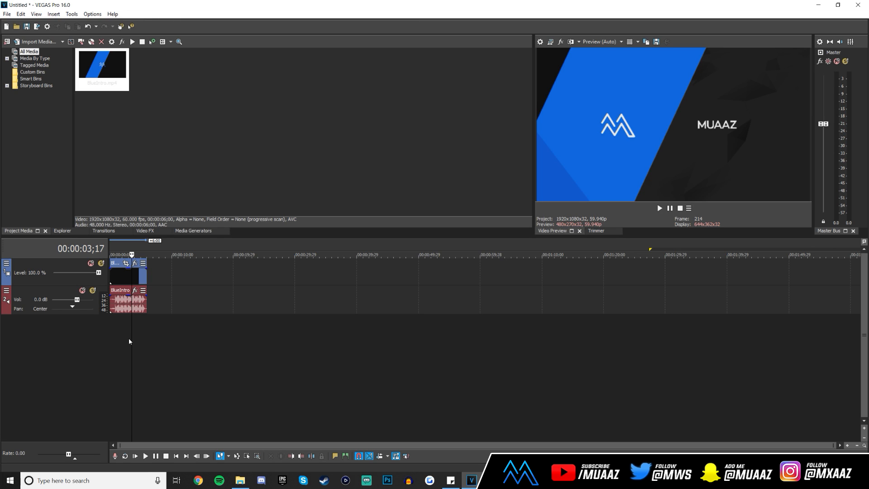
Insert a new empty video track above the BlueIntro video track.
{"action": "left_click", "coordinate": [124, 284]}
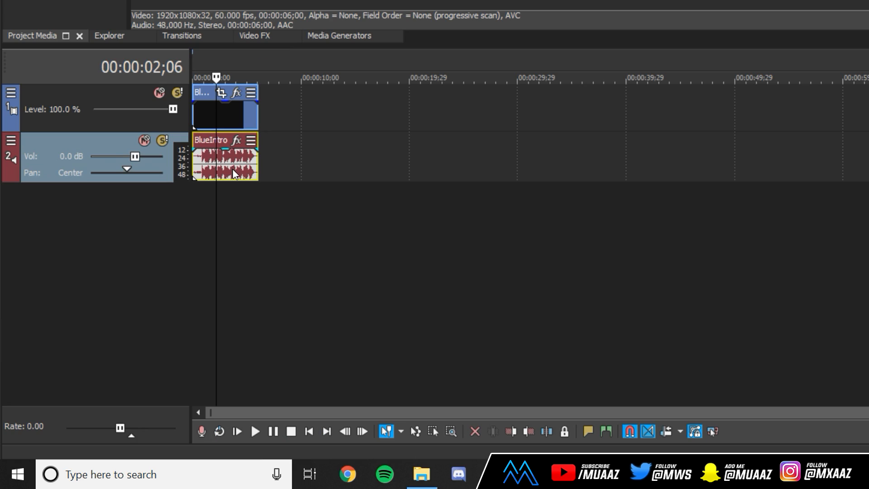
{"action": "right_click", "coordinate": [275, 106]}
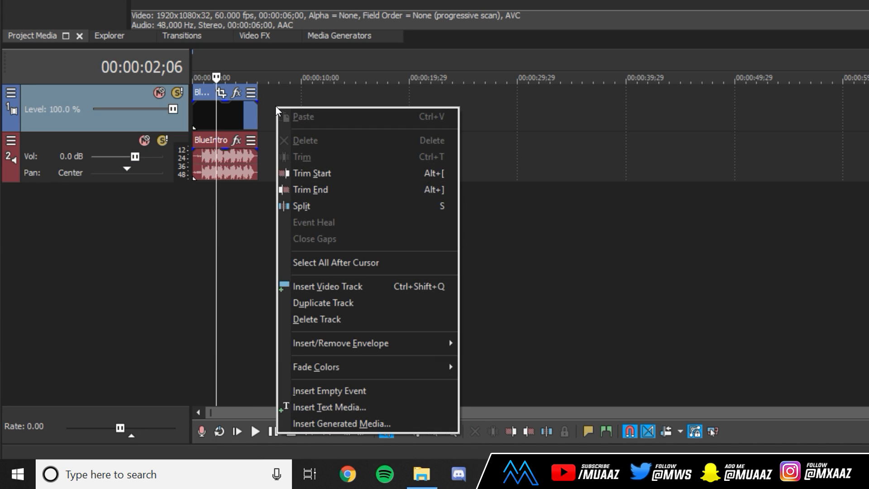
{"action": "left_click", "coordinate": [359, 292]}
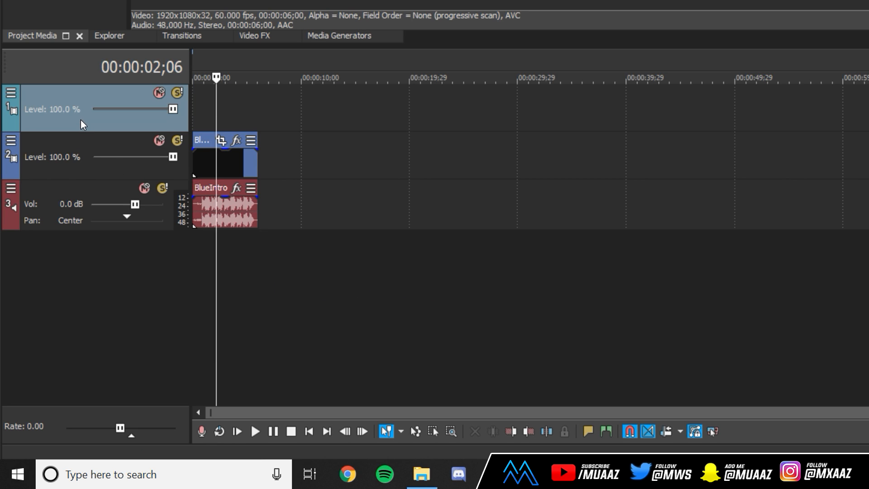
Insert a new empty audio track above the BlueIntro audio track.
{"action": "left_click", "coordinate": [238, 218]}
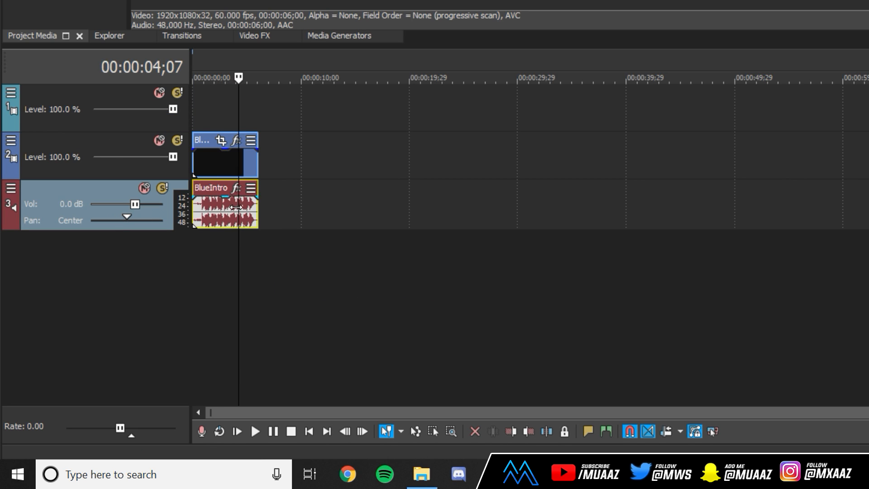
{"action": "left_click", "coordinate": [311, 211]}
{"action": "right_click", "coordinate": [311, 210]}
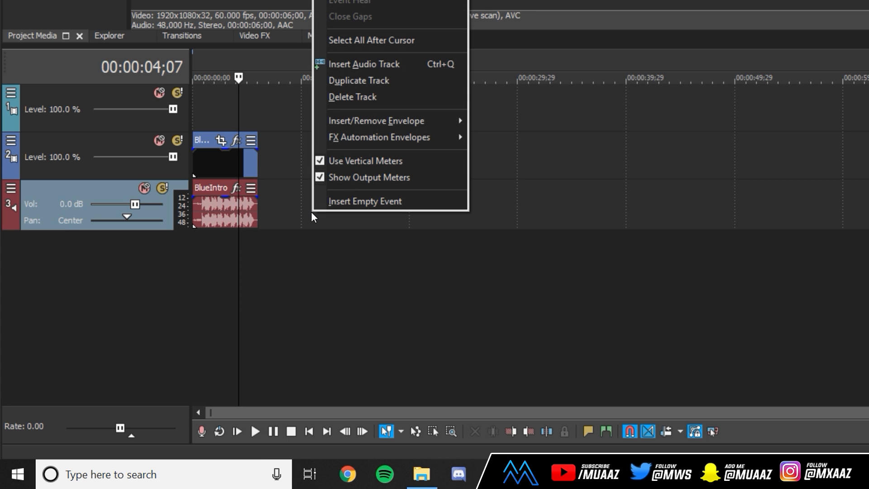
{"action": "left_click", "coordinate": [376, 67]}
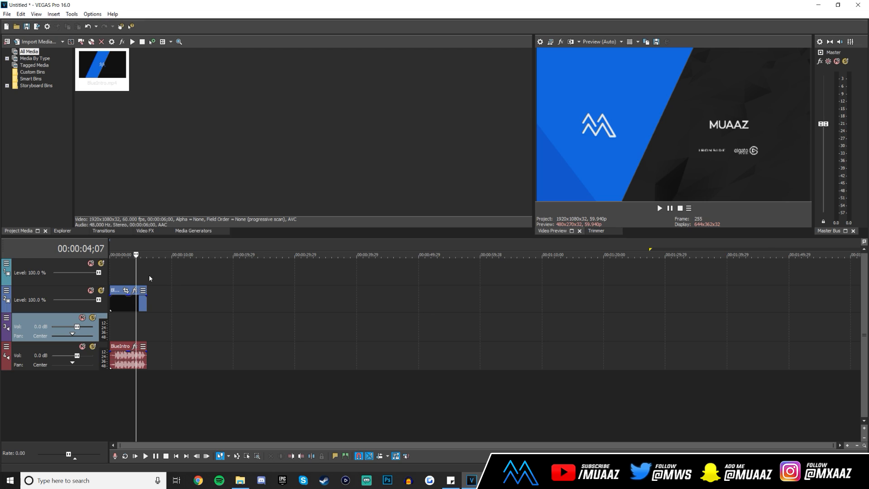
Delete the empty audio track between the BlueIntro video and audio tracks.
{"action": "left_click", "coordinate": [115, 274]}
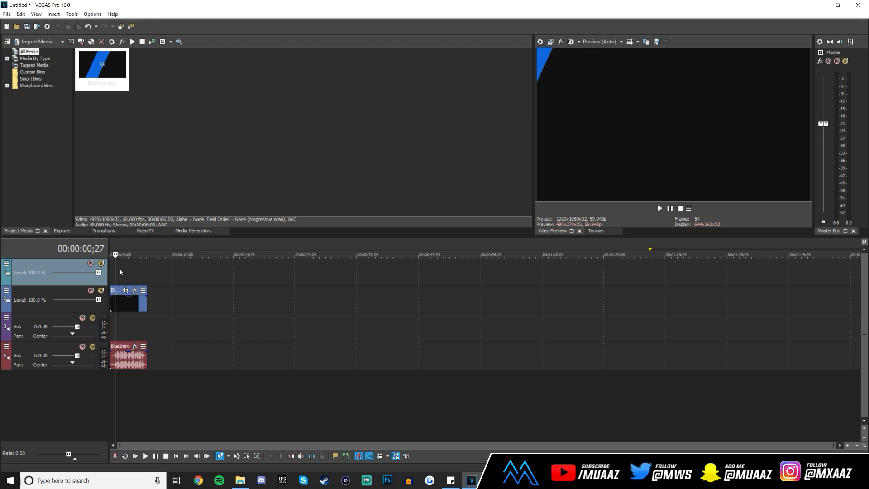
{"action": "left_click", "coordinate": [130, 274]}
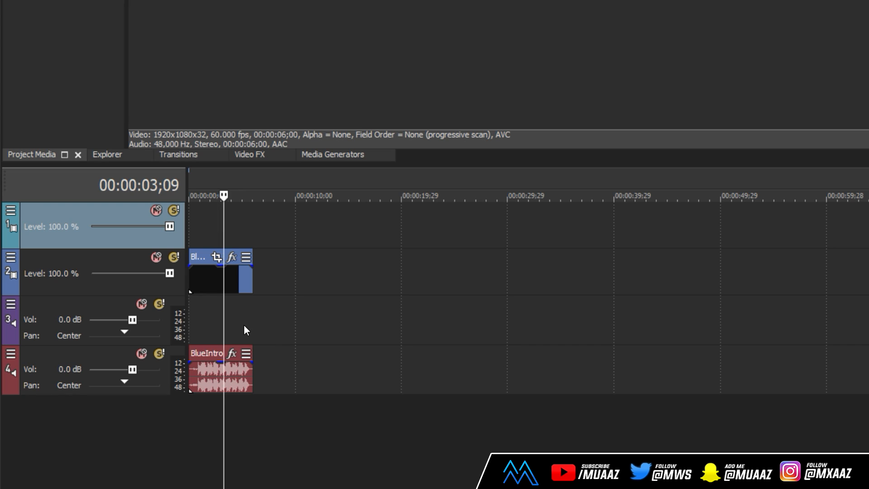
{"action": "right_click", "coordinate": [140, 329]}
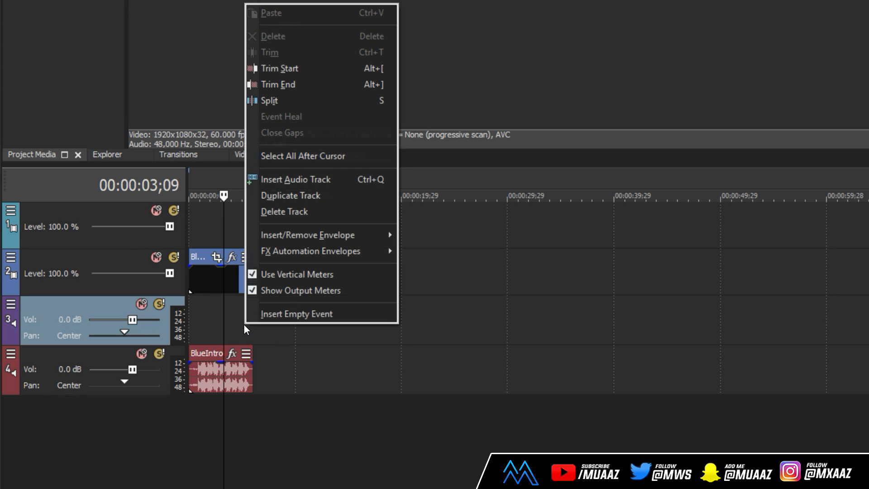
{"action": "left_click", "coordinate": [354, 218]}
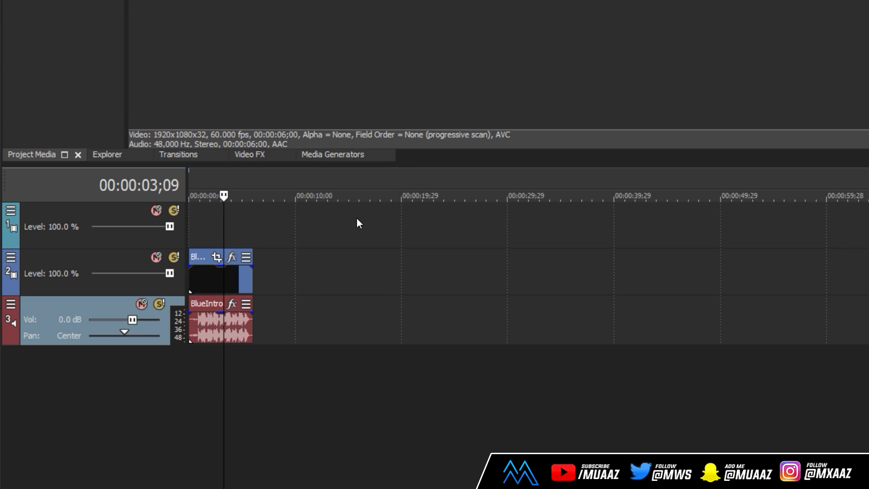
Disable resampling for the BlueIntro video event.
{"action": "left_click", "coordinate": [289, 236]}
{"action": "left_click", "coordinate": [218, 219]}
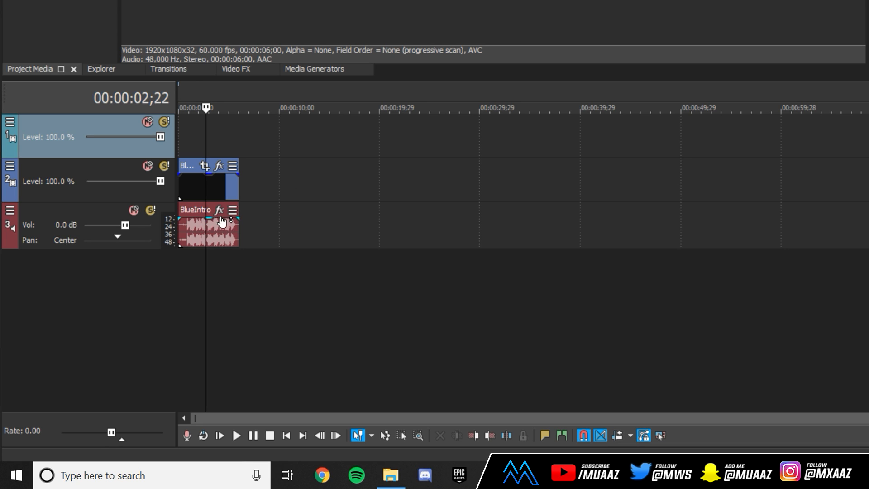
{"action": "left_click", "coordinate": [221, 189]}
{"action": "right_click", "coordinate": [222, 187]}
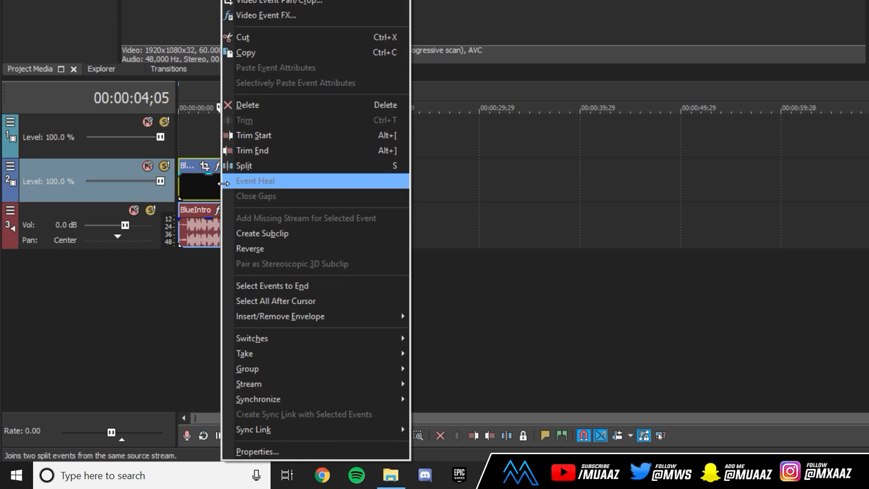
{"action": "mouse_move", "coordinate": [279, 338]}
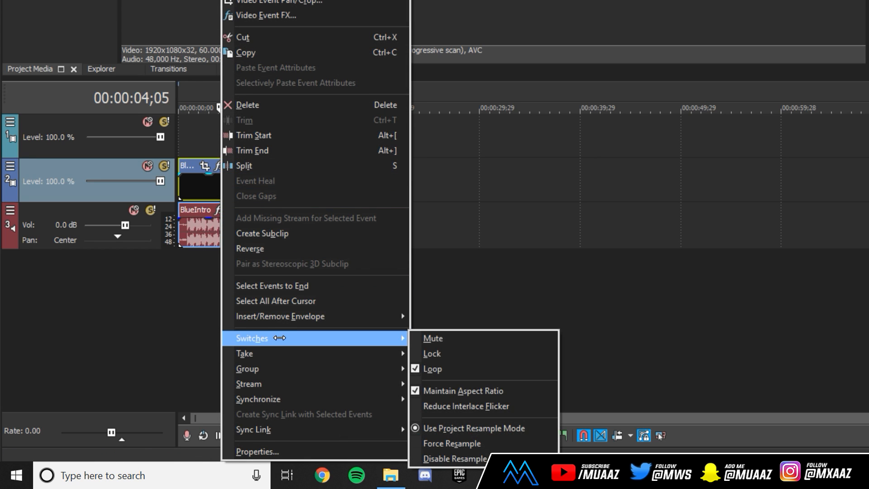
{"action": "left_click", "coordinate": [475, 459]}
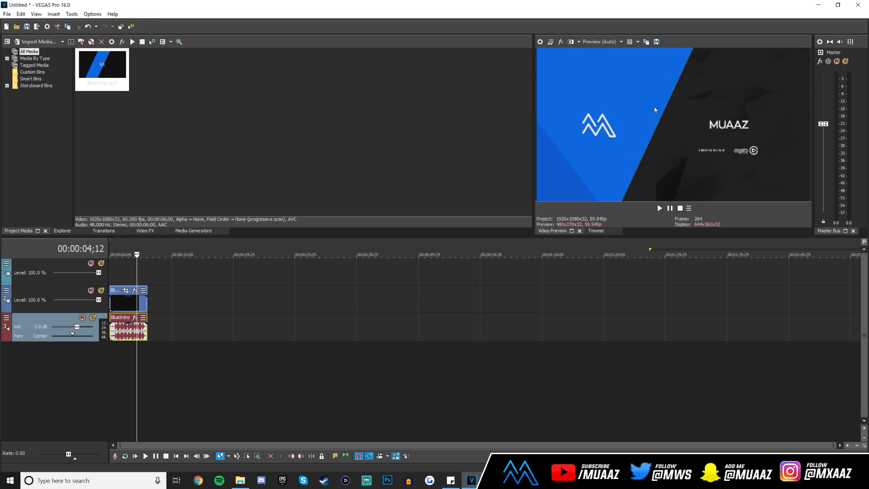
Set the video preview quality to Best (Full).
{"action": "left_click", "coordinate": [604, 42]}
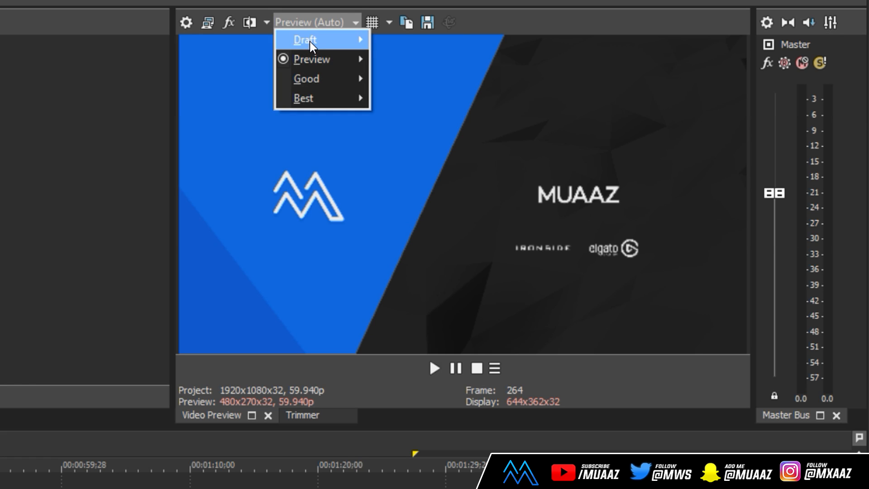
{"action": "mouse_move", "coordinate": [325, 78]}
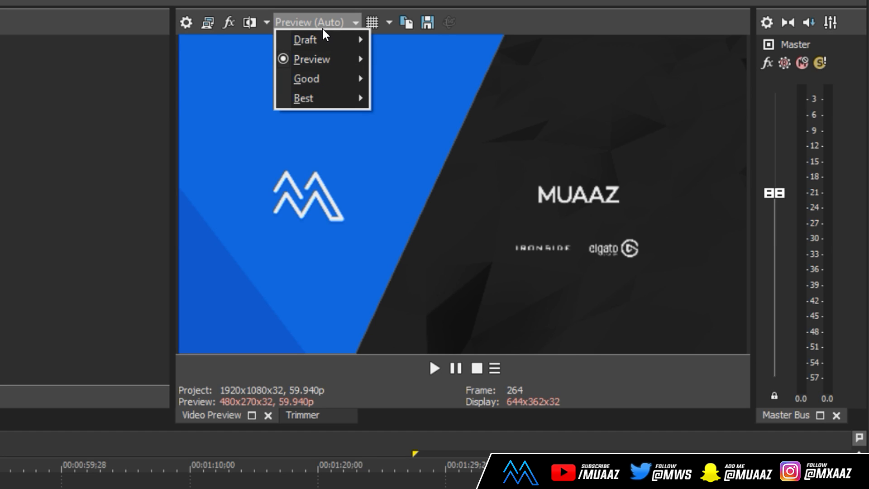
{"action": "mouse_move", "coordinate": [330, 95]}
{"action": "left_click", "coordinate": [432, 112]}
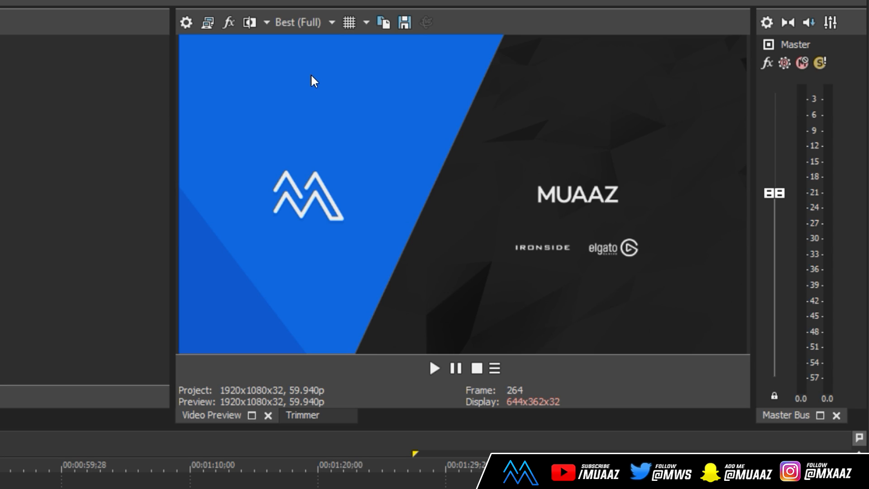
Set the video preview quality back to Preview (Auto).
{"action": "left_click", "coordinate": [294, 23]}
{"action": "mouse_move", "coordinate": [369, 67]}
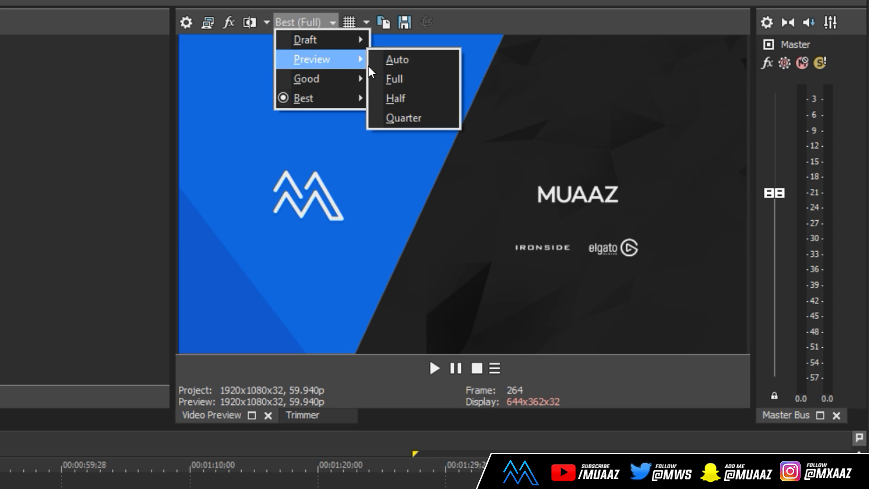
{"action": "left_click", "coordinate": [444, 57]}
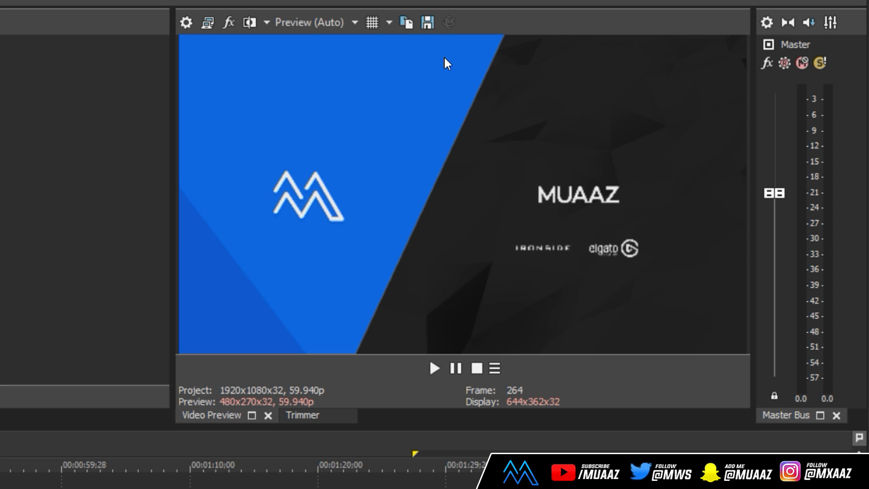
{"action": "left_click", "coordinate": [300, 23]}
{"action": "mouse_move", "coordinate": [323, 99]}
{"action": "left_click", "coordinate": [444, 117]}
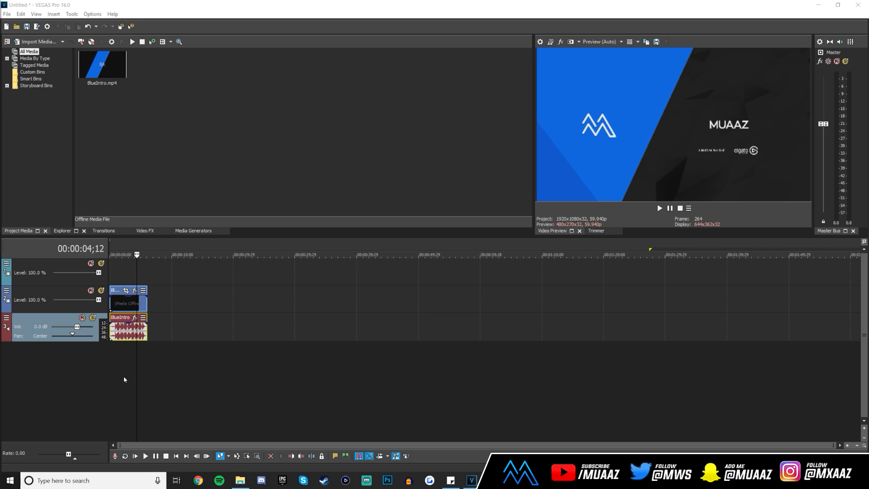
Inspect the BlueIntro clip along the timeline, checking frames near its beginning and in its closing fade-out.
{"action": "scroll", "coordinate": [123, 377], "scroll_direction": "up", "scroll_amount": 8}
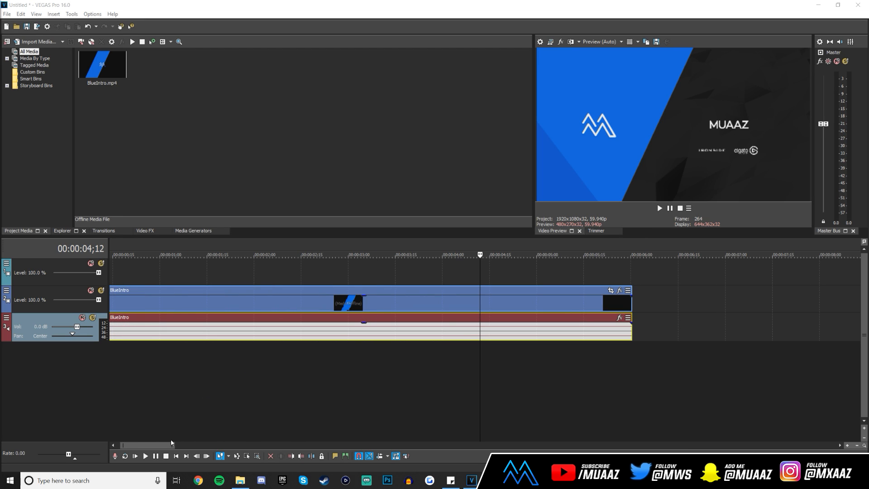
{"action": "left_click_drag", "start_coordinate": [161, 446], "coordinate": [156, 447]}
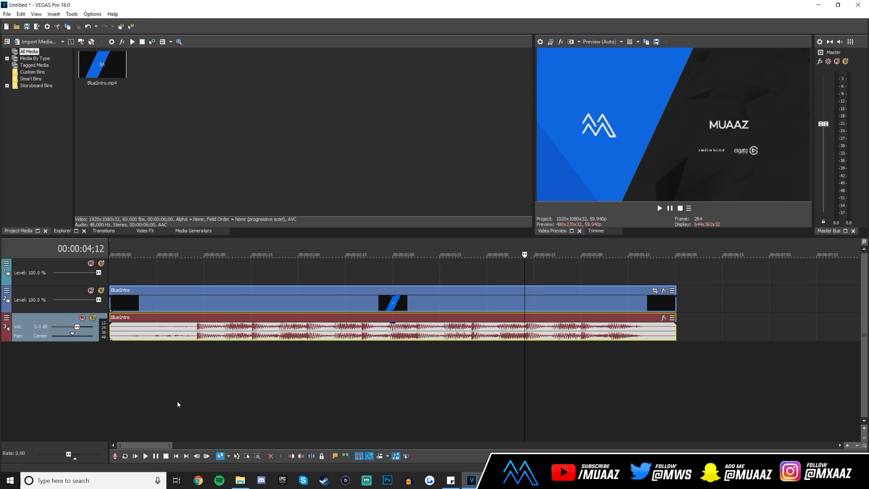
{"action": "scroll", "coordinate": [196, 385], "scroll_direction": "down", "scroll_amount": 3}
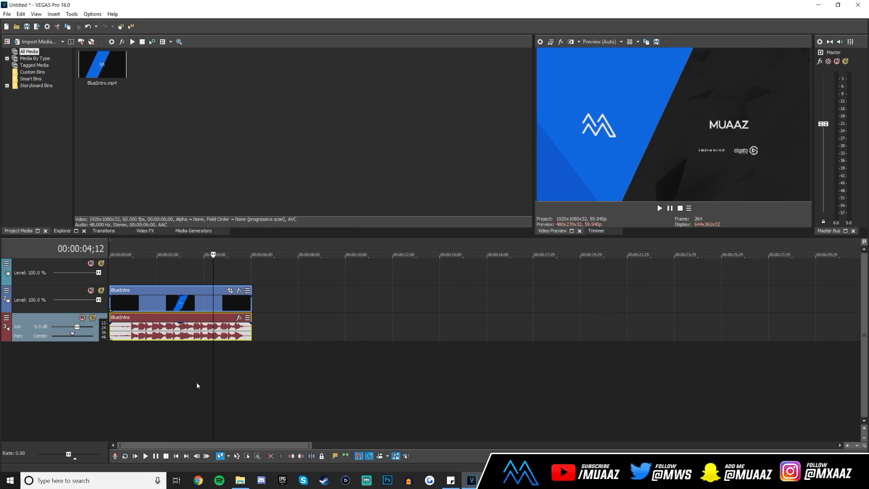
{"action": "scroll", "coordinate": [169, 388], "scroll_direction": "down", "scroll_amount": 4}
{"action": "scroll", "coordinate": [160, 389], "scroll_direction": "up", "scroll_amount": 7}
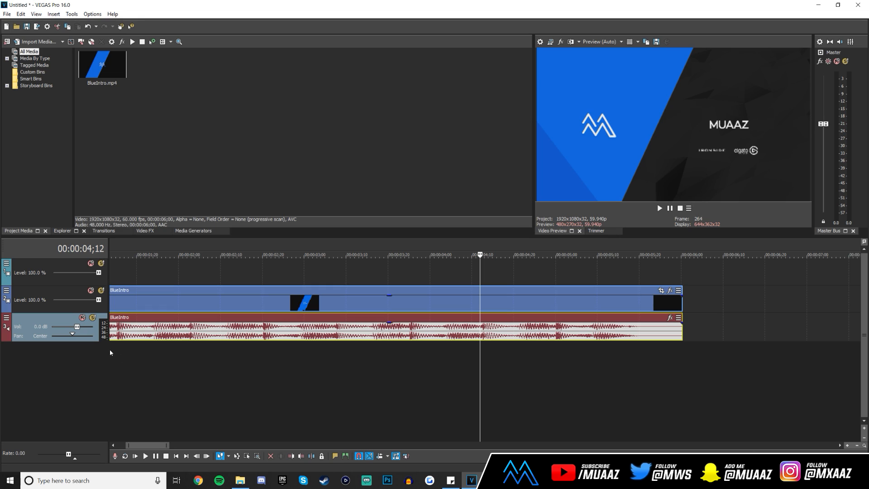
{"action": "left_click", "coordinate": [129, 303]}
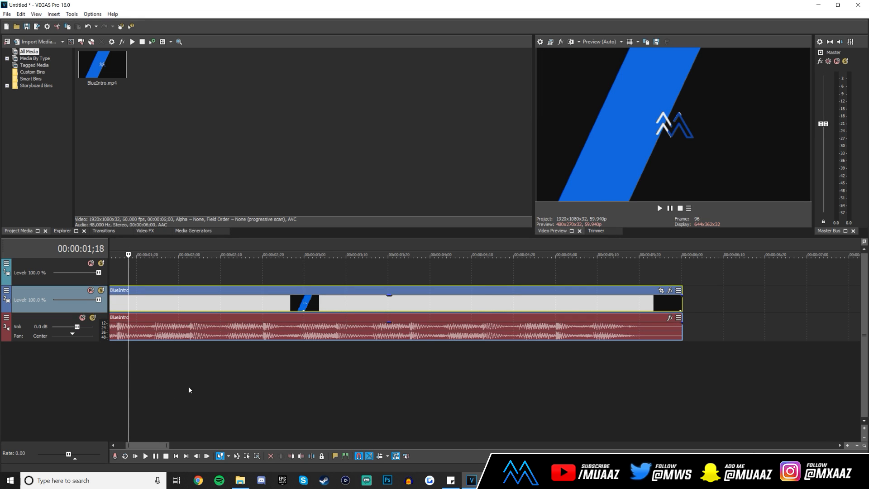
{"action": "left_click", "coordinate": [646, 308]}
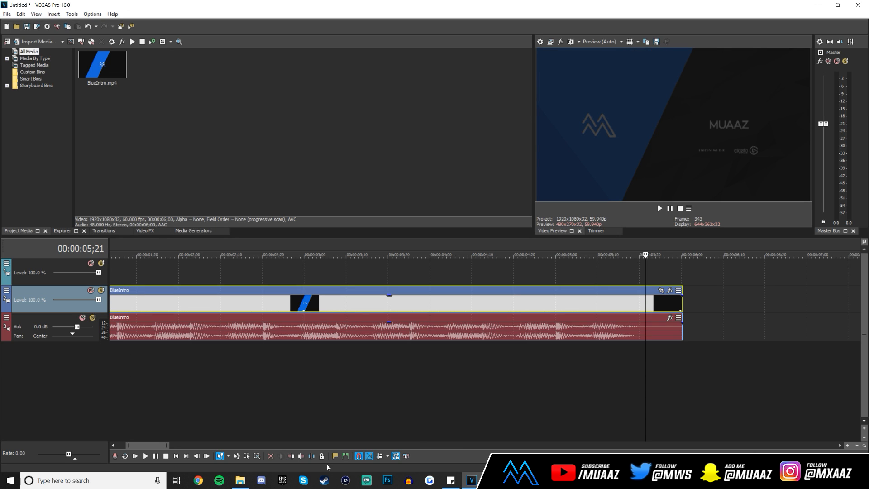
{"action": "left_click_drag", "start_coordinate": [146, 448], "coordinate": [127, 449]}
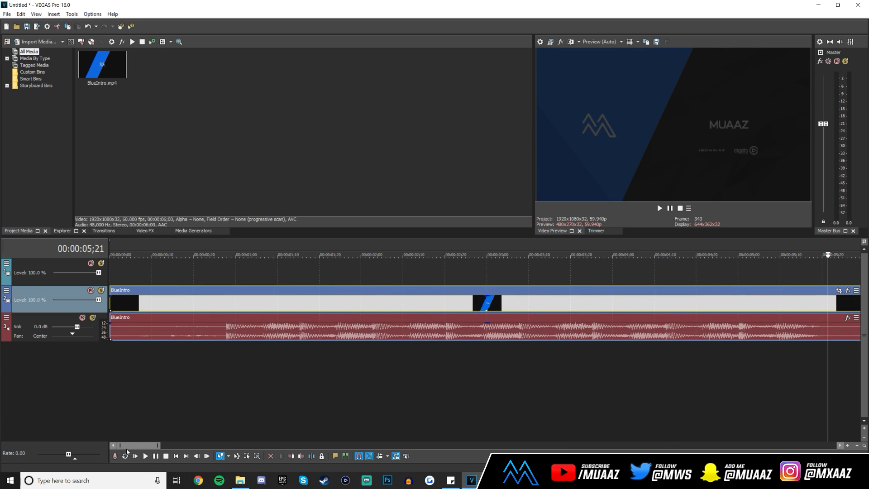
Split the BlueIntro clip at 00:00:00;27 and pull the two pieces apart, leaving a gap between them.
{"action": "left_click", "coordinate": [225, 309]}
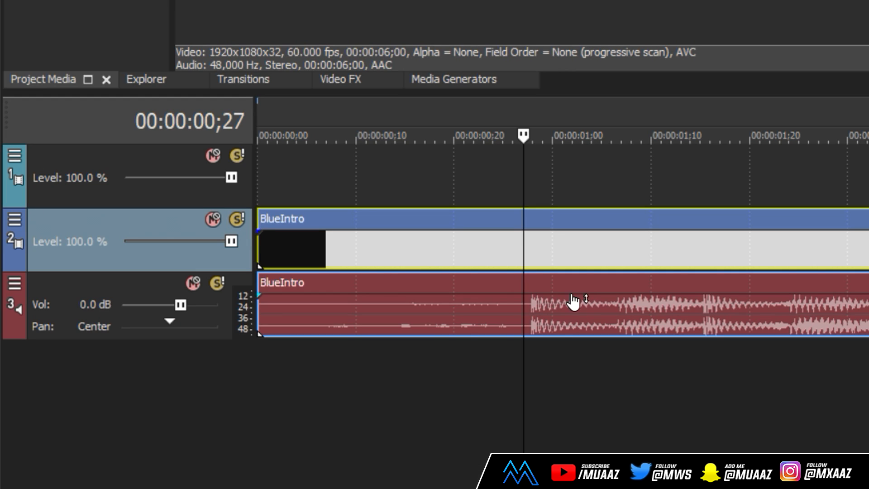
{"action": "right_click", "coordinate": [234, 299]}
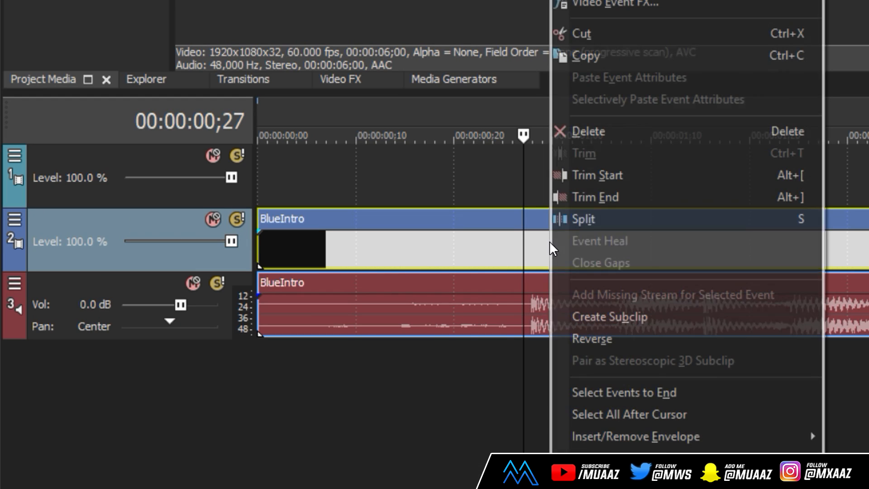
{"action": "left_click", "coordinate": [613, 220]}
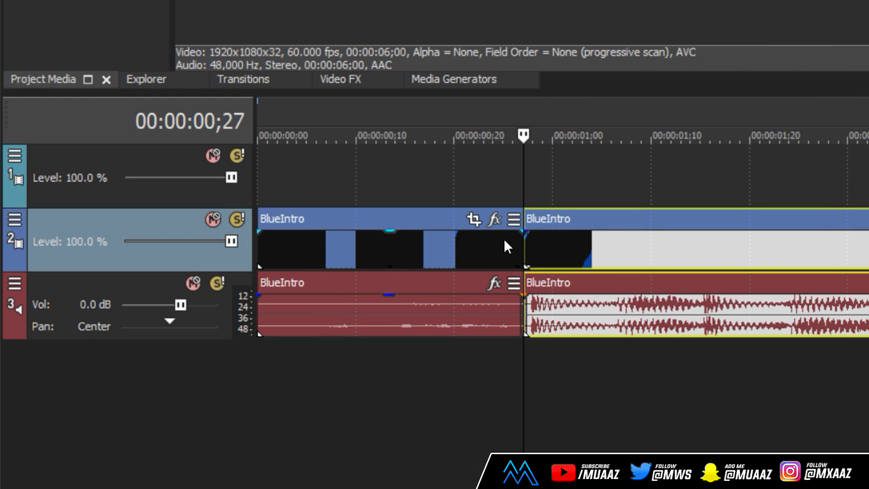
{"action": "left_click_drag", "start_coordinate": [610, 260], "coordinate": [824, 247]}
{"action": "mouse_move", "coordinate": [373, 254]}
{"action": "left_mouse_down"}
{"action": "mouse_move", "coordinate": [488, 252]}
{"action": "mouse_move", "coordinate": [384, 257]}
{"action": "left_mouse_up"}
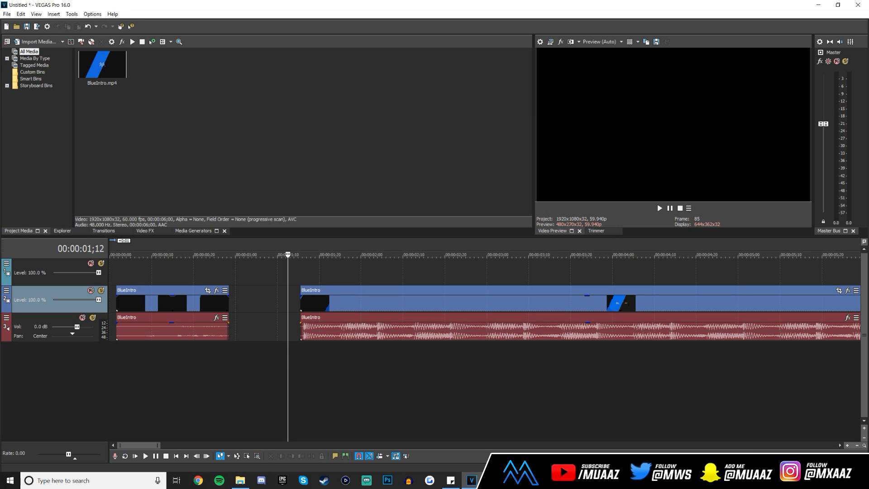
Mark the gap between the BlueIntro pieces as a time selection and check the preview inside it and on both sides.
{"action": "mouse_move", "coordinate": [231, 275]}
{"action": "left_mouse_down"}
{"action": "mouse_move", "coordinate": [294, 290]}
{"action": "mouse_move", "coordinate": [299, 300]}
{"action": "left_mouse_up"}
{"action": "left_click", "coordinate": [267, 364]}
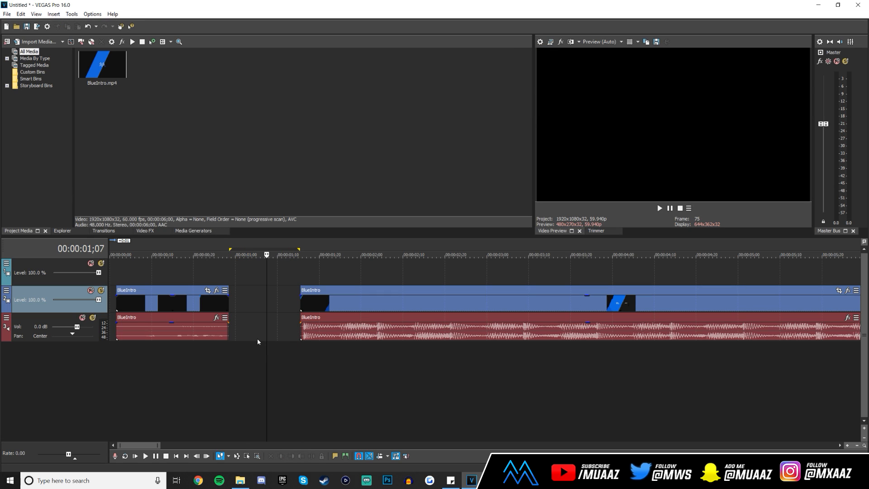
{"action": "left_click", "coordinate": [226, 358]}
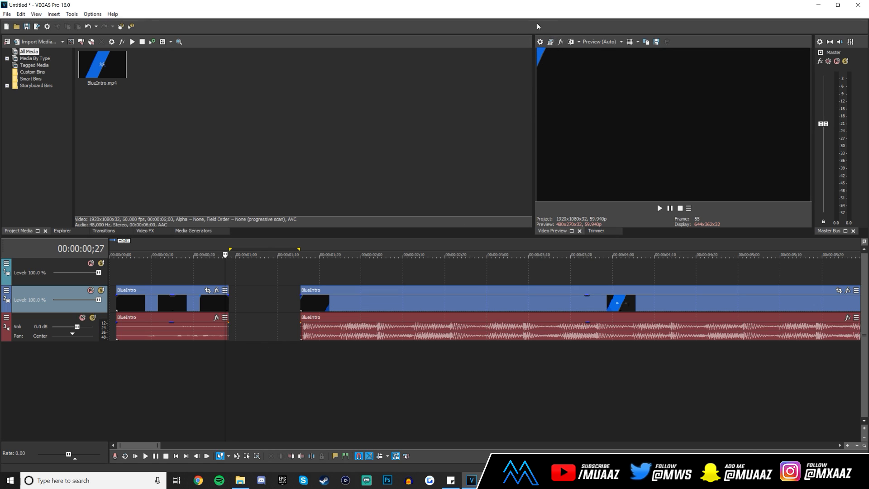
{"action": "left_click", "coordinate": [305, 356]}
{"action": "left_click", "coordinate": [302, 353]}
{"action": "left_click", "coordinate": [306, 352]}
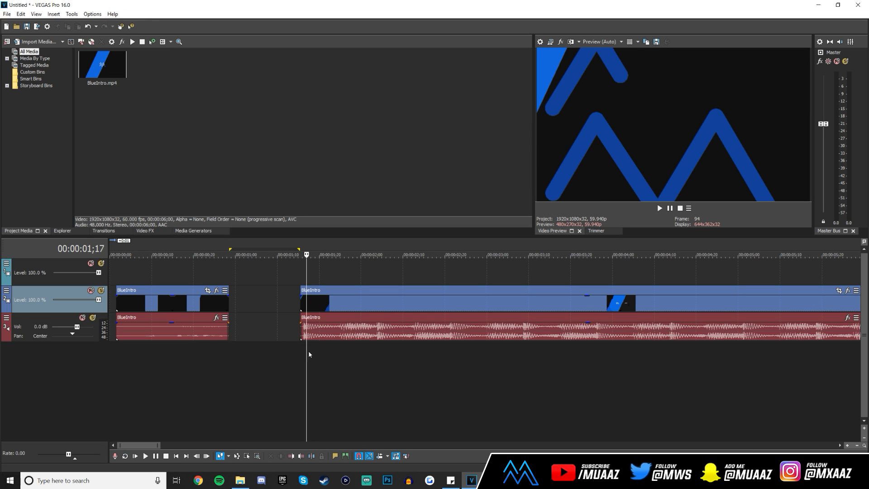
{"action": "left_click", "coordinate": [327, 353]}
{"action": "left_click", "coordinate": [369, 353]}
{"action": "left_click", "coordinate": [400, 354]}
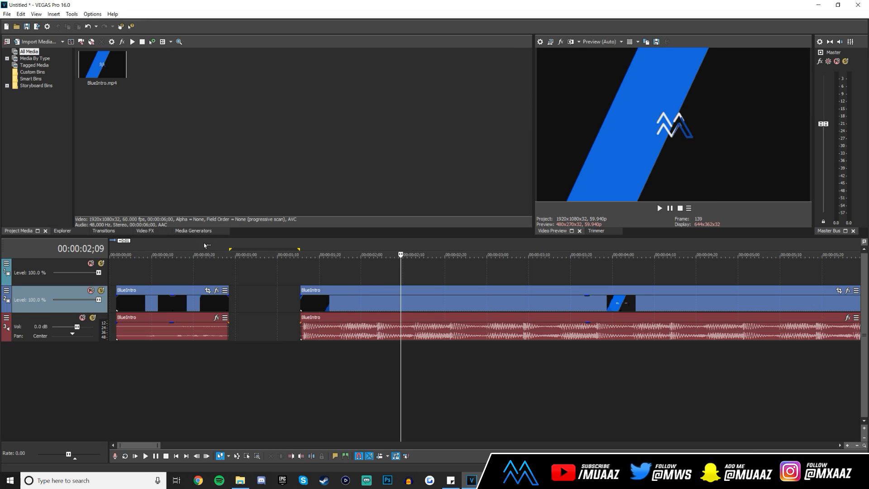
Delete the first piece of the split BlueIntro clip and move the remaining piece to the start of the timeline.
{"action": "left_click", "coordinate": [159, 301]}
{"action": "key", "text": "Delete"}
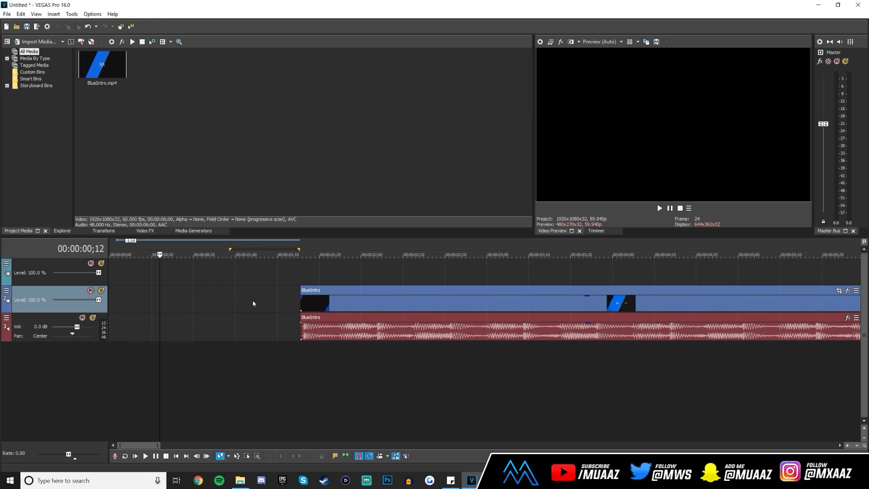
{"action": "right_click", "coordinate": [346, 302]}
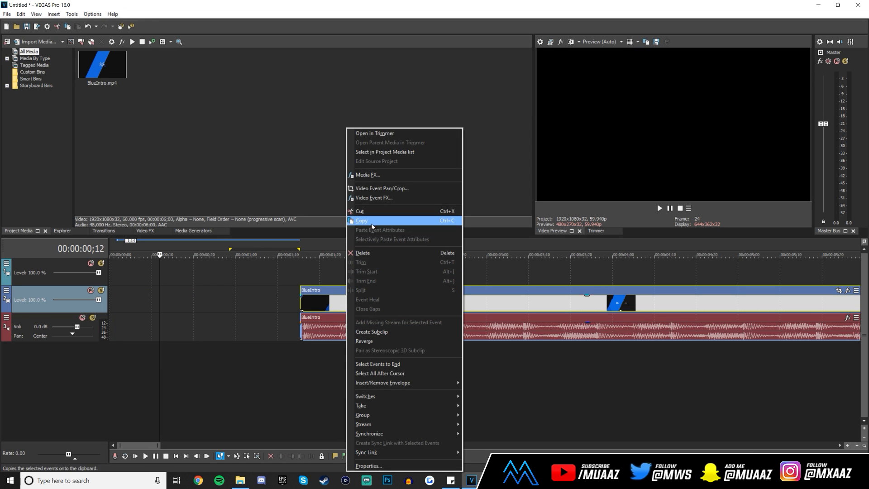
{"action": "left_click", "coordinate": [200, 296]}
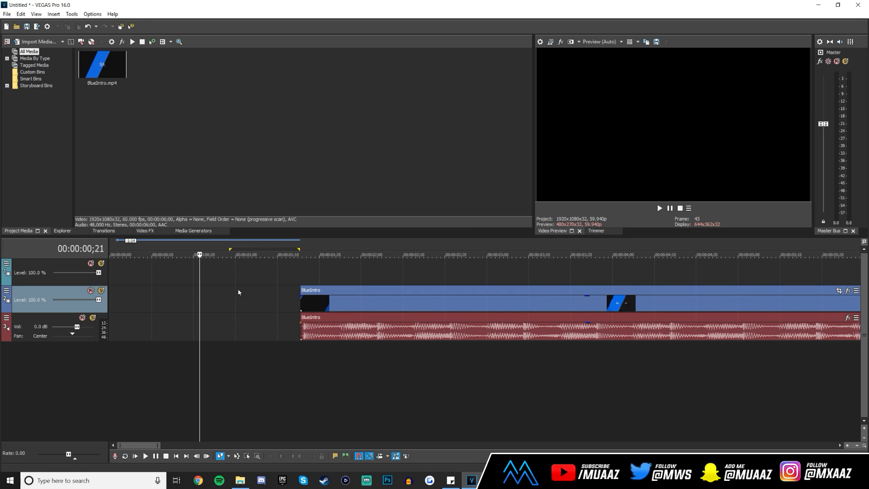
{"action": "left_click_drag", "start_coordinate": [363, 310], "coordinate": [172, 309]}
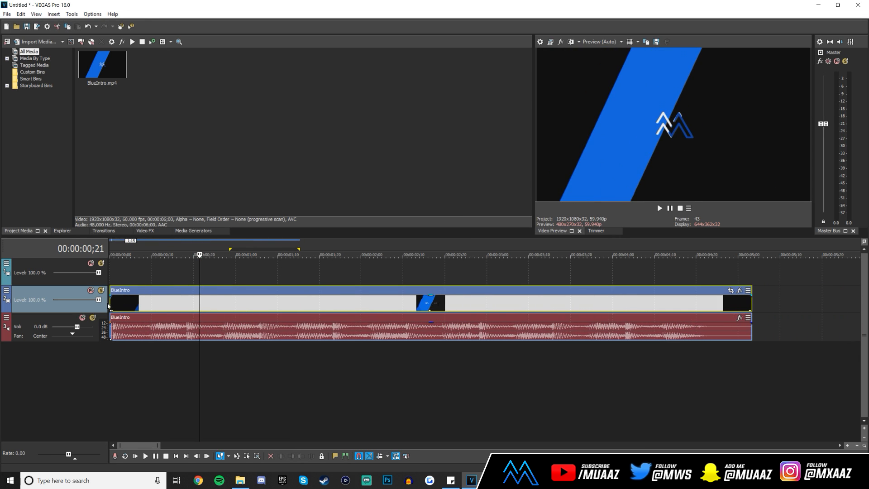
{"action": "left_click", "coordinate": [110, 378]}
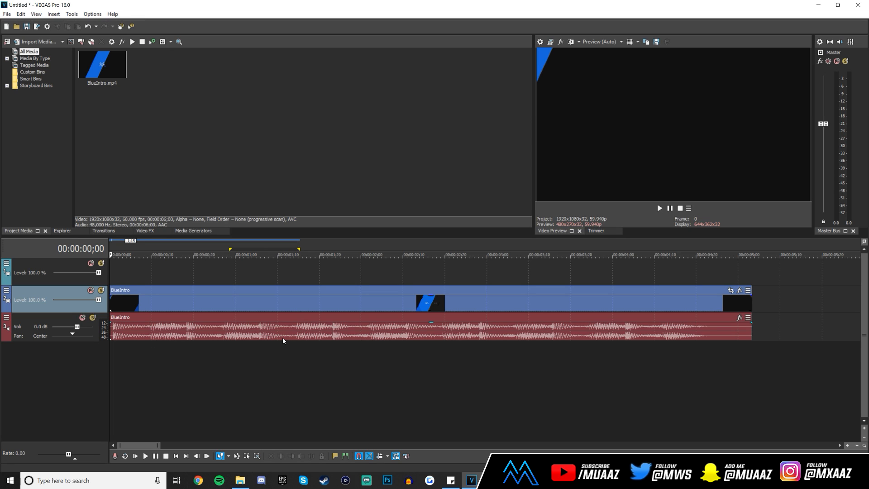
Try splitting the BlueIntro clip at frame 288 in its fade-out, and undo the split.
{"action": "left_click", "coordinate": [712, 305]}
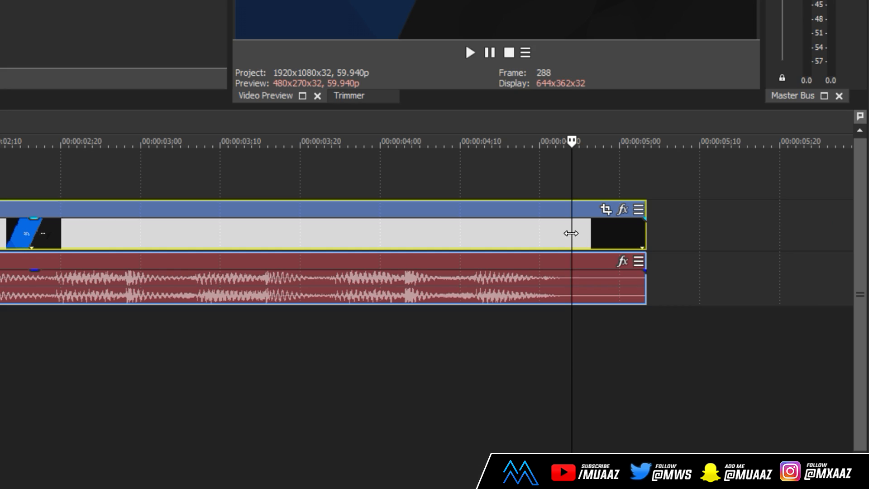
{"action": "right_click", "coordinate": [713, 301]}
{"action": "left_click", "coordinate": [602, 209]}
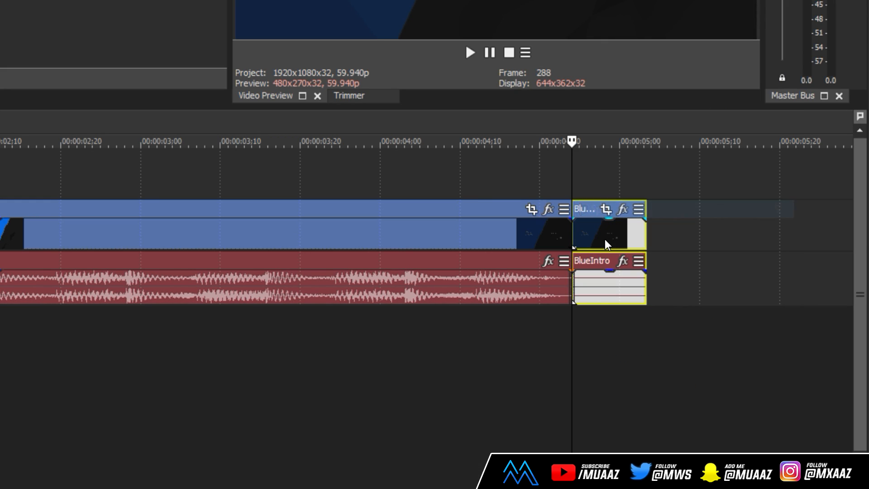
{"action": "left_click", "coordinate": [599, 240]}
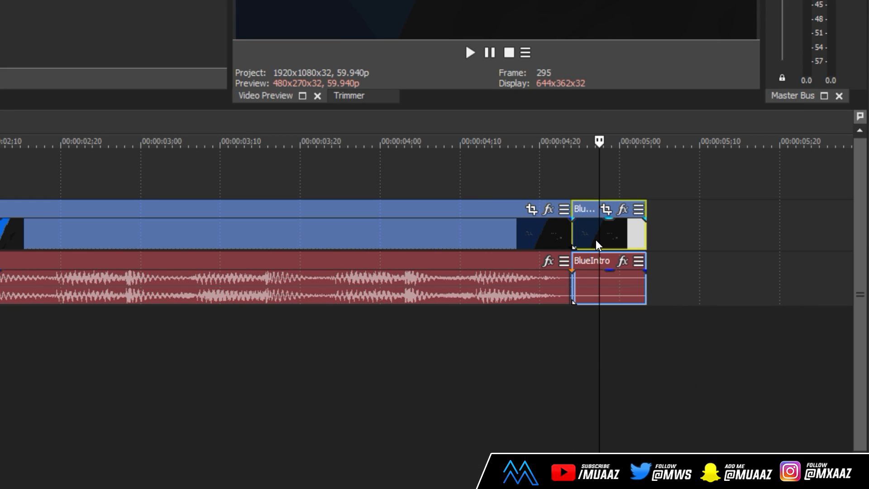
{"action": "key", "text": "ctrl+z"}
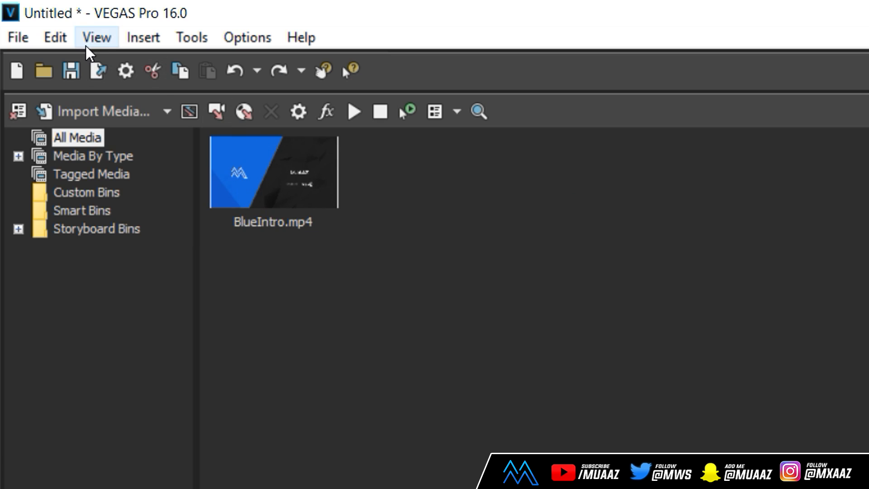
{"action": "left_click", "coordinate": [55, 37]}
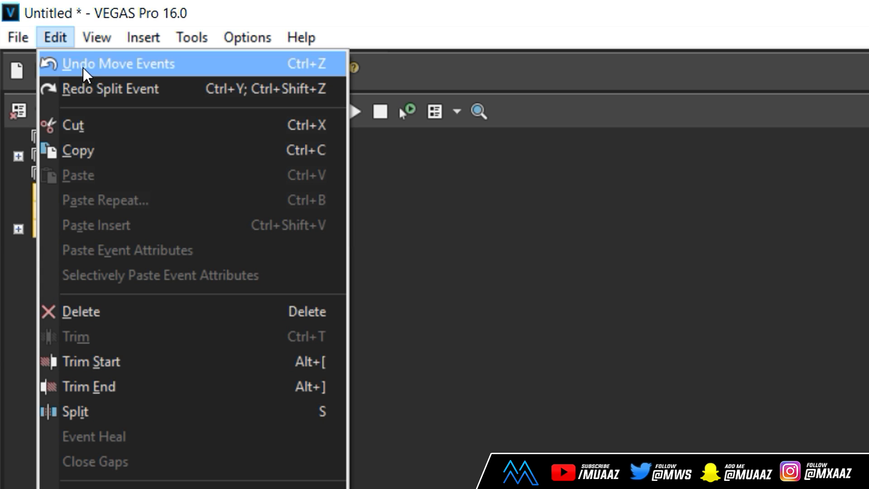
{"action": "key", "text": "Escape"}
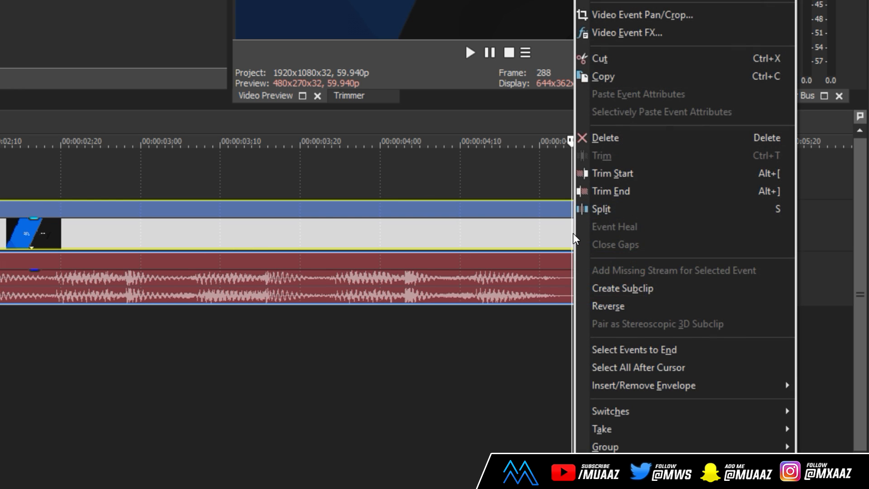
Trim the end of the BlueIntro clip at frame 288, and trim it further back to 00:00:04;04.
{"action": "left_click", "coordinate": [609, 192]}
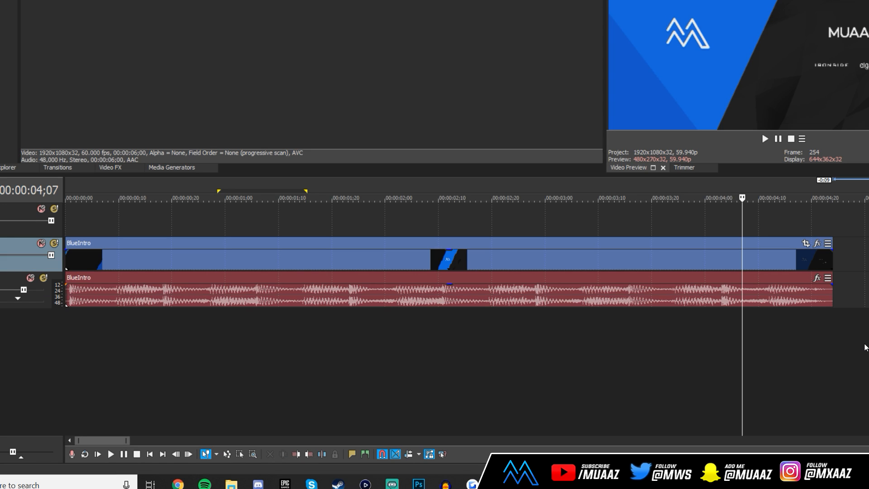
{"action": "left_click", "coordinate": [729, 258]}
{"action": "right_click", "coordinate": [729, 257]}
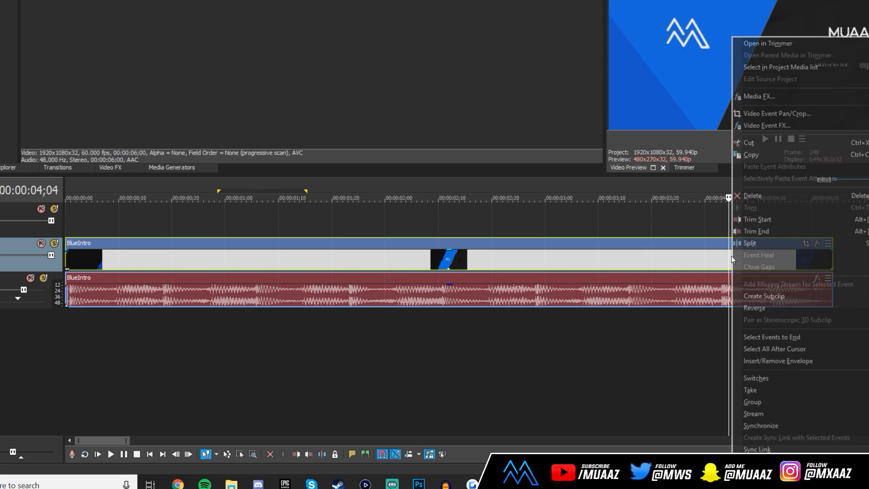
{"action": "left_click", "coordinate": [770, 232]}
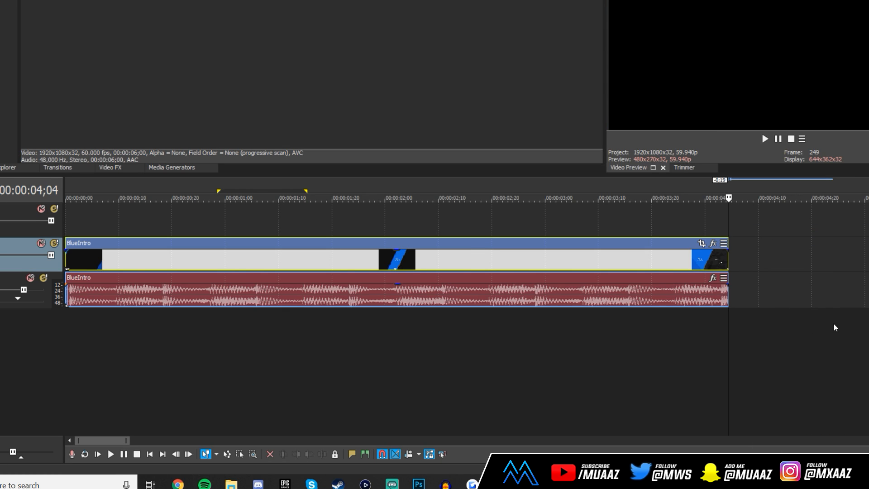
Trim the start of the BlueIntro clip at 00:00:00;11 and move the clip back to the start of the timeline.
{"action": "left_click", "coordinate": [702, 358]}
{"action": "left_click", "coordinate": [728, 350]}
{"action": "left_click", "coordinate": [124, 326]}
{"action": "left_click", "coordinate": [119, 300]}
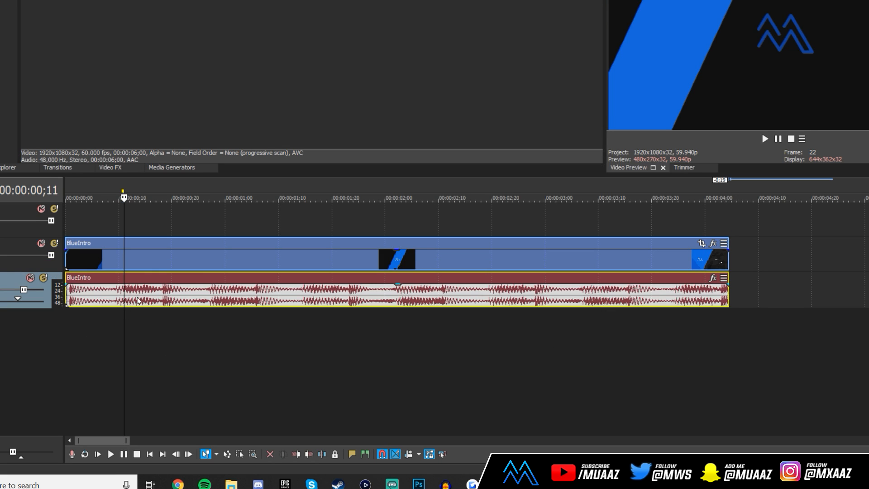
{"action": "right_click", "coordinate": [126, 256]}
{"action": "left_click", "coordinate": [160, 217]}
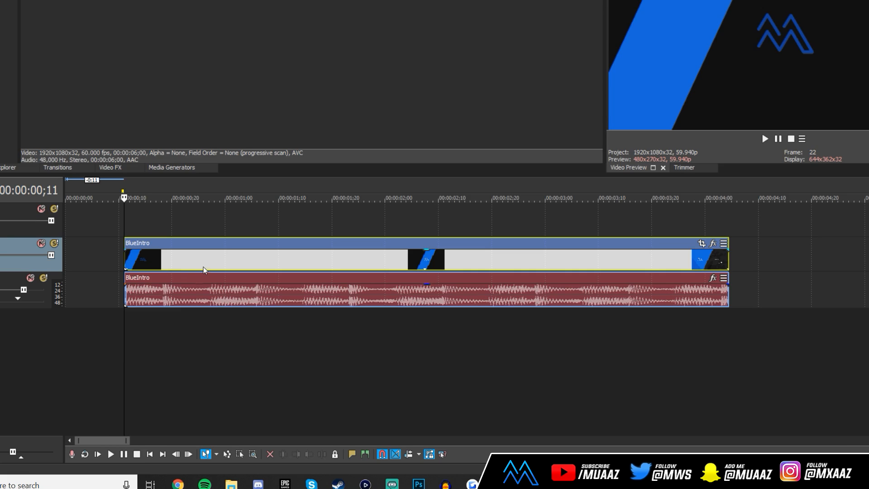
{"action": "left_click_drag", "start_coordinate": [203, 267], "coordinate": [85, 312]}
Check the preview near the beginning and the end of the trimmed BlueIntro clip.
{"action": "left_click", "coordinate": [111, 353]}
{"action": "left_click", "coordinate": [123, 358]}
{"action": "left_click", "coordinate": [114, 360]}
{"action": "left_click", "coordinate": [139, 362]}
{"action": "left_click", "coordinate": [577, 366]}
{"action": "left_click", "coordinate": [585, 367]}
{"action": "left_click", "coordinate": [562, 365]}
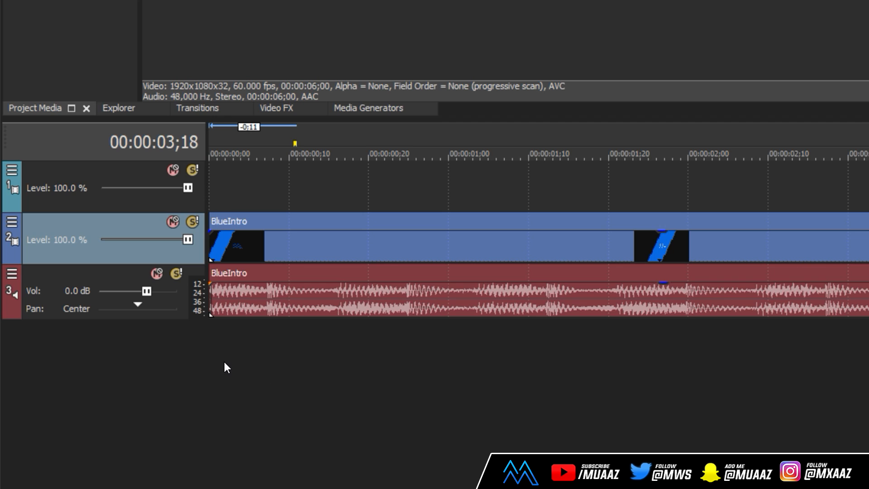
Add a fade-in to the BlueIntro video event and extend it to end at 00:00:01;00.
{"action": "left_click", "coordinate": [218, 243]}
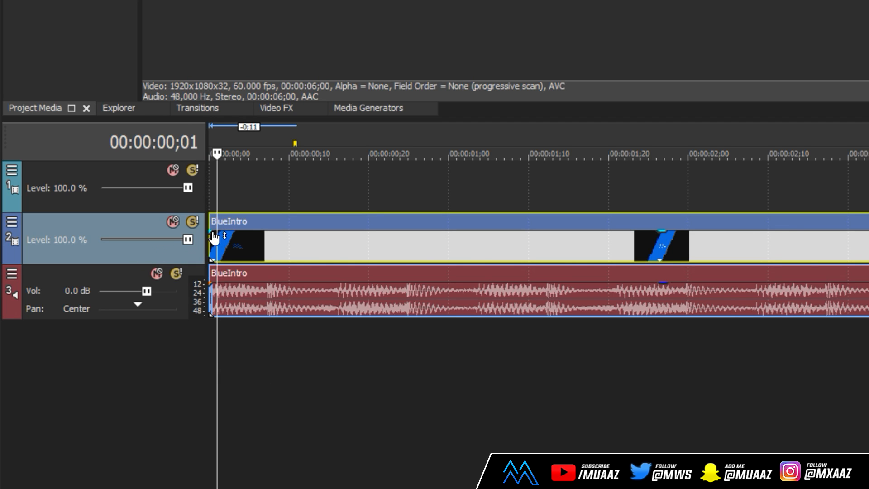
{"action": "scroll", "coordinate": [217, 236], "scroll_direction": "up", "scroll_amount": 5}
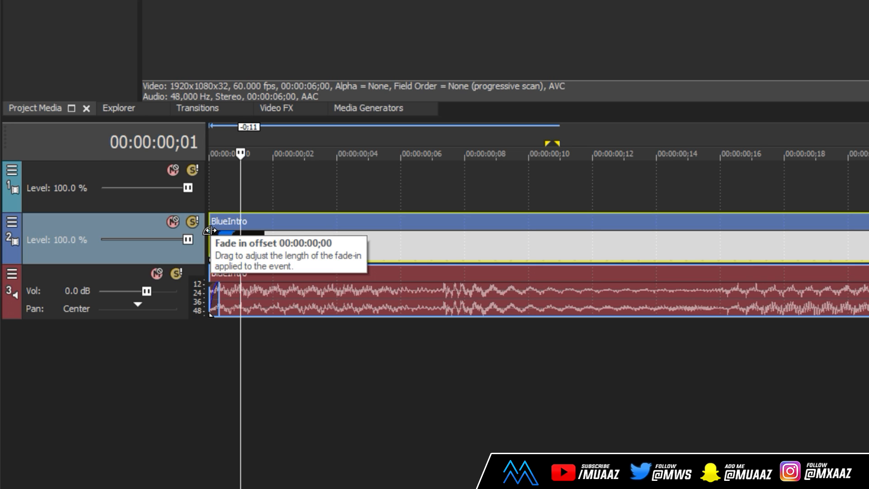
{"action": "left_click_drag", "start_coordinate": [209, 230], "coordinate": [602, 267]}
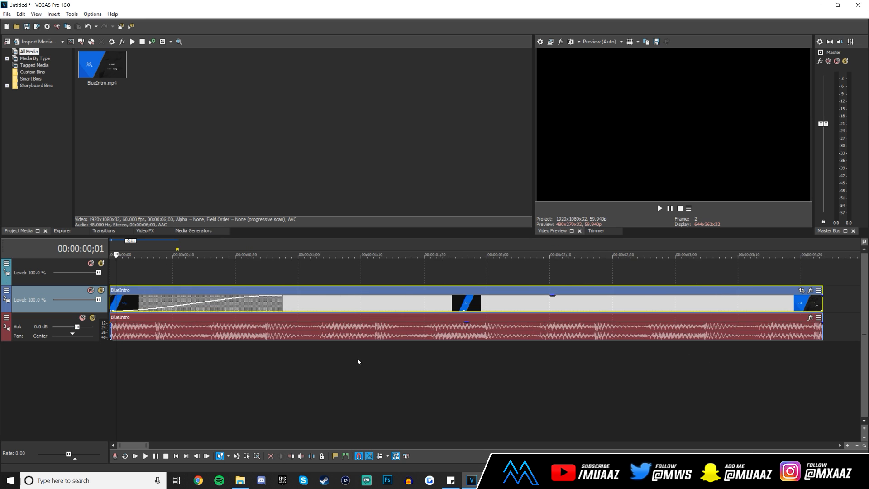
{"action": "scroll", "coordinate": [262, 360], "scroll_direction": "down", "scroll_amount": 3}
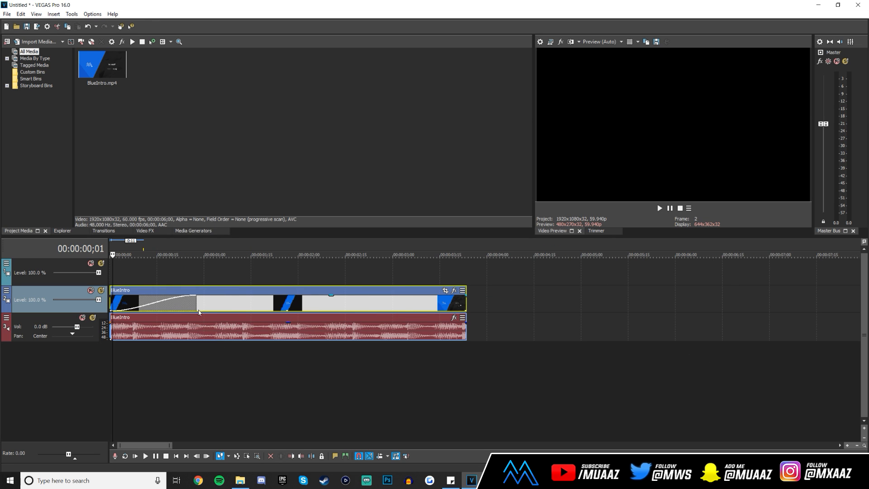
{"action": "left_click_drag", "start_coordinate": [194, 304], "coordinate": [202, 299]}
Examine the preview at several points within and just after the fade-in of the BlueIntro video event.
{"action": "left_click", "coordinate": [203, 269]}
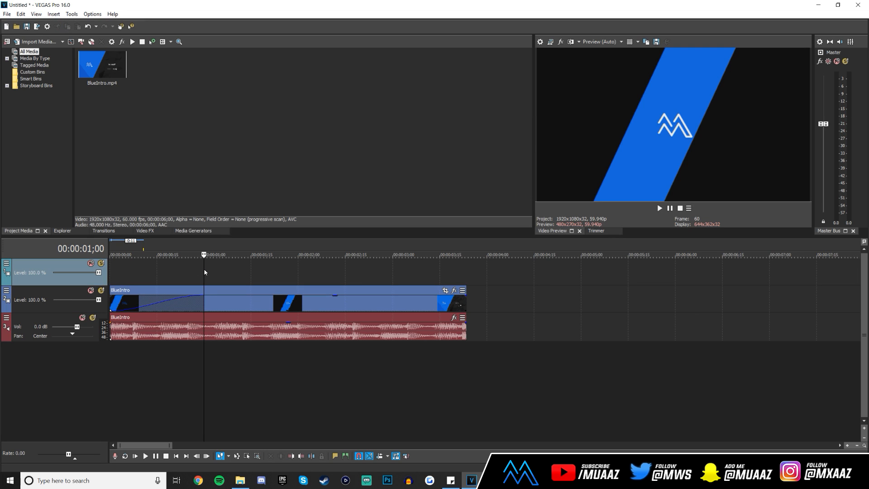
{"action": "left_click", "coordinate": [168, 280]}
{"action": "left_click", "coordinate": [113, 283]}
{"action": "left_click", "coordinate": [159, 283]}
{"action": "left_click", "coordinate": [179, 282]}
{"action": "left_click", "coordinate": [217, 282]}
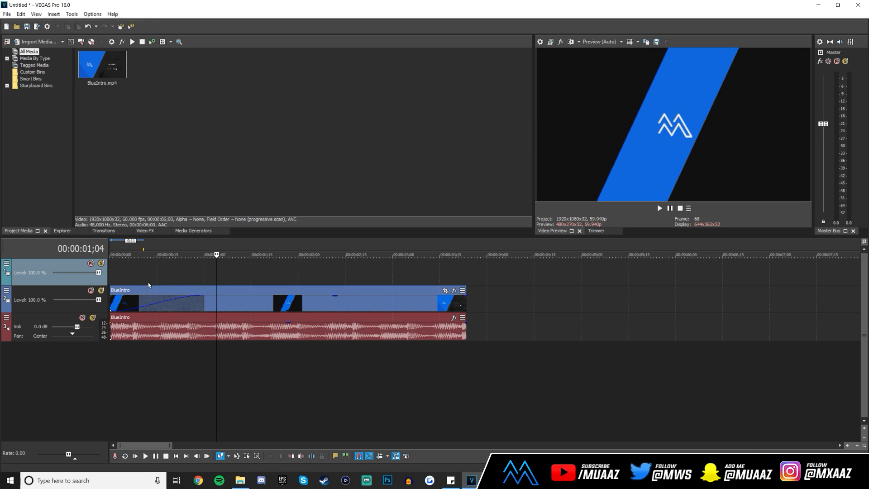
{"action": "left_click", "coordinate": [124, 277]}
{"action": "left_click", "coordinate": [118, 279]}
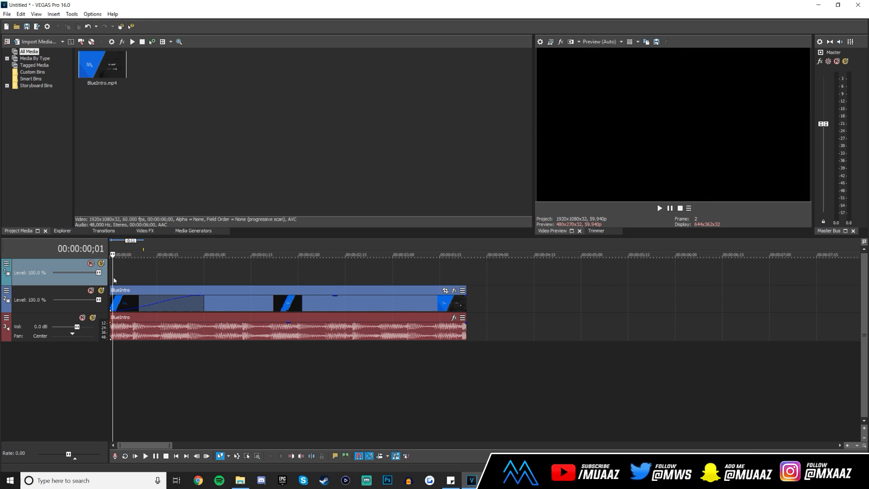
{"action": "left_click", "coordinate": [150, 279]}
{"action": "left_click", "coordinate": [170, 283]}
{"action": "left_click", "coordinate": [179, 283]}
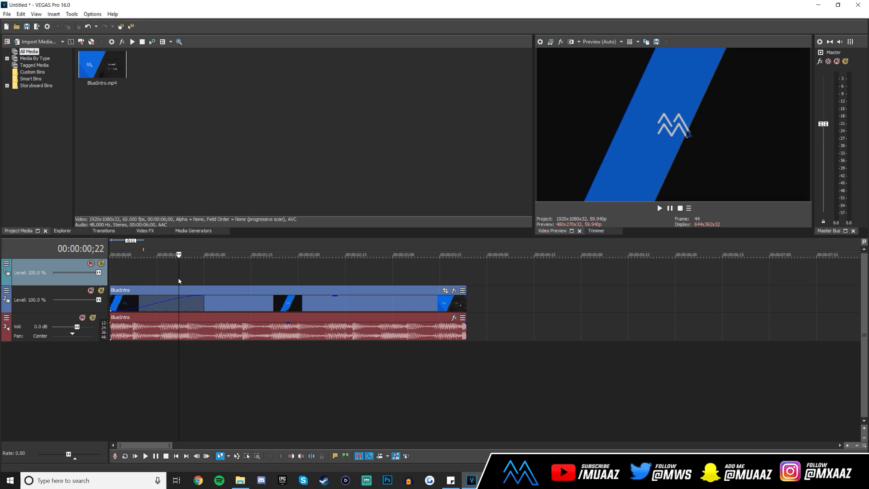
{"action": "left_click", "coordinate": [197, 281]}
{"action": "left_click", "coordinate": [217, 280]}
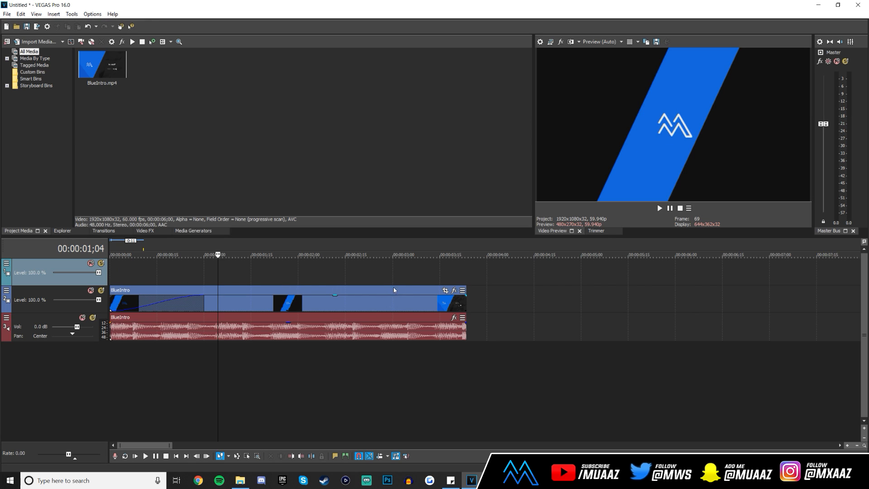
Add a fade-out to the BlueIntro video event starting at 00:00:03;00, and play it back from 00:00:02;28.
{"action": "left_click_drag", "start_coordinate": [466, 295], "coordinate": [391, 301]}
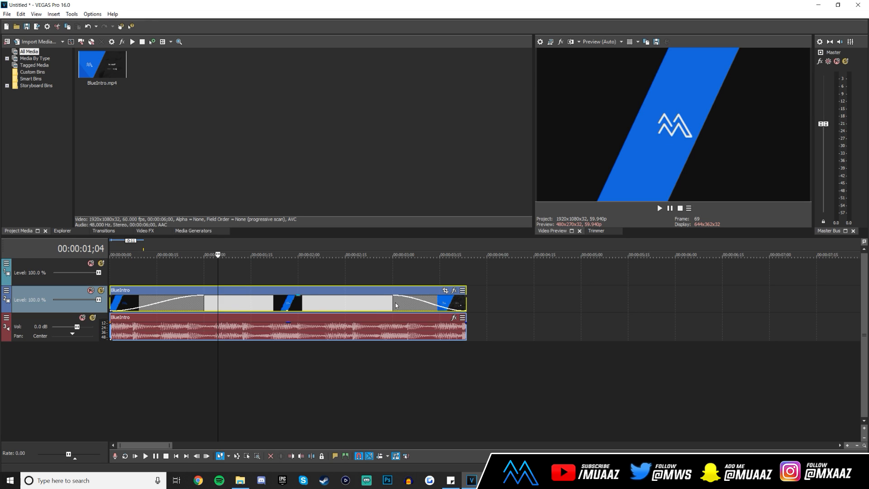
{"action": "left_click", "coordinate": [186, 274]}
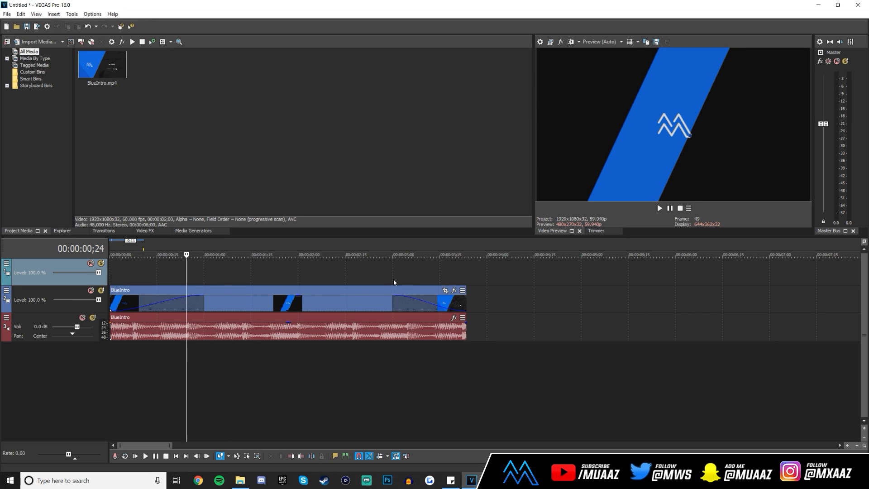
{"action": "left_click", "coordinate": [389, 285]}
{"action": "left_click", "coordinate": [403, 282]}
{"action": "left_click", "coordinate": [442, 282]}
{"action": "left_click", "coordinate": [404, 282]}
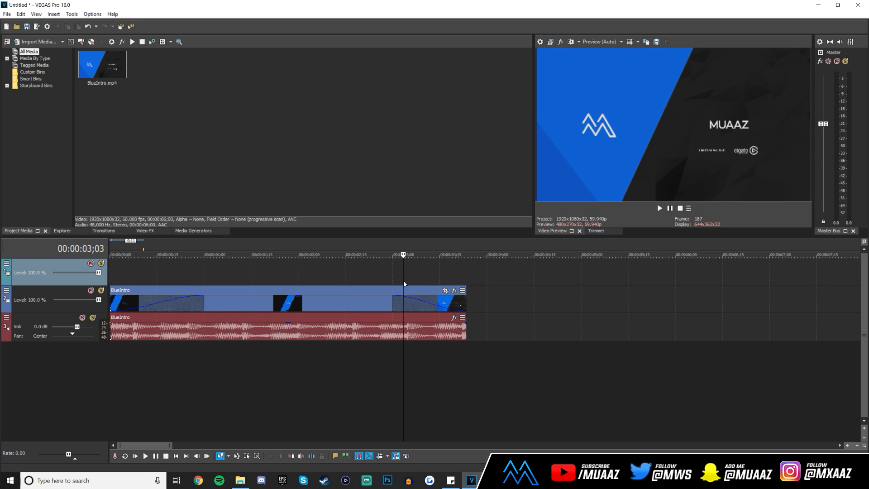
{"action": "left_click", "coordinate": [386, 282]}
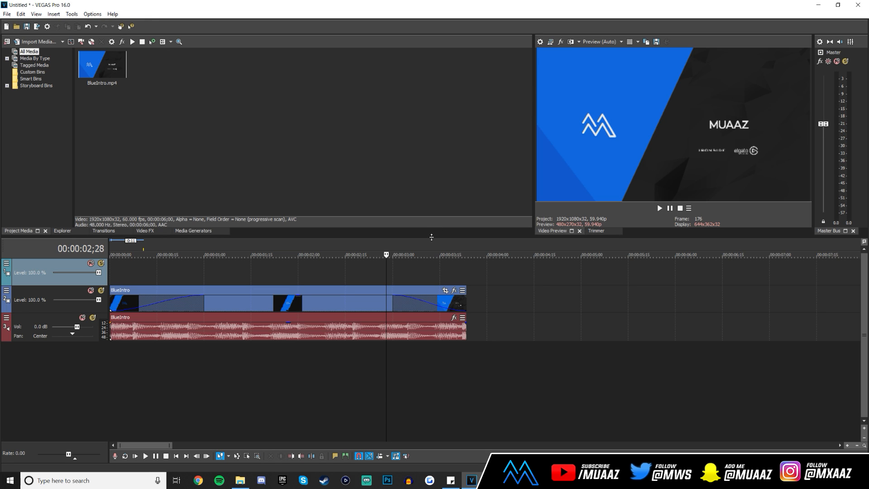
{"action": "key", "text": "space"}
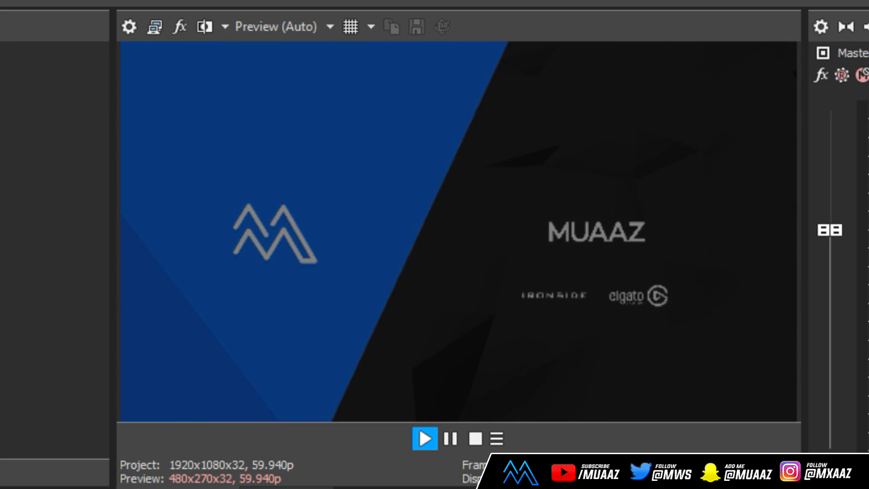
{"action": "key", "text": "space"}
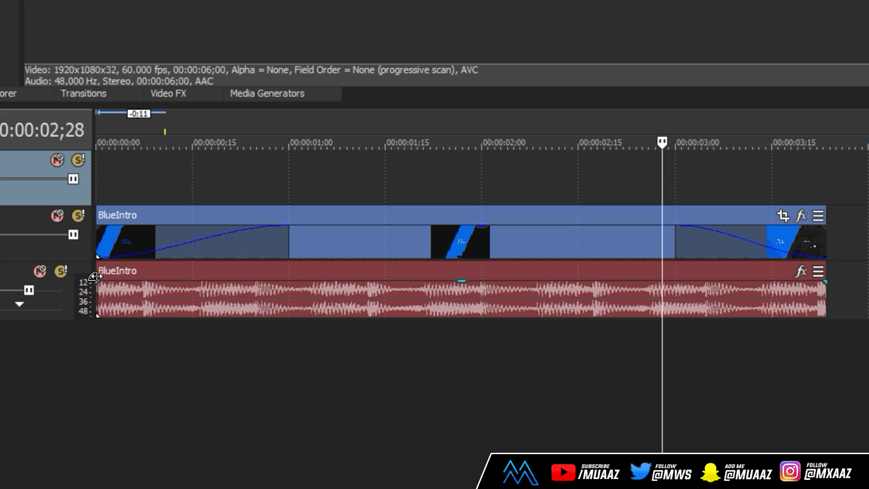
Add a fade-in ending at 00:00:01;00 and a fade-out starting at 00:00:03;00 to the BlueIntro audio event, and play the result.
{"action": "left_click_drag", "start_coordinate": [96, 280], "coordinate": [287, 277]}
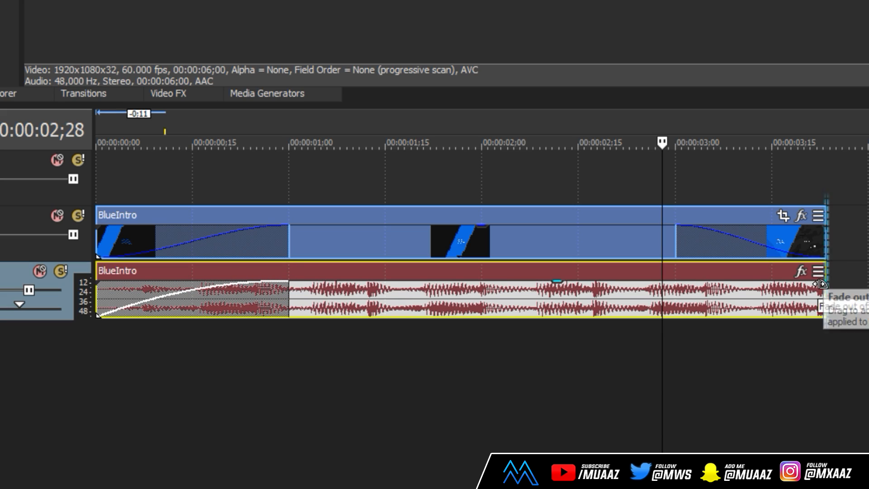
{"action": "left_click_drag", "start_coordinate": [825, 282], "coordinate": [665, 292]}
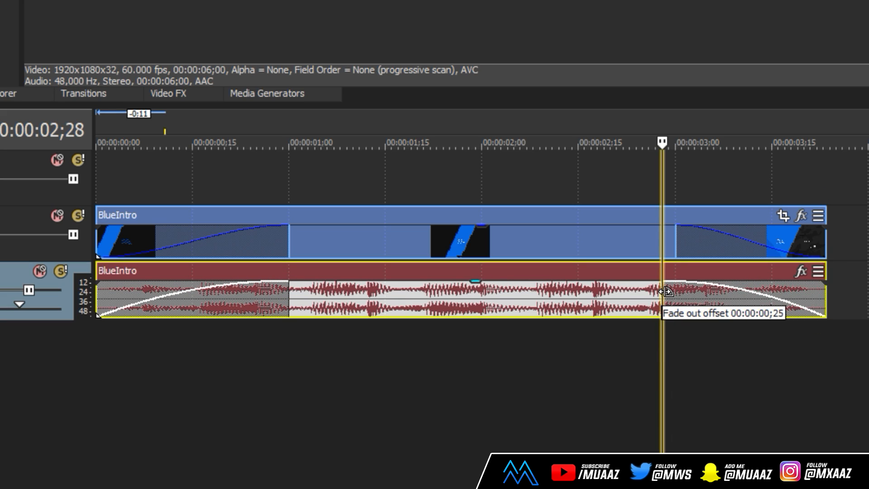
{"action": "left_click", "coordinate": [666, 376]}
{"action": "left_click", "coordinate": [147, 360]}
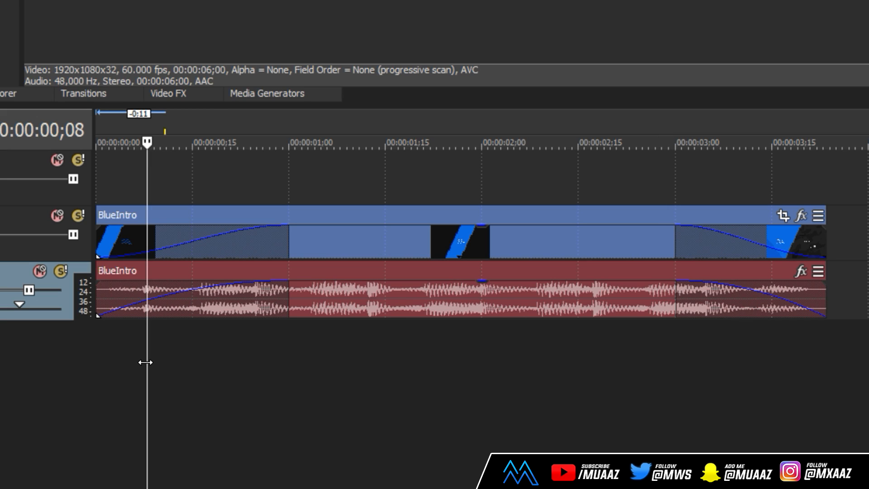
{"action": "left_click", "coordinate": [110, 355]}
{"action": "key", "text": "space"}
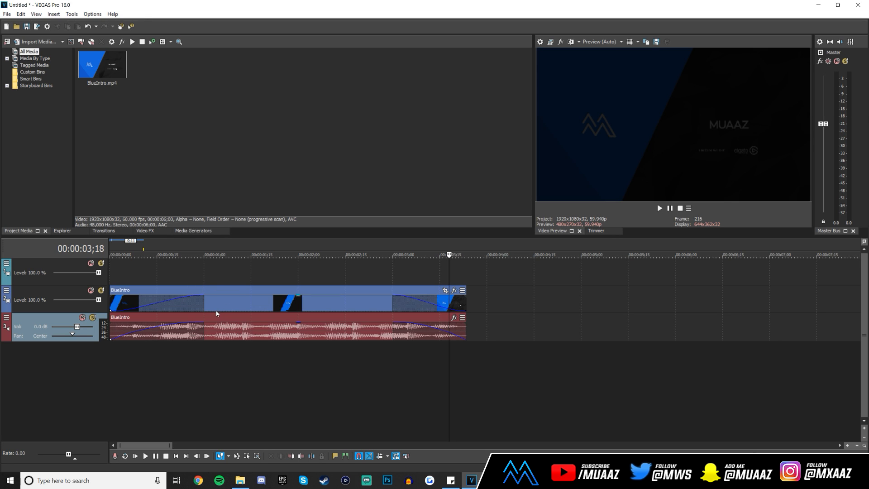
Move the grouped BlueIntro video and audio events 16 frames later on the timeline.
{"action": "left_click_drag", "start_coordinate": [210, 312], "coordinate": [270, 314]}
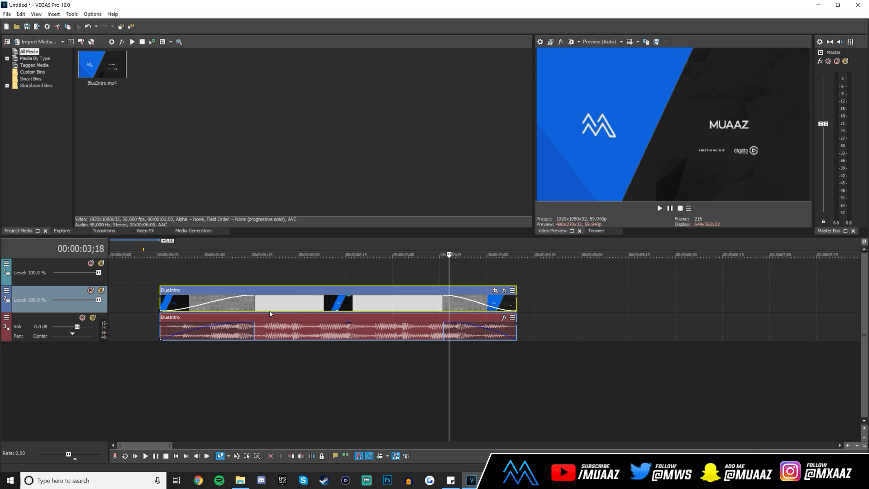
{"action": "left_click", "coordinate": [323, 377]}
{"action": "left_click", "coordinate": [352, 368]}
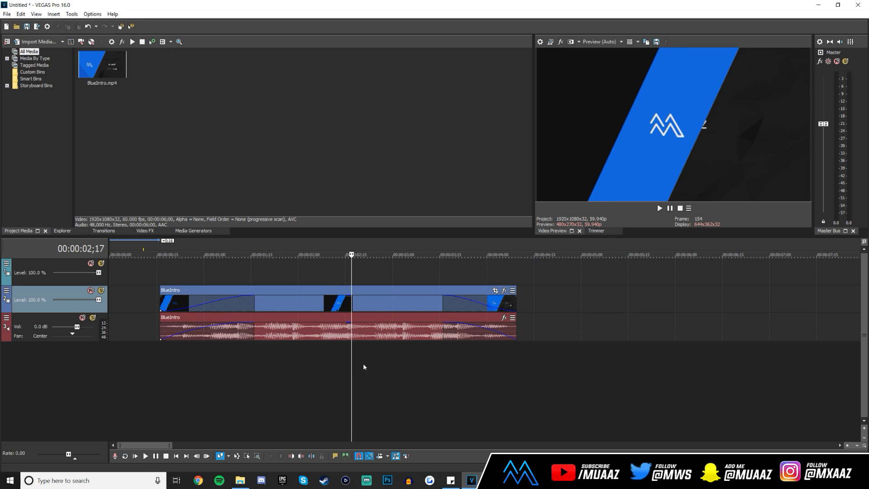
Clear the group linking the BlueIntro video and audio, and move the two events separately until they are offset by 1:20.
{"action": "left_click", "coordinate": [398, 301]}
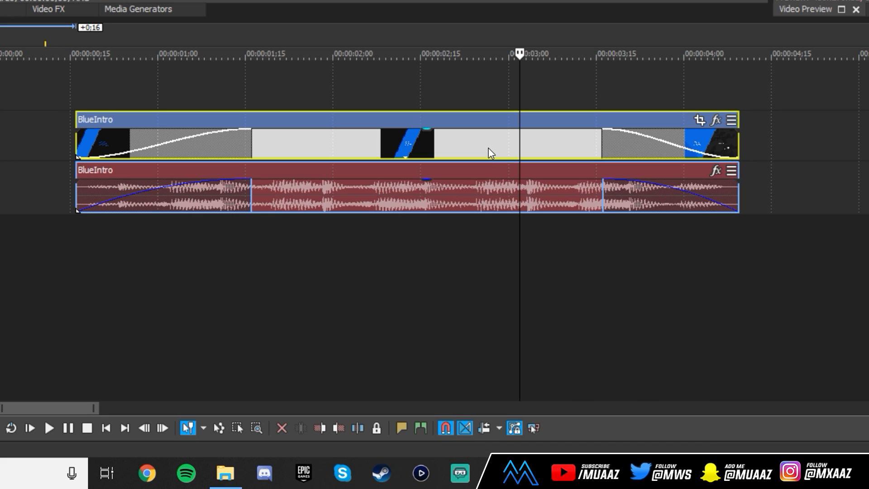
{"action": "right_click", "coordinate": [382, 306]}
{"action": "mouse_move", "coordinate": [562, 350]}
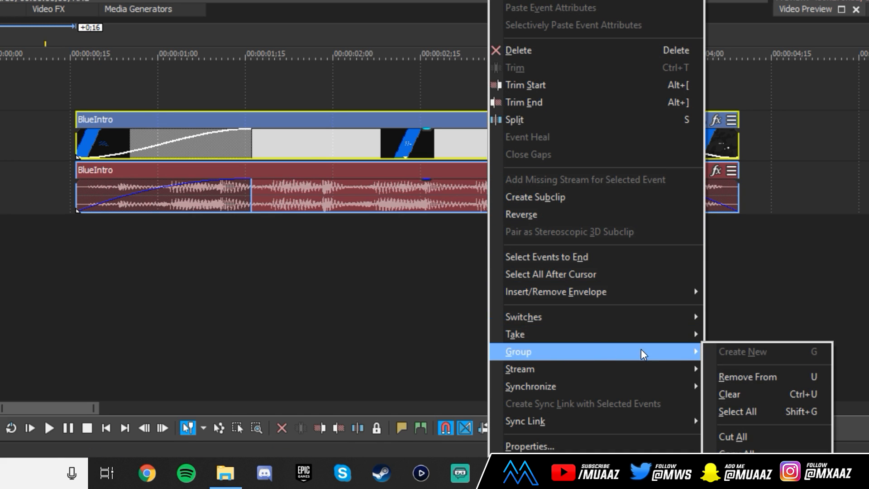
{"action": "left_click", "coordinate": [782, 392]}
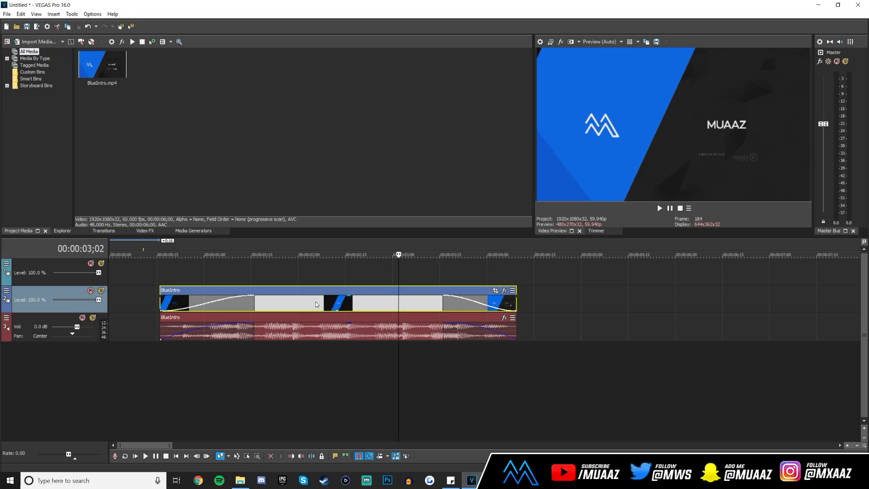
{"action": "left_click_drag", "start_coordinate": [363, 302], "coordinate": [461, 310]}
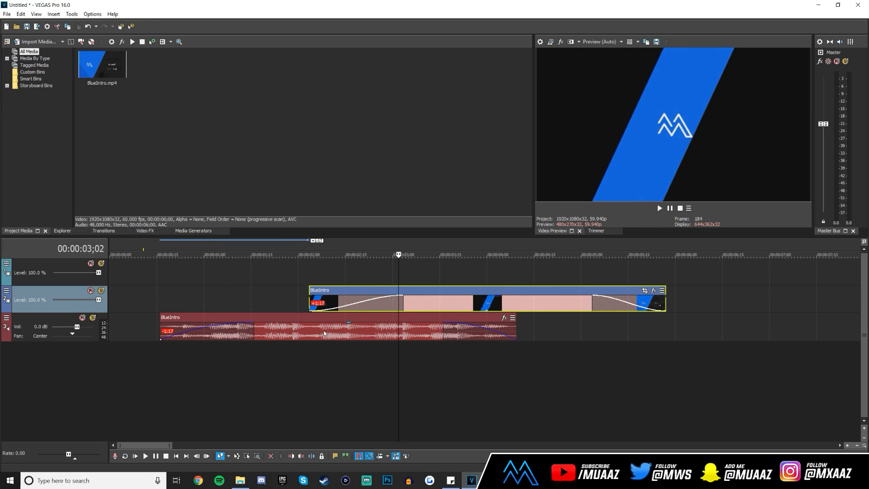
{"action": "mouse_move", "coordinate": [293, 329]}
{"action": "left_mouse_down"}
{"action": "mouse_move", "coordinate": [244, 330]}
{"action": "mouse_move", "coordinate": [289, 329]}
{"action": "left_mouse_up"}
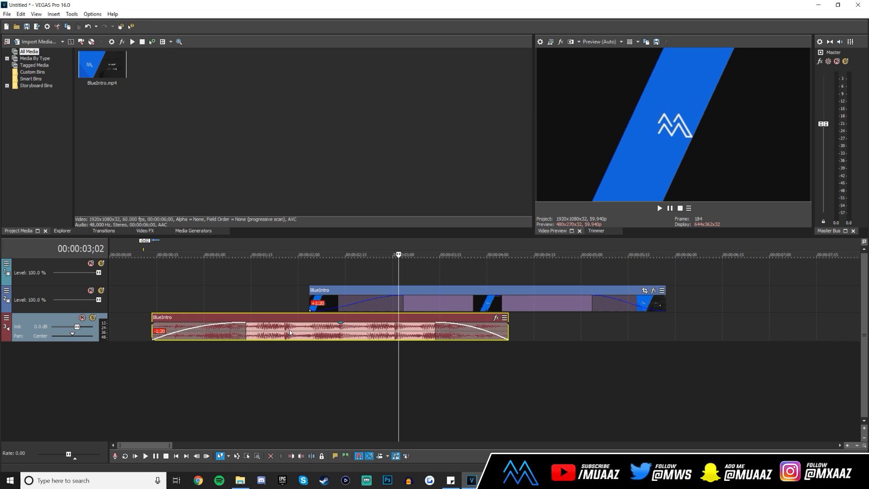
Select both the BlueIntro video and audio events, create a new group from them, and move them together along the timeline.
{"action": "left_click", "coordinate": [429, 304]}
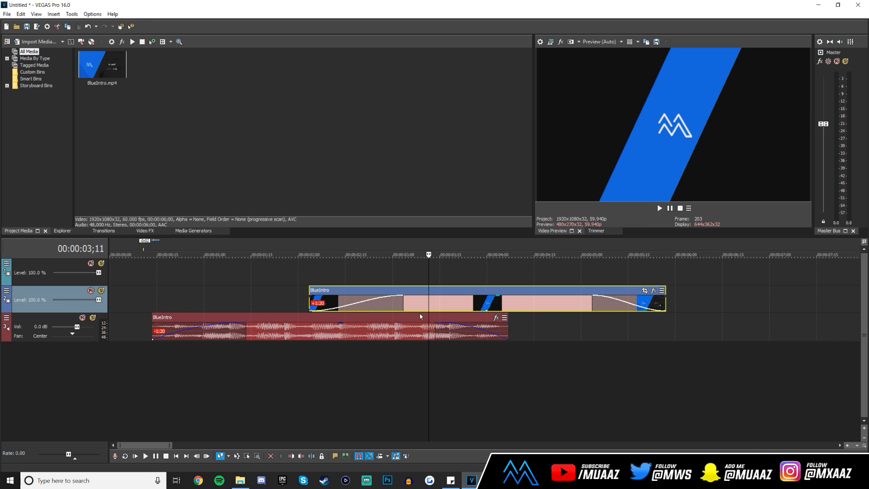
{"action": "left_click", "coordinate": [425, 244], "text": "ctrl"}
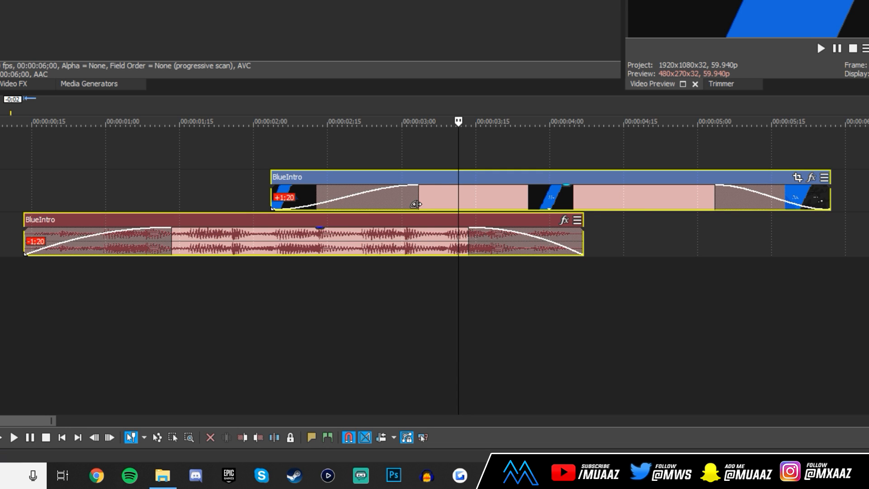
{"action": "right_click", "coordinate": [445, 205]}
{"action": "mouse_move", "coordinate": [544, 373]}
{"action": "left_click", "coordinate": [657, 375]}
{"action": "mouse_move", "coordinate": [484, 199]}
{"action": "left_mouse_down"}
{"action": "mouse_move", "coordinate": [544, 188]}
{"action": "mouse_move", "coordinate": [446, 192]}
{"action": "mouse_move", "coordinate": [492, 196]}
{"action": "left_mouse_up"}
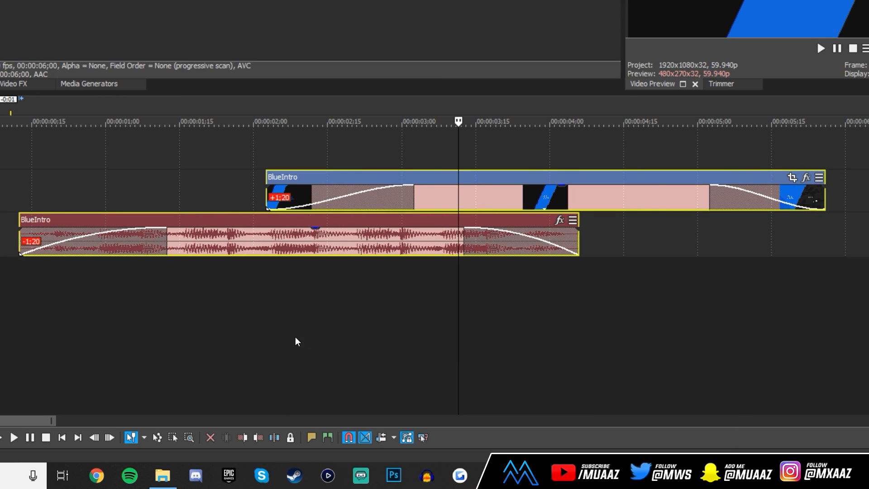
Check the preview at several points before and within the offset BlueIntro video event.
{"action": "left_click", "coordinate": [294, 341]}
{"action": "left_click", "coordinate": [282, 316]}
{"action": "left_click", "coordinate": [256, 320]}
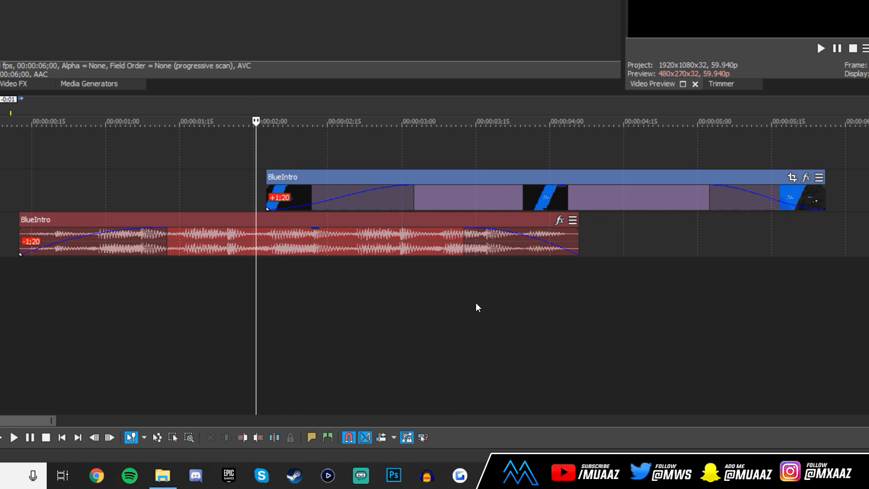
{"action": "left_click", "coordinate": [318, 340]}
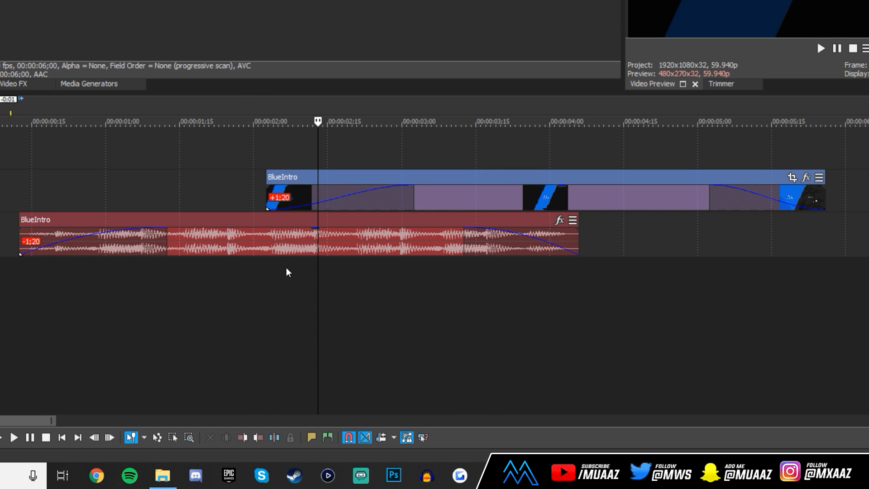
{"action": "left_click", "coordinate": [593, 202]}
{"action": "left_click", "coordinate": [538, 380]}
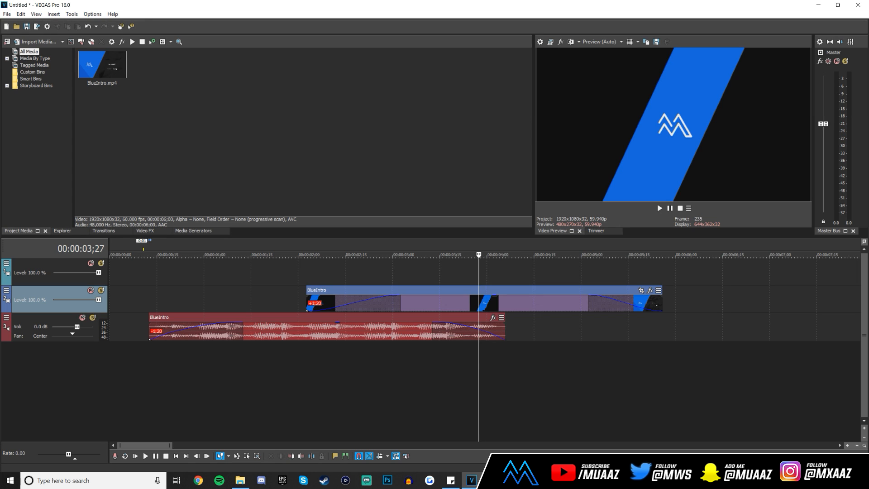
Save the project as youtube tutorial in a VEGAS Pro project file on the Desktop.
{"action": "left_click", "coordinate": [298, 352]}
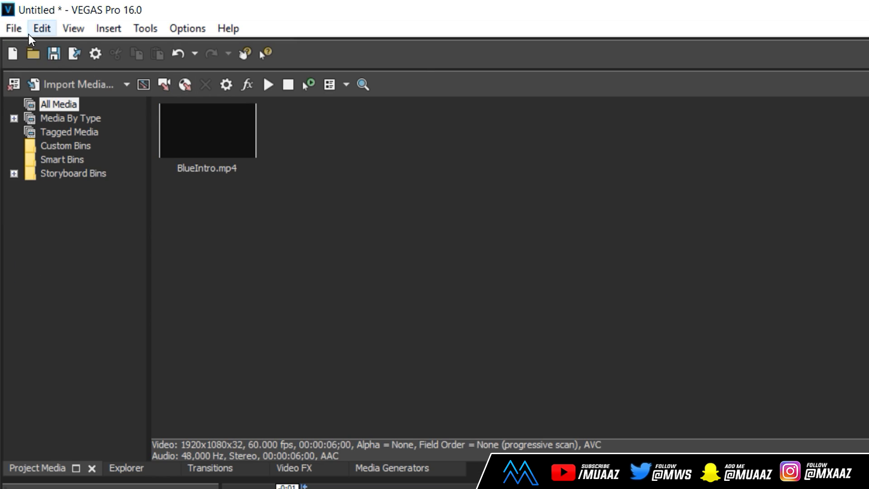
{"action": "left_click", "coordinate": [7, 14]}
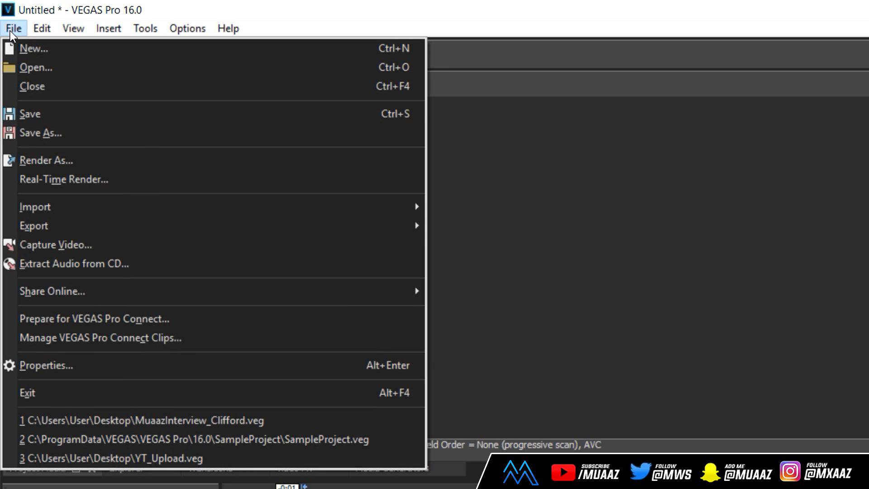
{"action": "left_click", "coordinate": [78, 133]}
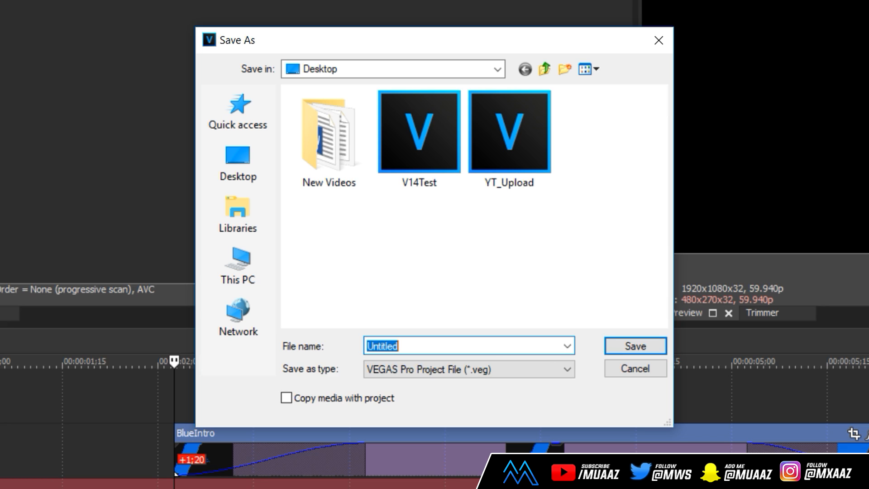
{"action": "type", "text": "youtube tutorial"}
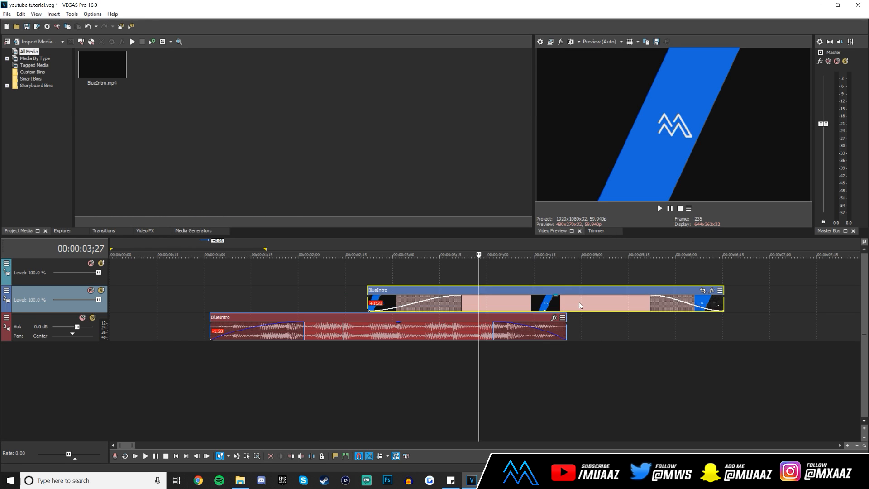
Move the grouped BlueIntro events to the timeline start and mark the gap ahead of the video event.
{"action": "left_click_drag", "start_coordinate": [580, 306], "coordinate": [426, 302]}
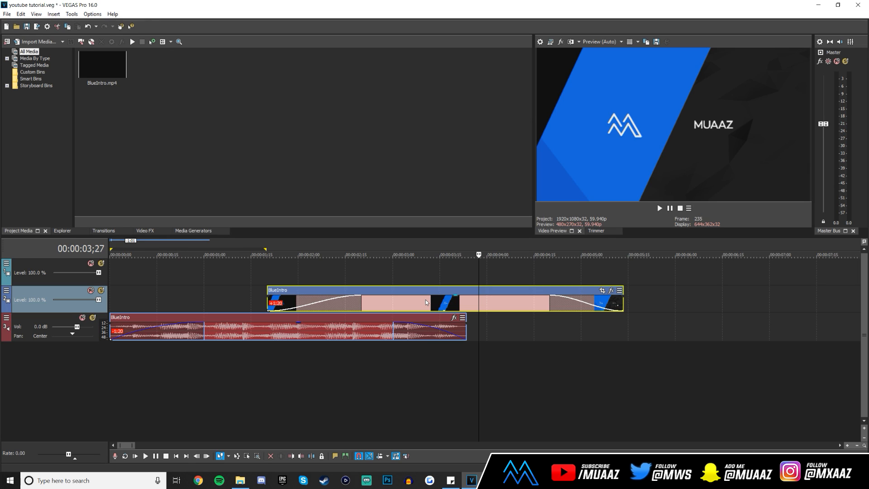
{"action": "left_click_drag", "start_coordinate": [267, 281], "coordinate": [99, 284]}
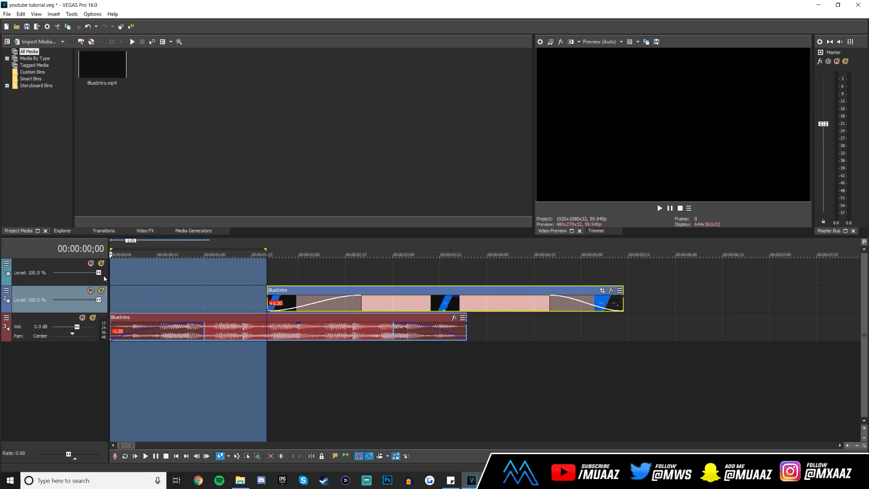
Clear the BlueIntro group and move the video event to the timeline start, aligned with its audio.
{"action": "left_click", "coordinate": [384, 302]}
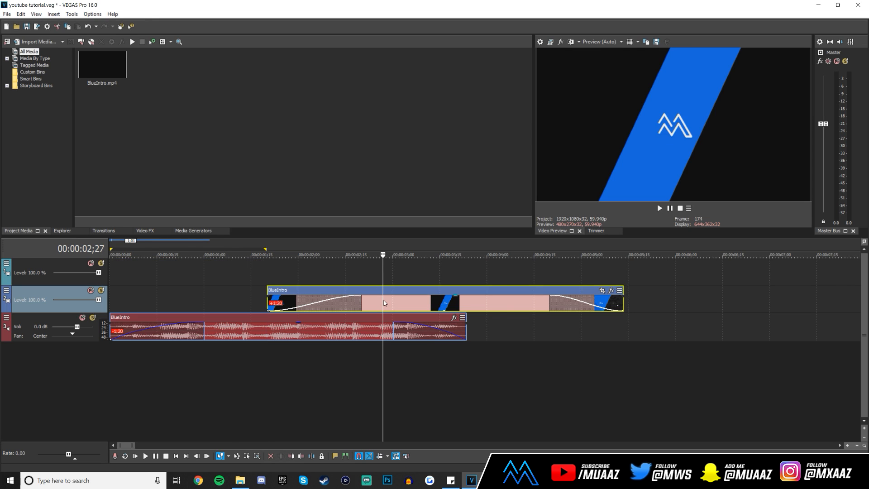
{"action": "right_click", "coordinate": [384, 302]}
{"action": "mouse_move", "coordinate": [494, 414]}
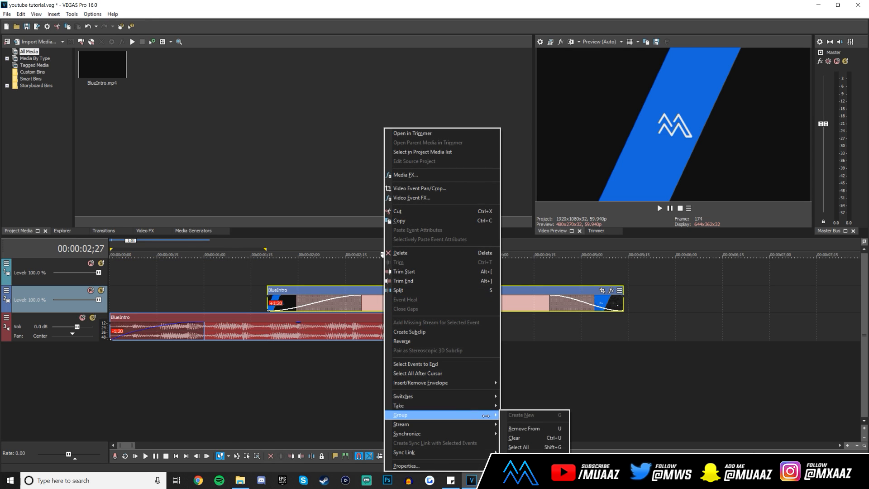
{"action": "left_click", "coordinate": [530, 437]}
{"action": "left_click_drag", "start_coordinate": [465, 305], "coordinate": [272, 298]}
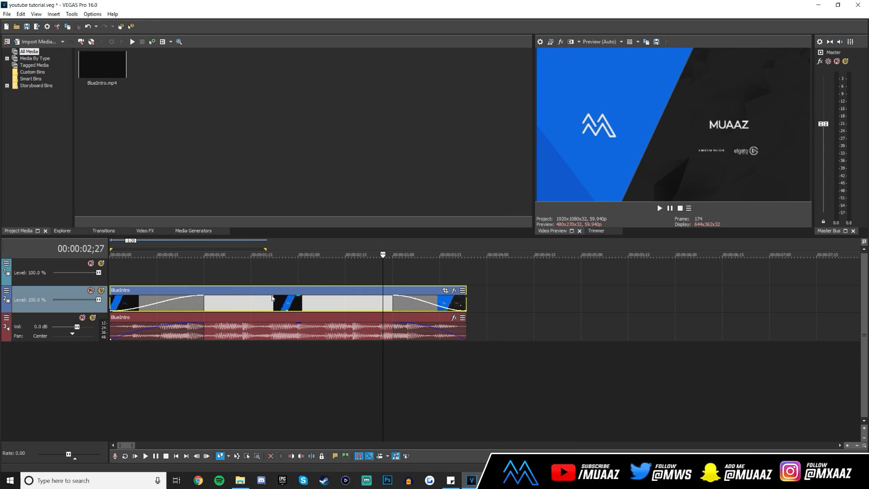
Select both the aligned BlueIntro video and audio events and create a new group from them.
{"action": "left_click", "coordinate": [263, 302]}
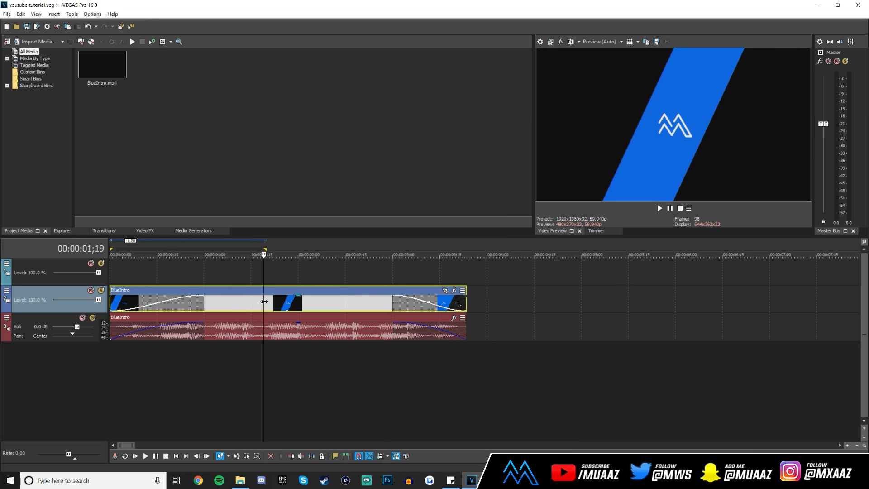
{"action": "left_click", "coordinate": [288, 304], "text": "ctrl"}
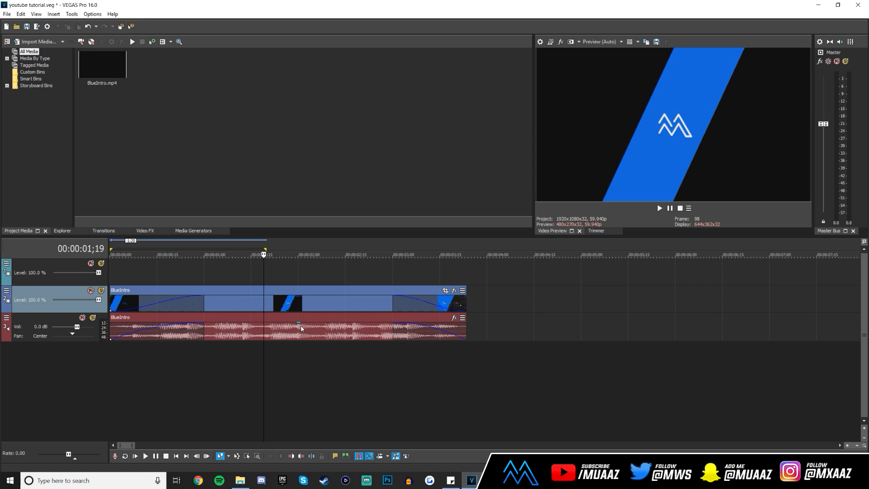
{"action": "left_click", "coordinate": [300, 327], "text": "ctrl"}
{"action": "left_click", "coordinate": [320, 304], "text": "ctrl"}
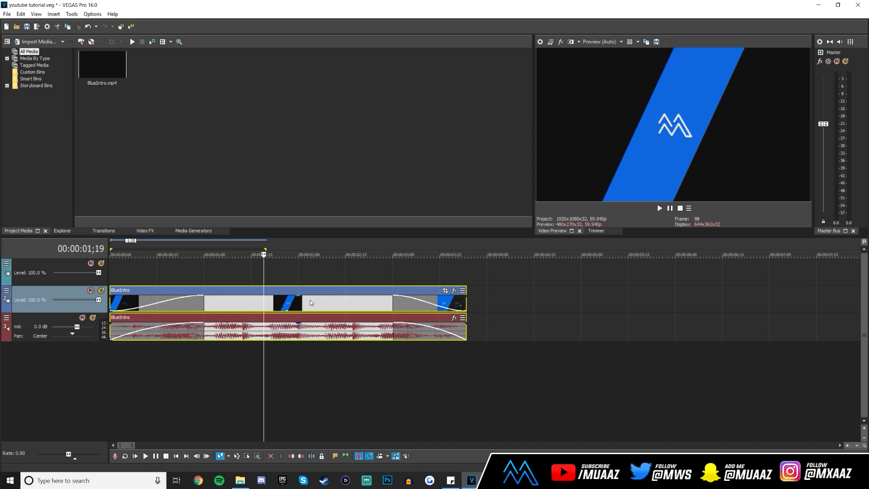
{"action": "right_click", "coordinate": [308, 300]}
{"action": "mouse_move", "coordinate": [366, 414]}
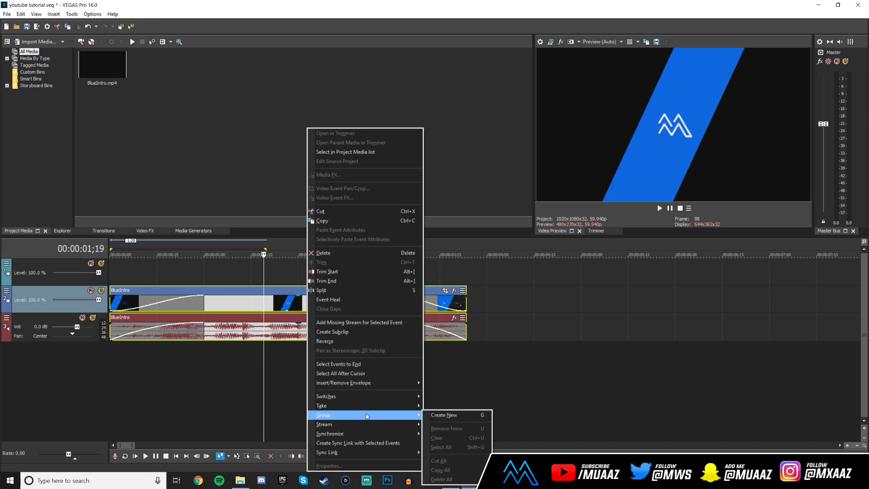
{"action": "left_click", "coordinate": [458, 420]}
Keep the regrouped BlueIntro events at the timeline start and shorten the video event's fade-in.
{"action": "left_click_drag", "start_coordinate": [381, 313], "coordinate": [252, 311]}
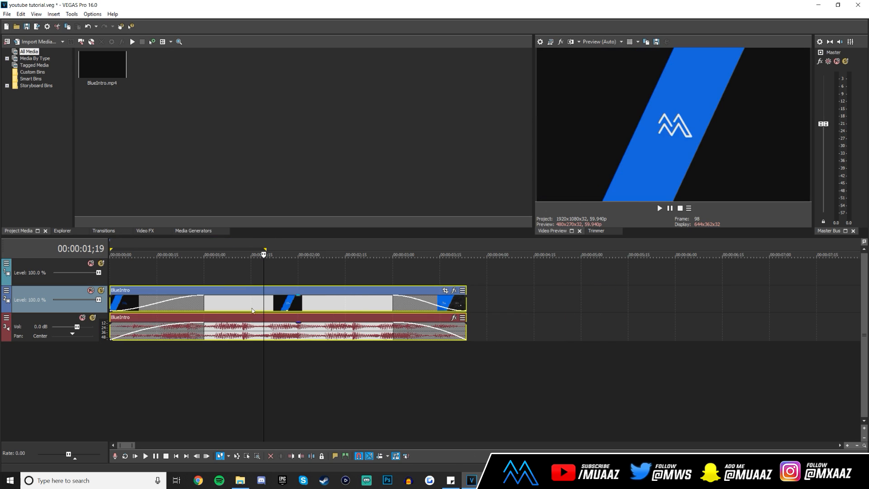
{"action": "left_click_drag", "start_coordinate": [196, 305], "coordinate": [176, 311]}
{"action": "left_click", "coordinate": [222, 371]}
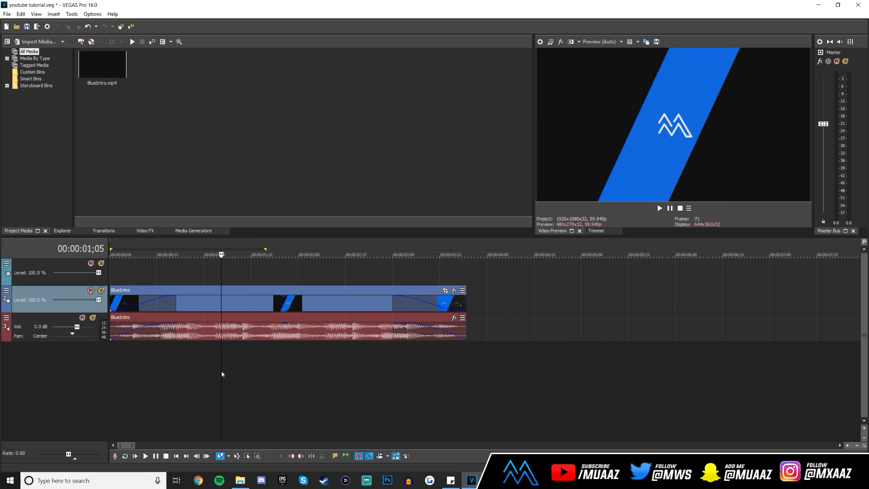
{"action": "left_click", "coordinate": [8, 14]}
{"action": "mouse_move", "coordinate": [135, 109]}
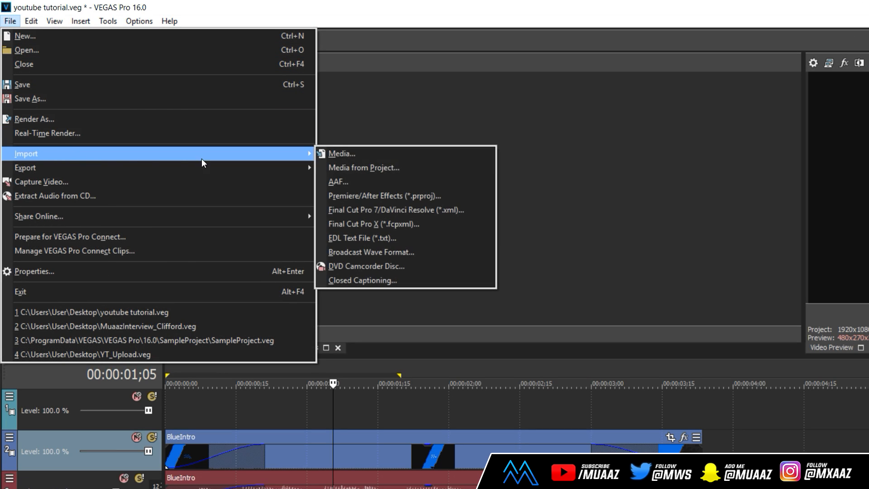
{"action": "left_click", "coordinate": [388, 155]}
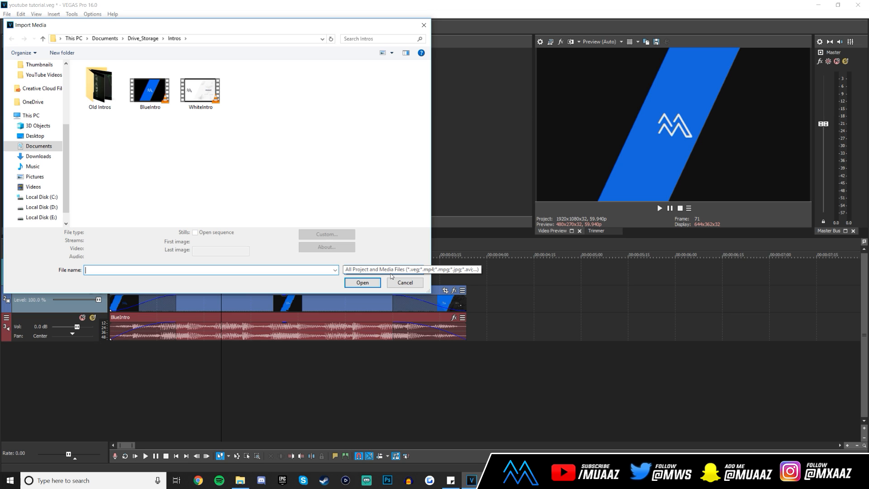
{"action": "left_click", "coordinate": [408, 285]}
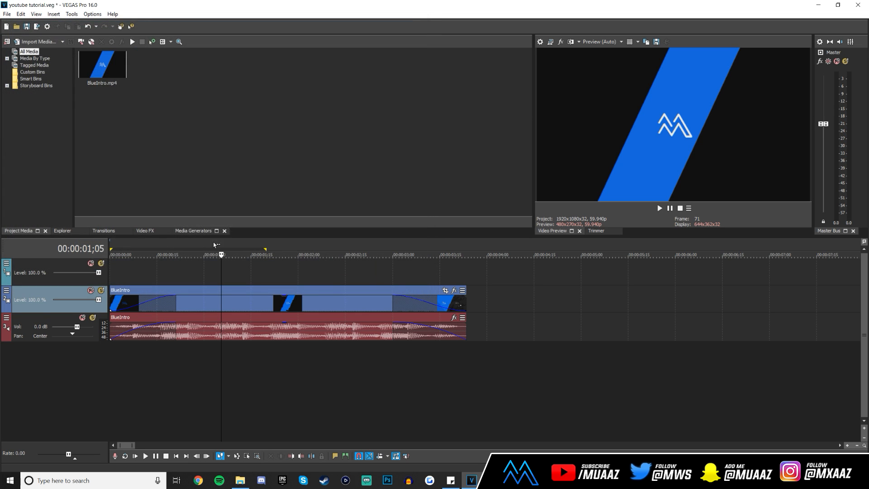
Bring the 7 Kill VOD from Stream recording from File Explorer onto the timeline behind the BlueIntro events.
{"action": "left_click", "coordinate": [240, 481]}
{"action": "left_click_drag", "start_coordinate": [428, 103], "coordinate": [631, 76]}
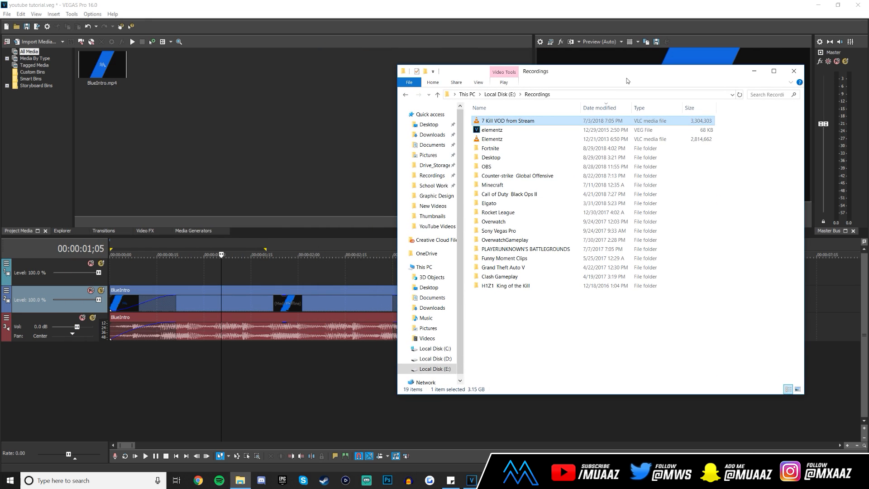
{"action": "left_click", "coordinate": [526, 124]}
{"action": "left_click", "coordinate": [556, 124]}
{"action": "left_click_drag", "start_coordinate": [592, 74], "coordinate": [270, 95]}
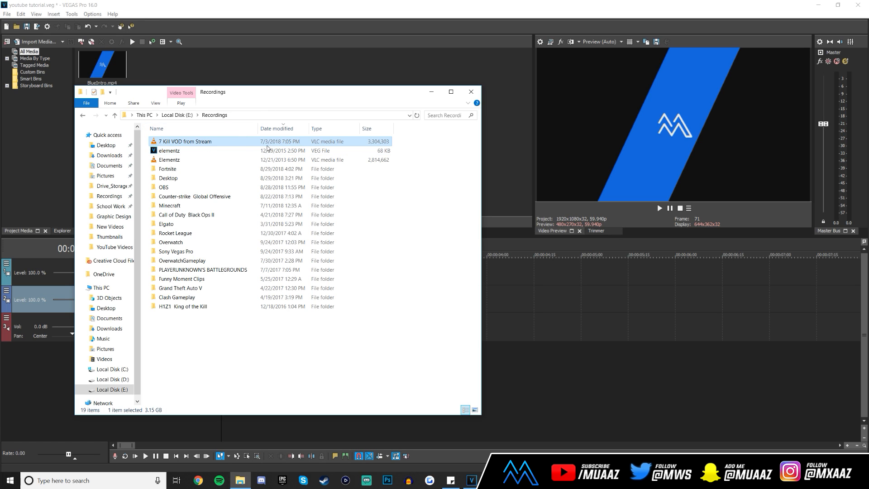
{"action": "left_click_drag", "start_coordinate": [166, 143], "coordinate": [494, 297]}
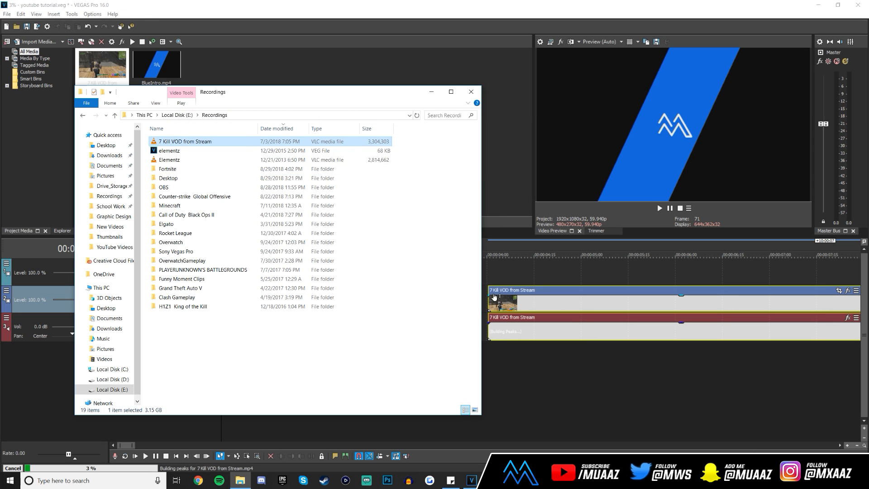
{"action": "left_click_drag", "start_coordinate": [376, 95], "coordinate": [0, 135]}
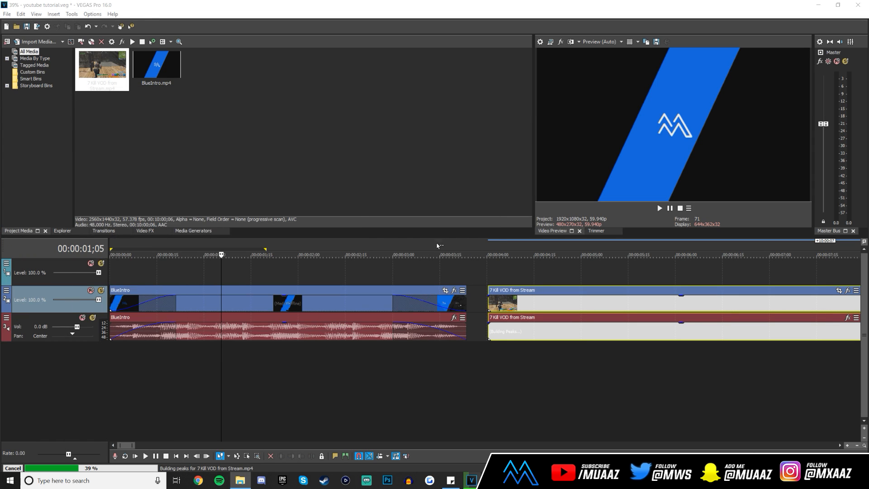
Examine the empty gap between the BlueIntro and 7 Kill VOD from Stream events in the preview.
{"action": "left_click", "coordinate": [7, 14]}
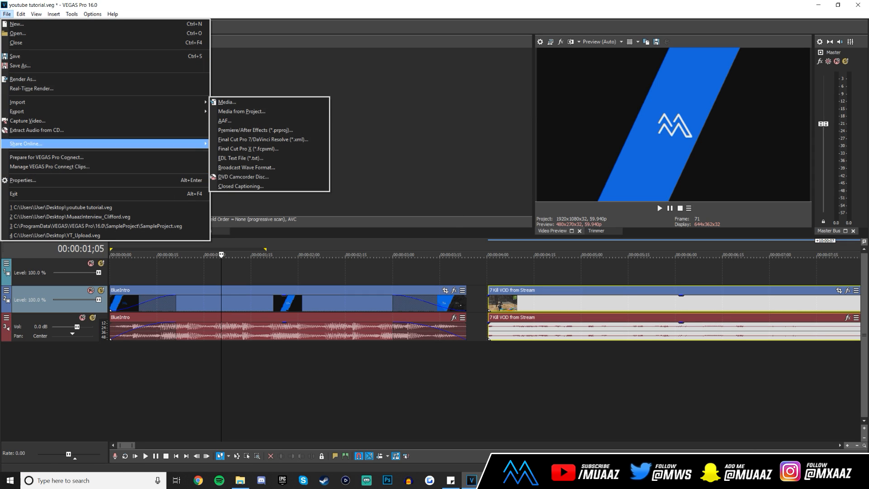
{"action": "left_click", "coordinate": [529, 270]}
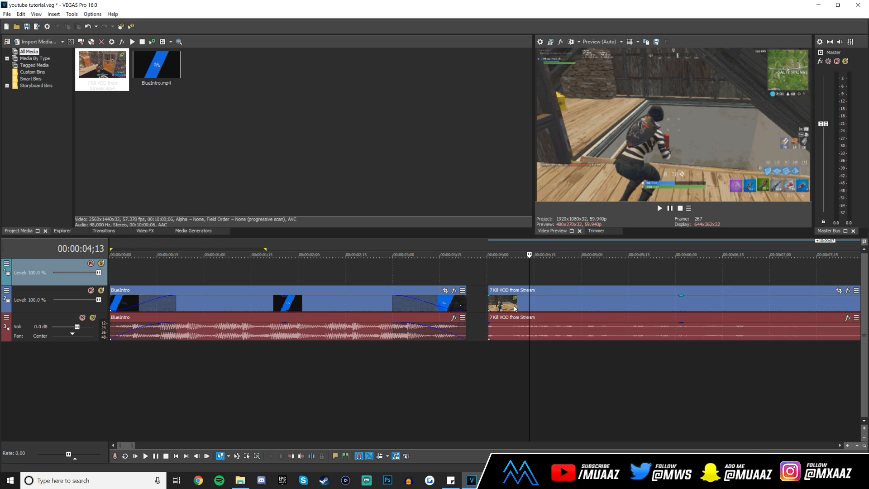
{"action": "scroll", "coordinate": [515, 309], "scroll_direction": "up", "scroll_amount": 2}
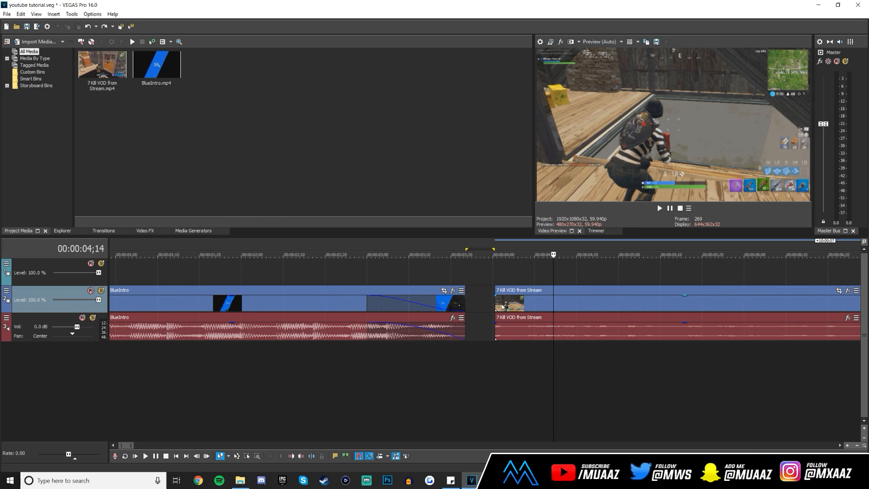
{"action": "left_click_drag", "start_coordinate": [469, 274], "coordinate": [495, 275]}
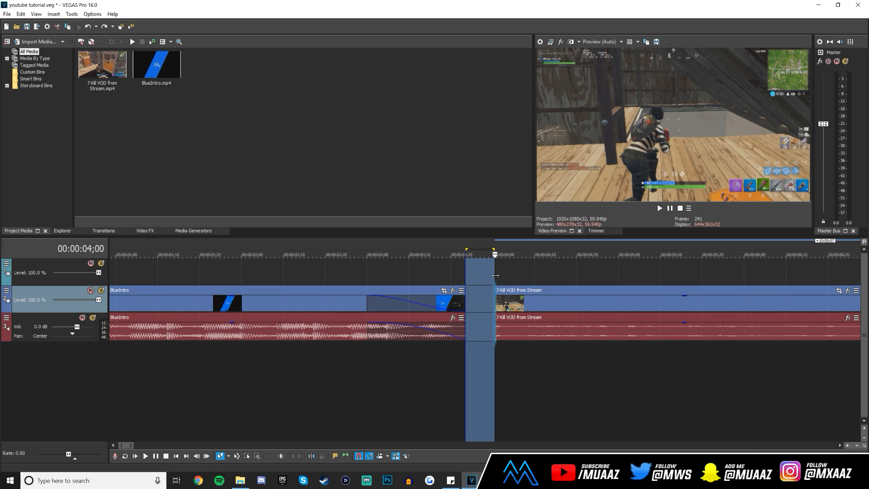
{"action": "left_click", "coordinate": [481, 288]}
{"action": "left_click", "coordinate": [474, 292]}
{"action": "left_click", "coordinate": [487, 292]}
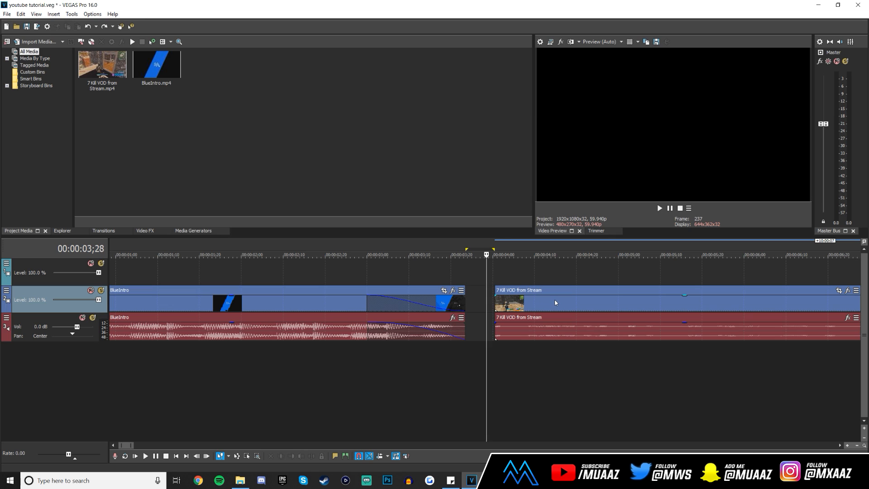
Move the 7 Kill VOD from Stream events against the end of BlueIntro and check the frames around the cut.
{"action": "mouse_move", "coordinate": [553, 301]}
{"action": "left_mouse_down"}
{"action": "mouse_move", "coordinate": [569, 301]}
{"action": "mouse_move", "coordinate": [547, 306]}
{"action": "left_mouse_up"}
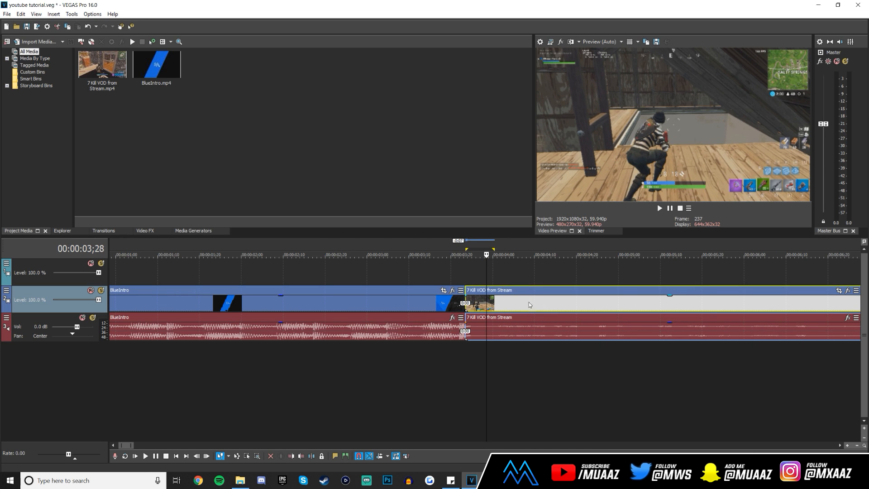
{"action": "left_click", "coordinate": [430, 309]}
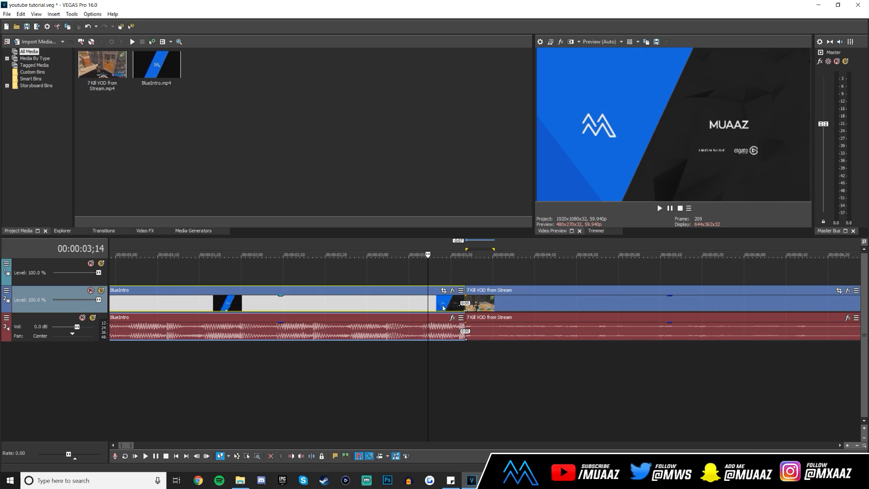
{"action": "left_click", "coordinate": [464, 347]}
{"action": "left_click", "coordinate": [458, 352]}
{"action": "left_click", "coordinate": [479, 350]}
{"action": "left_click", "coordinate": [460, 350]}
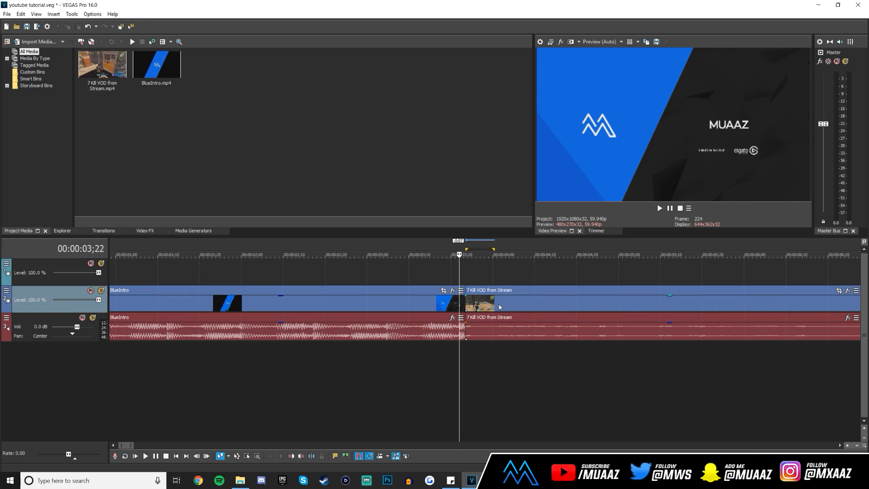
Overlap the 7 Kill VOD from Stream events with the end of BlueIntro by 1:00 as a crossfade, and play it back.
{"action": "left_click", "coordinate": [486, 306]}
{"action": "left_click_drag", "start_coordinate": [486, 307], "coordinate": [361, 311]}
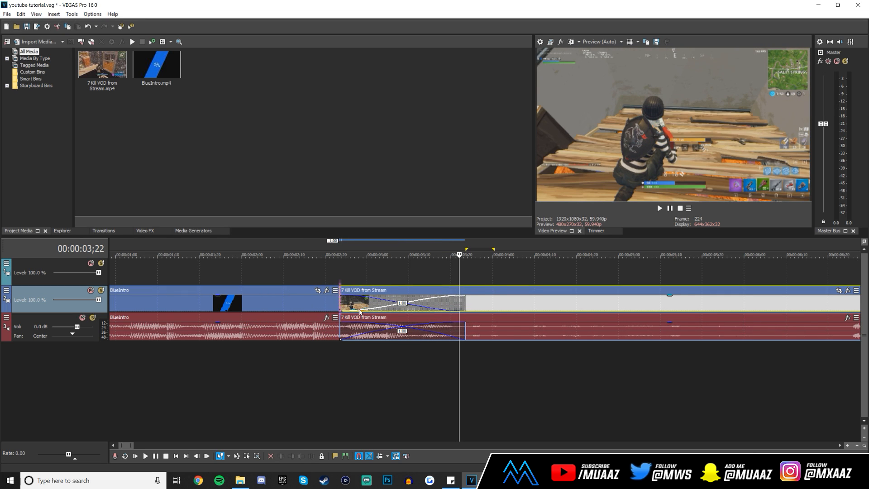
{"action": "scroll", "coordinate": [314, 354], "scroll_direction": "down", "scroll_amount": 4}
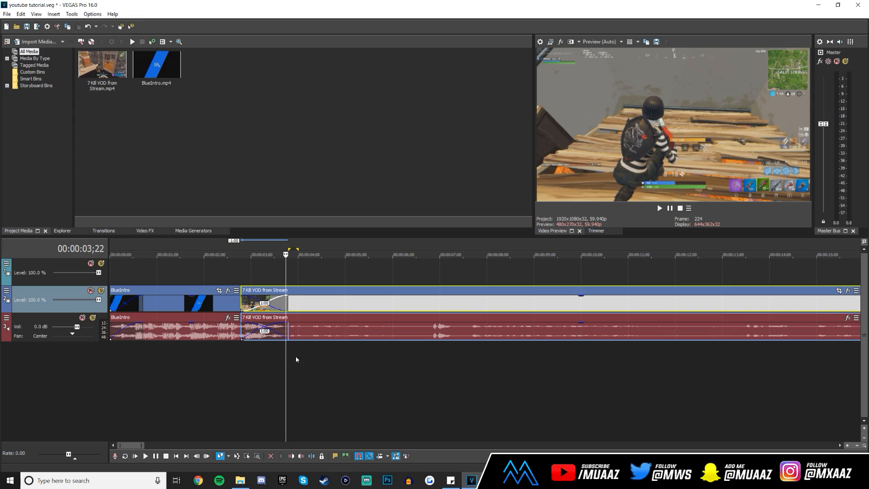
{"action": "left_click", "coordinate": [235, 364]}
{"action": "left_click", "coordinate": [213, 369]}
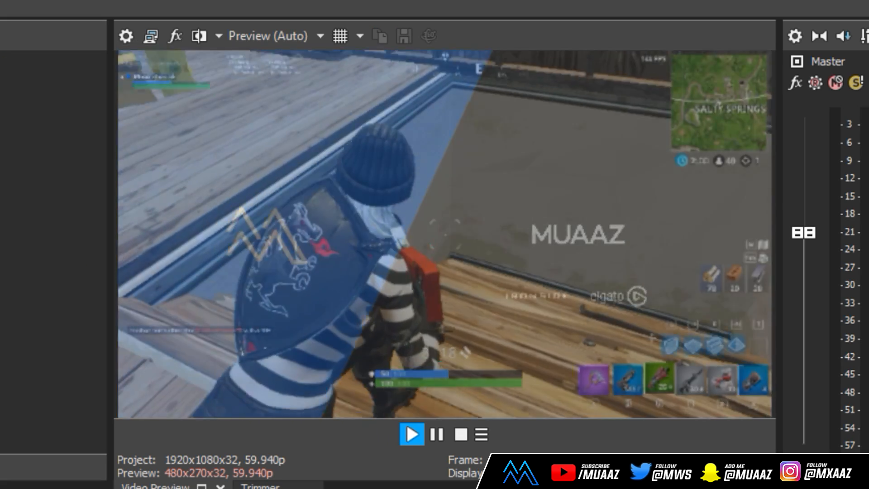
{"action": "key", "text": "space"}
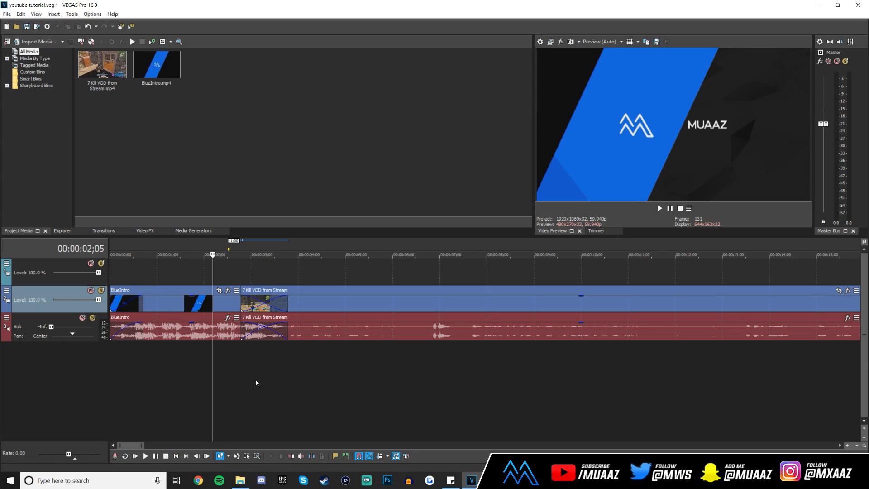
Move the 7 Kill VOD from Stream events slightly later to shorten the crossfade with BlueIntro to 0:25.
{"action": "left_click_drag", "start_coordinate": [324, 326], "coordinate": [332, 326]}
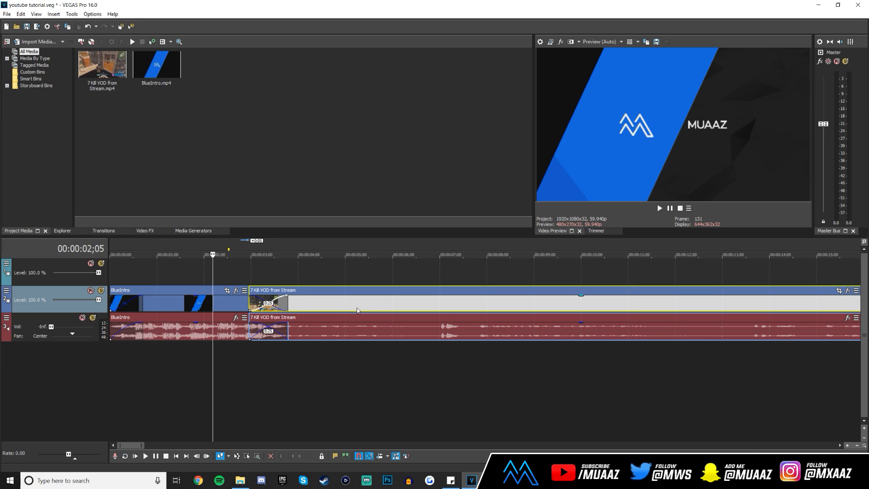
Browse the available video transitions and show the Page Loop presets.
{"action": "left_click", "coordinate": [103, 231]}
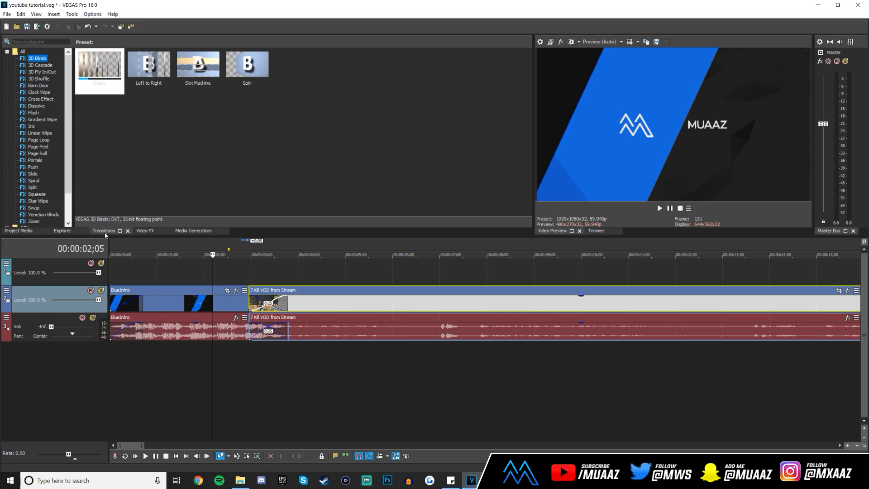
{"action": "left_click", "coordinate": [38, 140]}
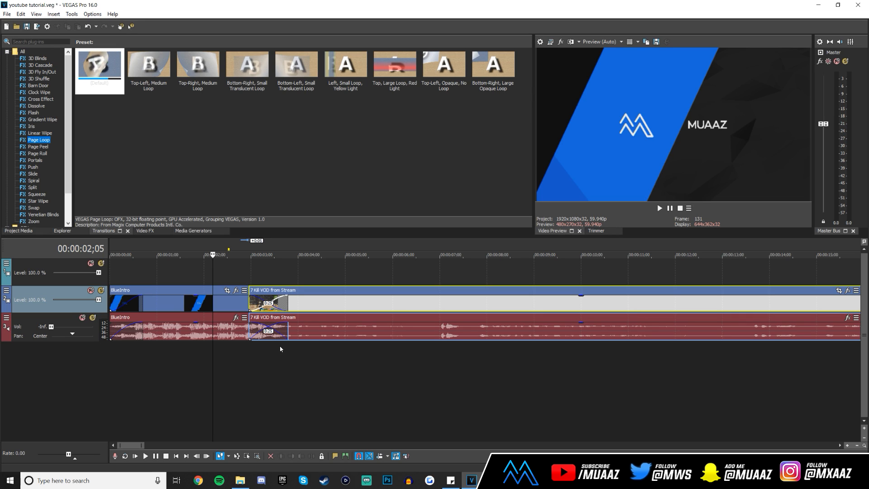
{"action": "left_click", "coordinate": [330, 308]}
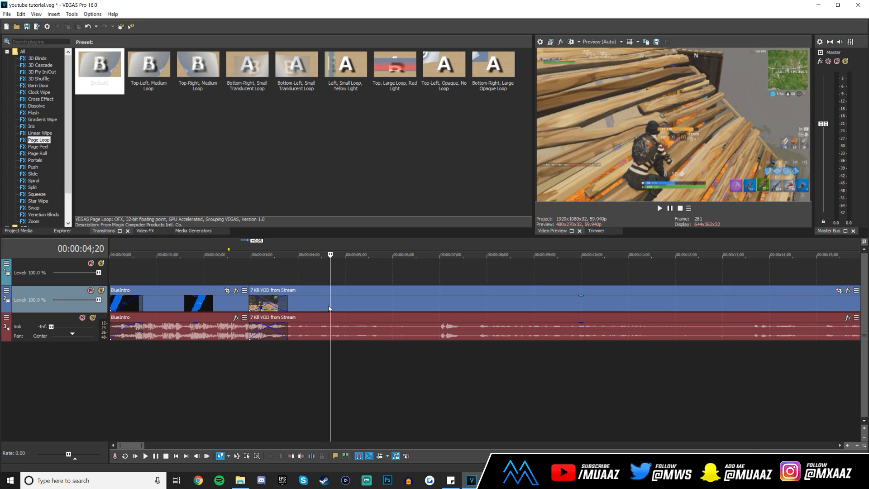
{"action": "left_click", "coordinate": [395, 299]}
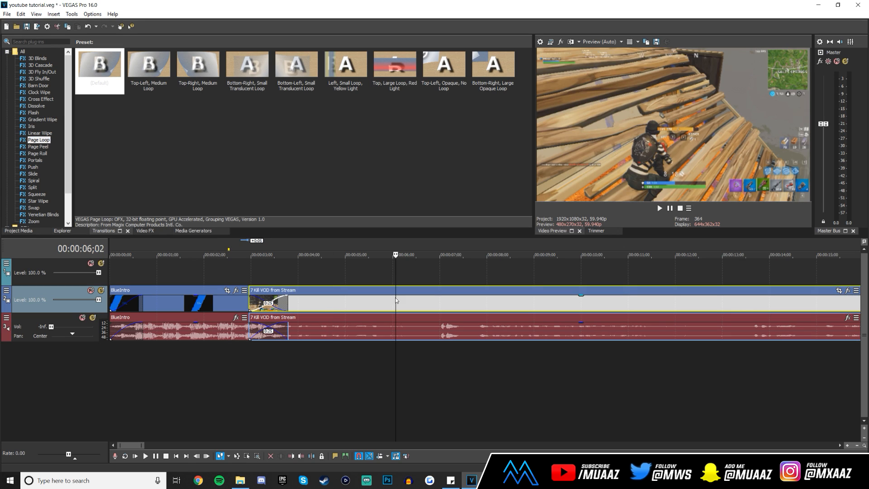
{"action": "right_click", "coordinate": [352, 303]}
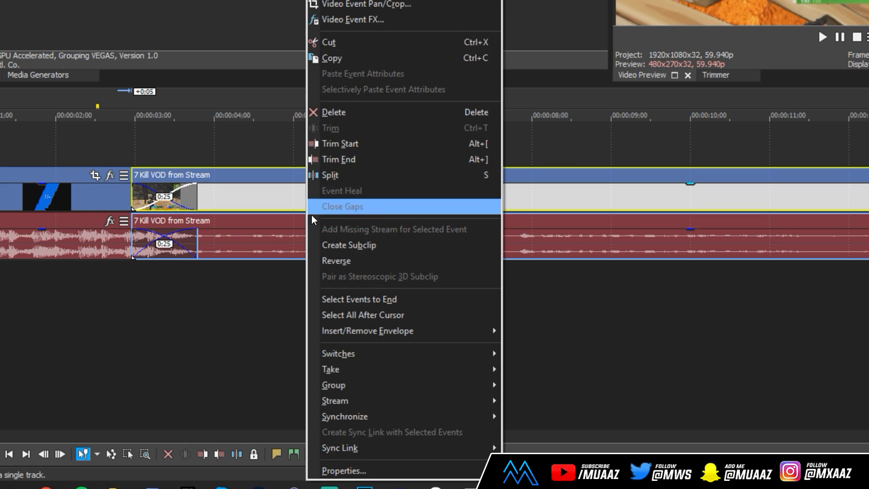
{"action": "mouse_move", "coordinate": [392, 395]}
{"action": "left_click", "coordinate": [547, 488]}
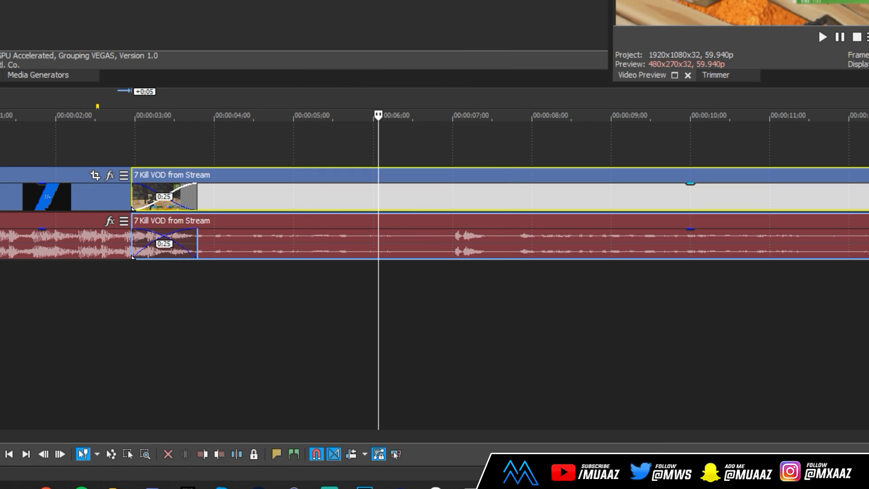
{"action": "right_click", "coordinate": [302, 197]}
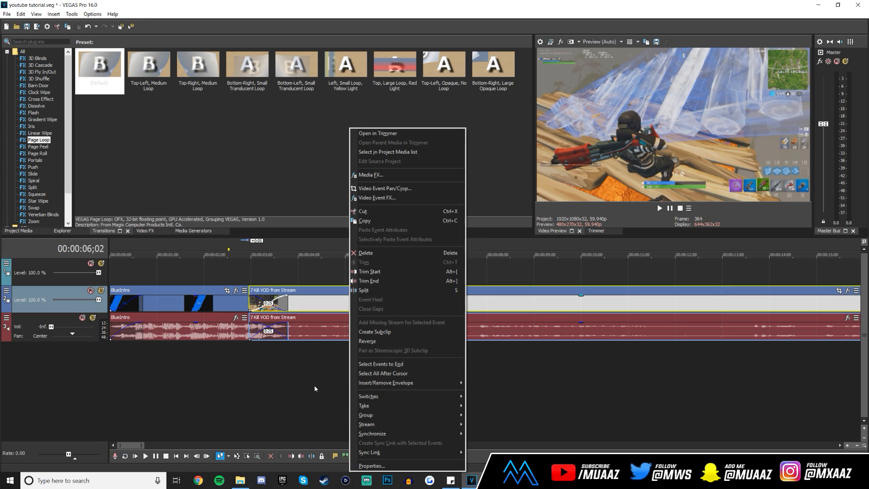
{"action": "left_click", "coordinate": [242, 340]}
{"action": "left_click", "coordinate": [308, 200]}
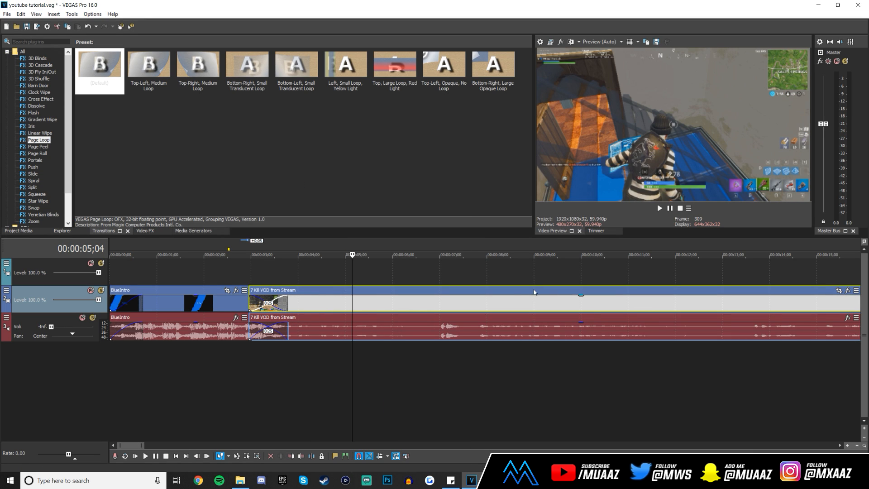
{"action": "right_click", "coordinate": [339, 301]}
{"action": "mouse_move", "coordinate": [399, 396]}
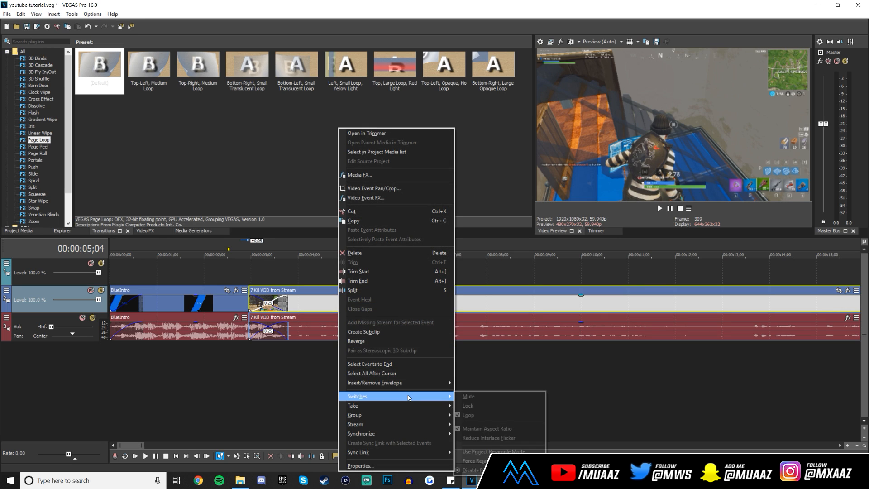
{"action": "left_click", "coordinate": [492, 359]}
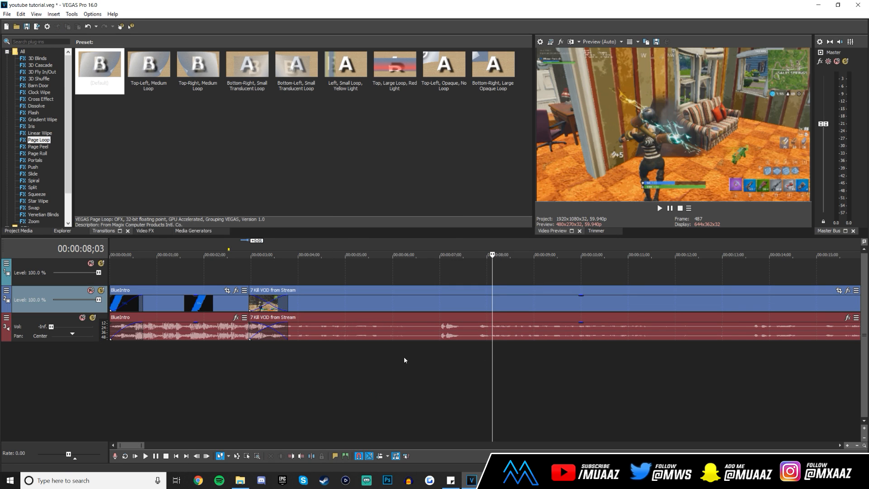
{"action": "scroll", "coordinate": [397, 341], "scroll_direction": "down", "scroll_amount": 2}
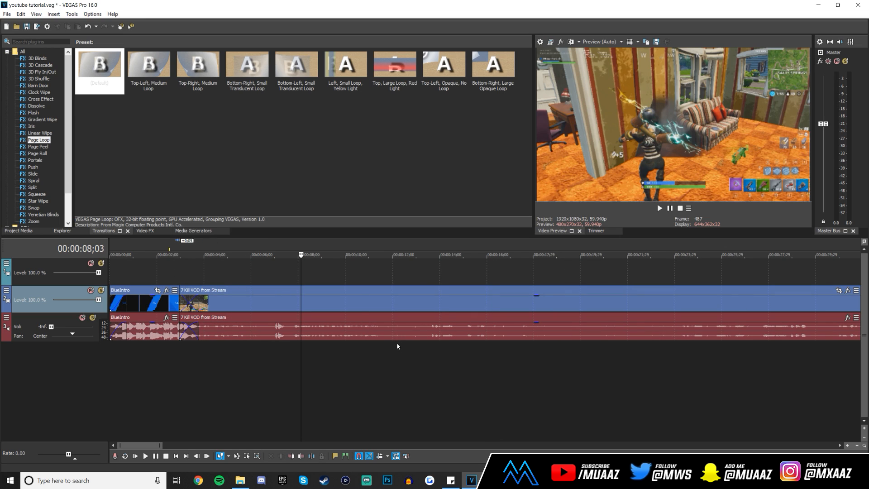
{"action": "scroll", "coordinate": [397, 344], "scroll_direction": "down", "scroll_amount": 1}
{"action": "left_click", "coordinate": [129, 306]}
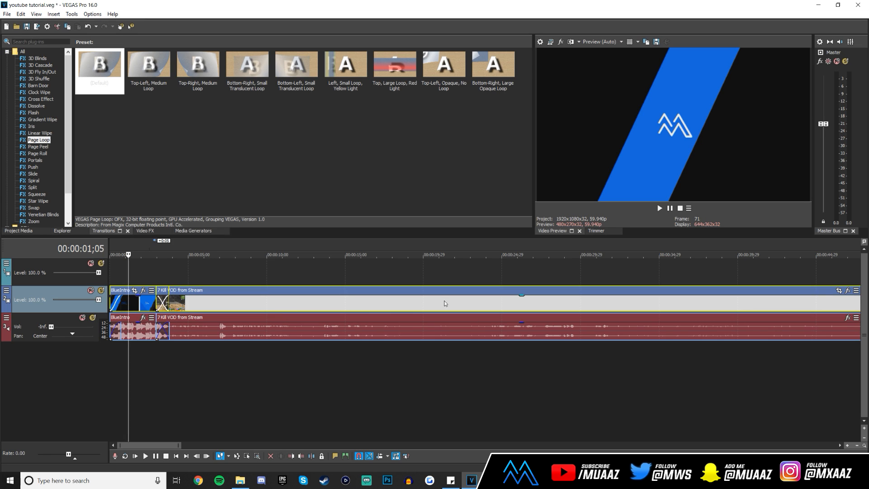
{"action": "right_click", "coordinate": [244, 301]}
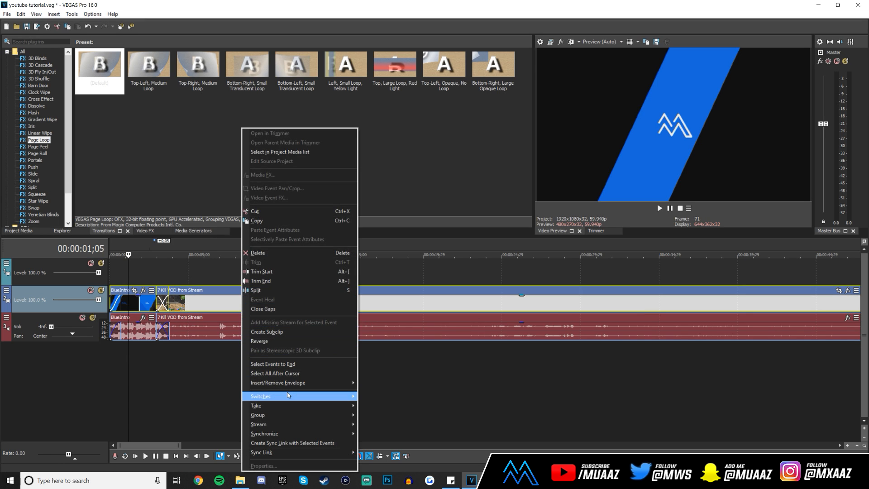
{"action": "mouse_move", "coordinate": [317, 396]}
{"action": "left_click", "coordinate": [484, 359]}
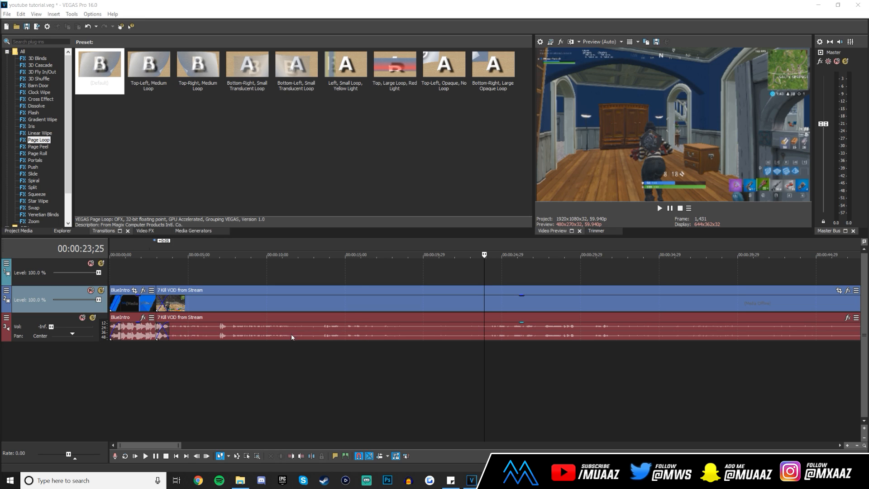
Clear the grouping of the 7 Kill VOD from Stream video and audio, and delete its audio event.
{"action": "left_click", "coordinate": [332, 334]}
{"action": "left_click", "coordinate": [560, 337]}
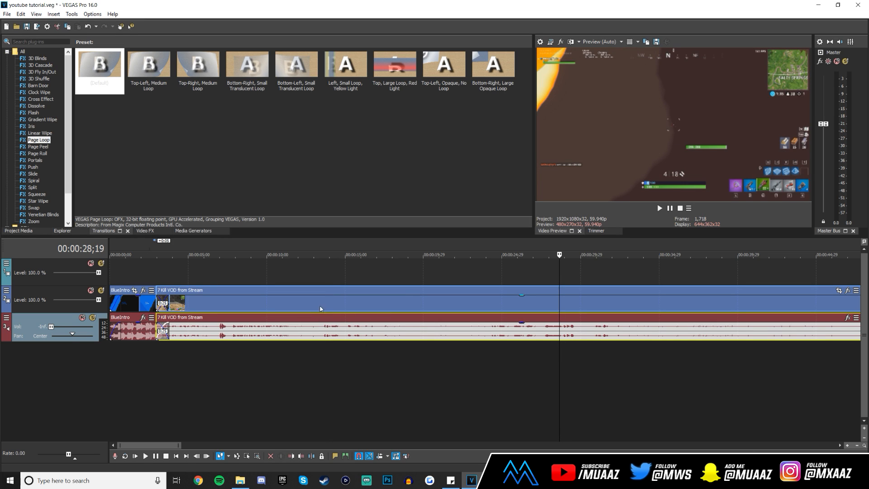
{"action": "left_click", "coordinate": [322, 300]}
{"action": "right_click", "coordinate": [349, 300]}
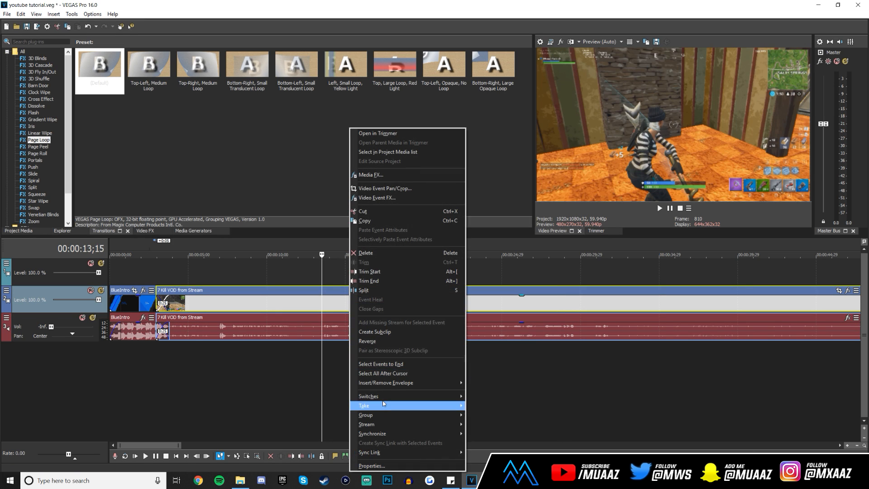
{"action": "mouse_move", "coordinate": [394, 414]}
{"action": "left_click", "coordinate": [506, 436]}
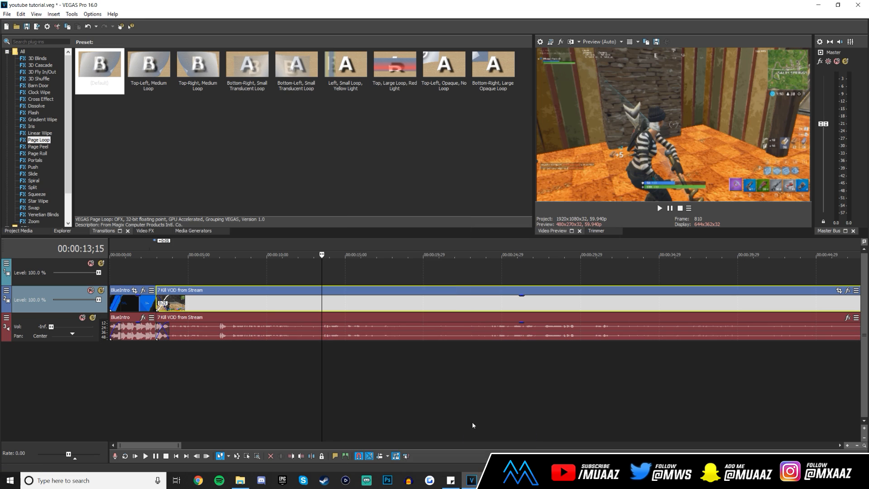
{"action": "left_click_drag", "start_coordinate": [349, 333], "coordinate": [423, 332]}
{"action": "key", "text": "Delete"}
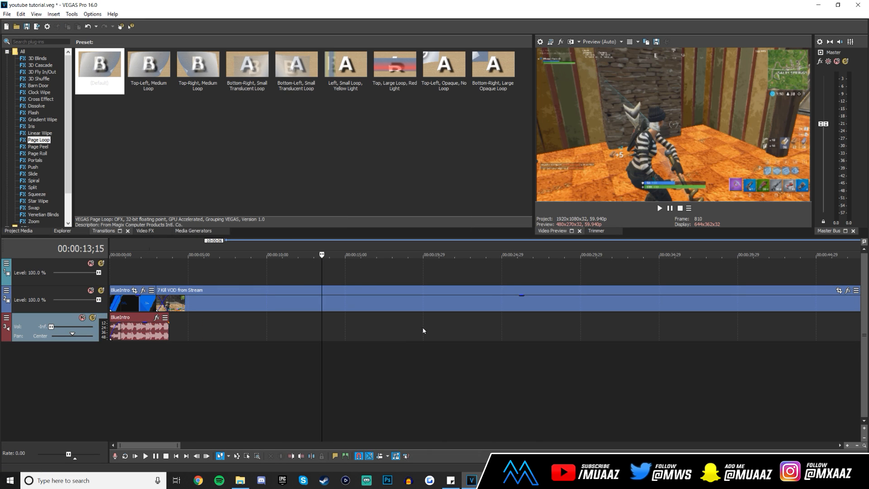
Ungroup the BlueIntro video from its audio and delete the BlueIntro audio event.
{"action": "left_click", "coordinate": [134, 327]}
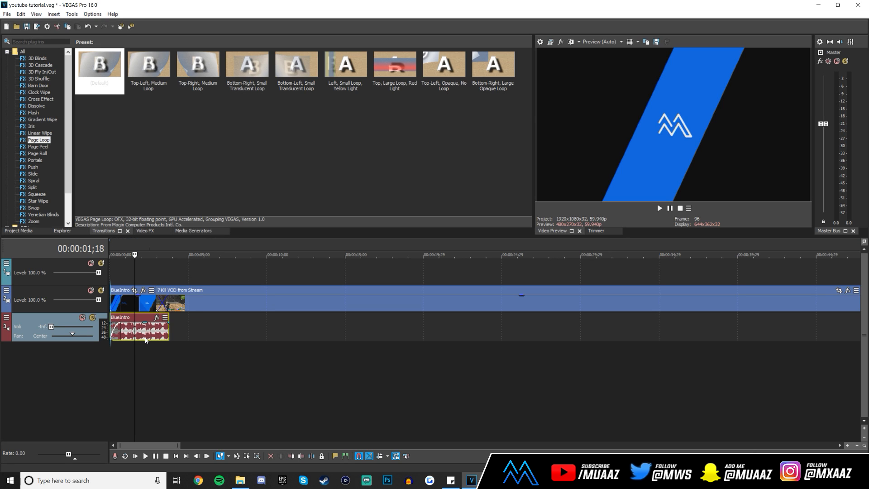
{"action": "right_click", "coordinate": [121, 304]}
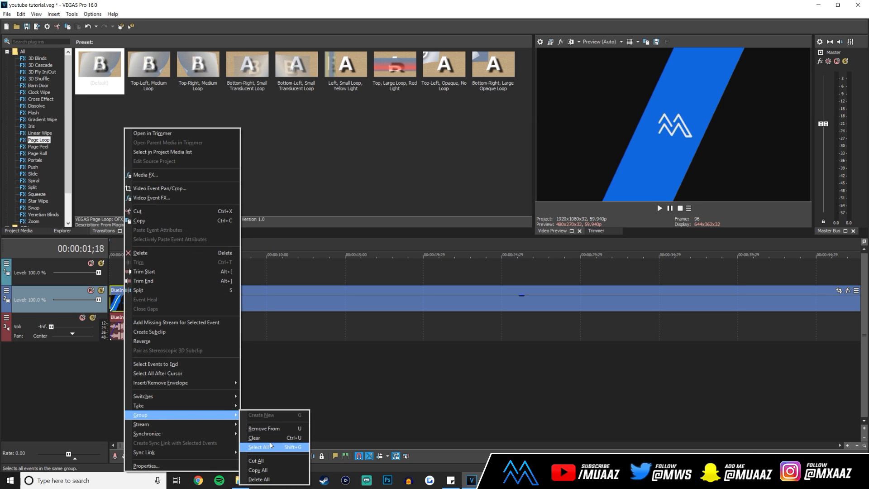
{"action": "left_click", "coordinate": [274, 388]}
{"action": "left_click", "coordinate": [146, 334]}
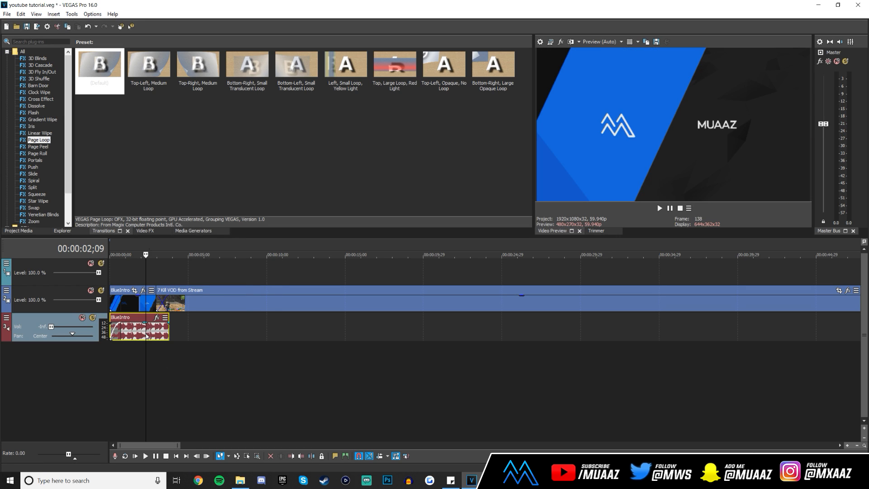
{"action": "key", "text": "Delete"}
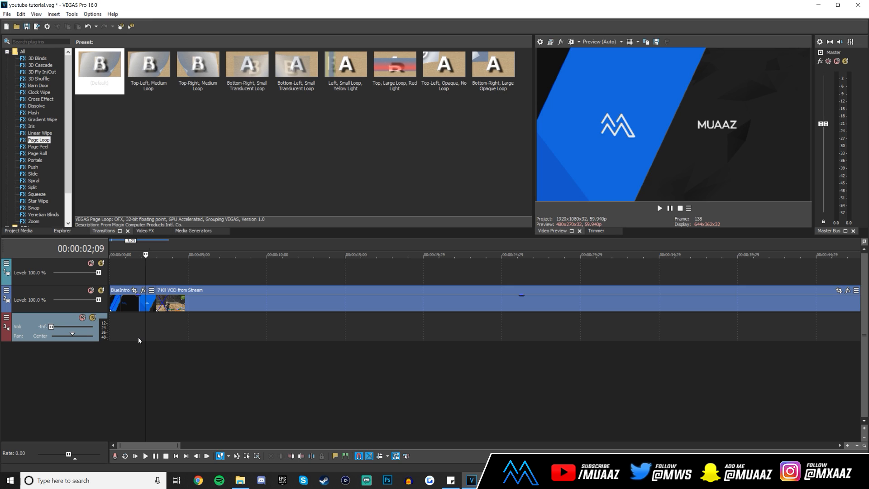
Trim the start of the 7 Kill VOD from Stream event at 1:23;19 and move it back to the end of BlueIntro.
{"action": "left_click", "coordinate": [132, 340]}
{"action": "left_click", "coordinate": [219, 334]}
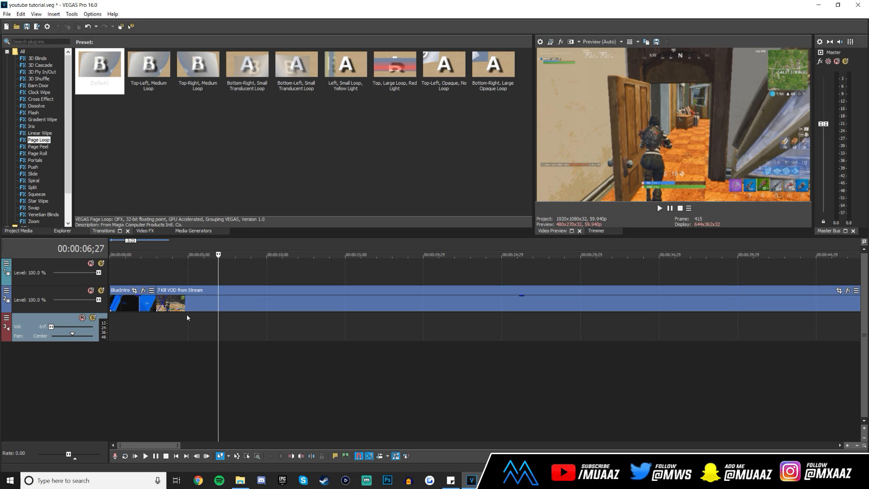
{"action": "left_click", "coordinate": [281, 330]}
{"action": "scroll", "coordinate": [283, 330], "scroll_direction": "down", "scroll_amount": 6}
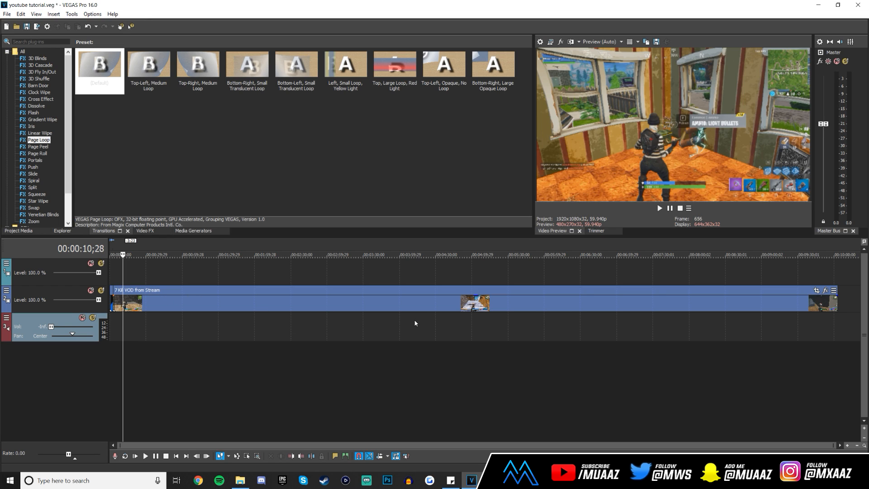
{"action": "left_click", "coordinate": [210, 300]}
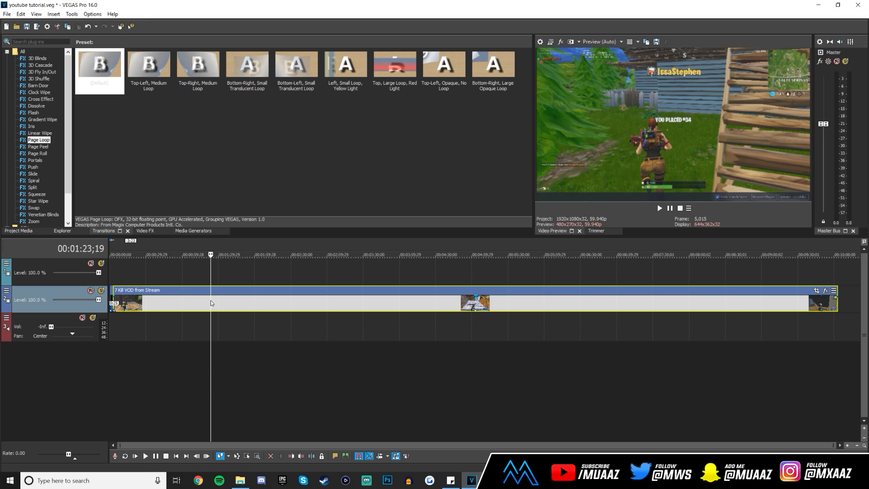
{"action": "right_click", "coordinate": [210, 300]}
{"action": "left_click", "coordinate": [231, 272]}
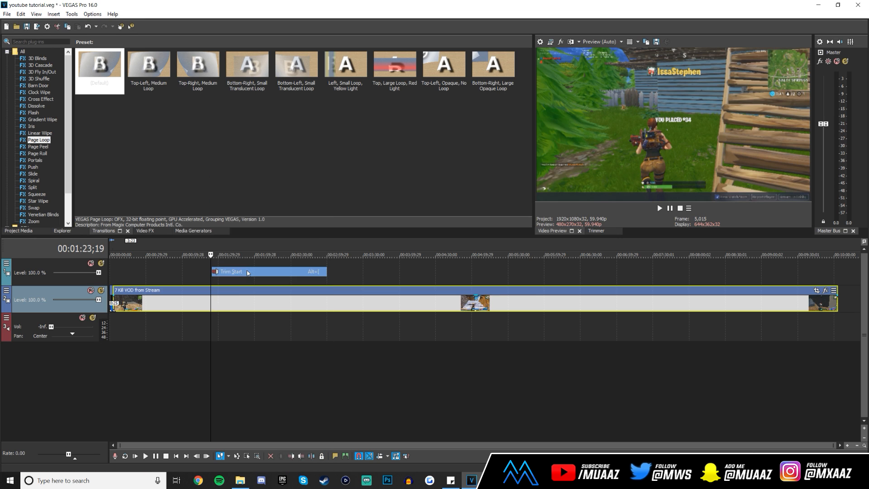
{"action": "left_click_drag", "start_coordinate": [267, 310], "coordinate": [173, 309]}
Trim the start of the 7 Kill VOD from Stream event again near its middle and move it against BlueIntro.
{"action": "left_click", "coordinate": [146, 327]}
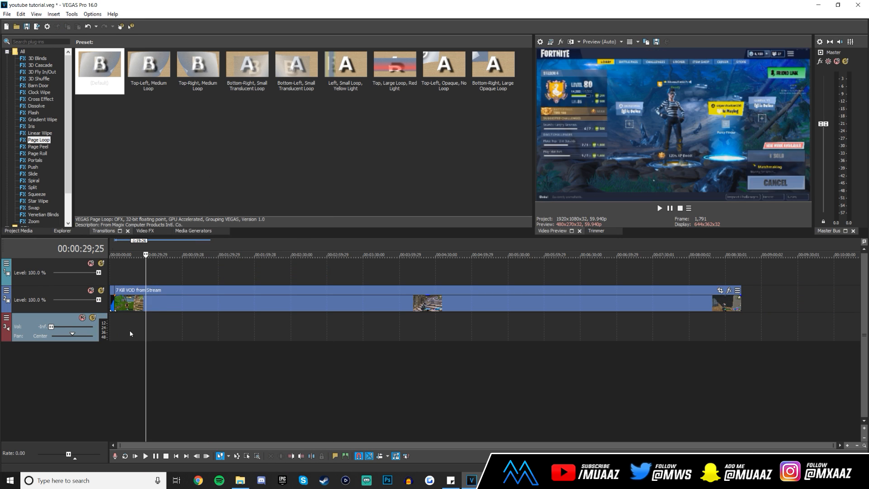
{"action": "left_click", "coordinate": [129, 330]}
{"action": "left_click", "coordinate": [156, 327]}
{"action": "left_click", "coordinate": [180, 329]}
{"action": "left_click", "coordinate": [244, 334]}
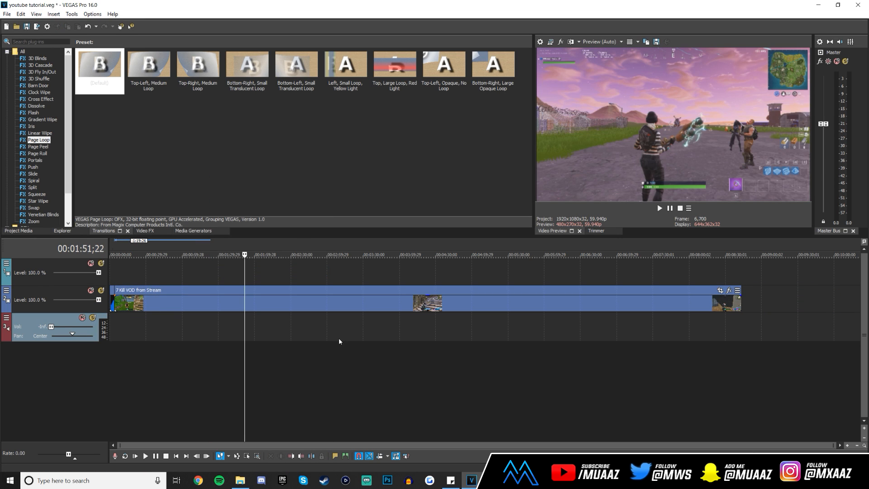
{"action": "left_click", "coordinate": [338, 338]}
{"action": "left_click", "coordinate": [411, 338]}
{"action": "right_click", "coordinate": [413, 302]}
{"action": "left_click", "coordinate": [441, 272]}
{"action": "left_click_drag", "start_coordinate": [434, 302], "coordinate": [136, 337]}
{"action": "left_click", "coordinate": [135, 337]}
Trim the end of the 7 Kill VOD from Stream event at 45;05.
{"action": "scroll", "coordinate": [144, 336], "scroll_direction": "up", "scroll_amount": 5}
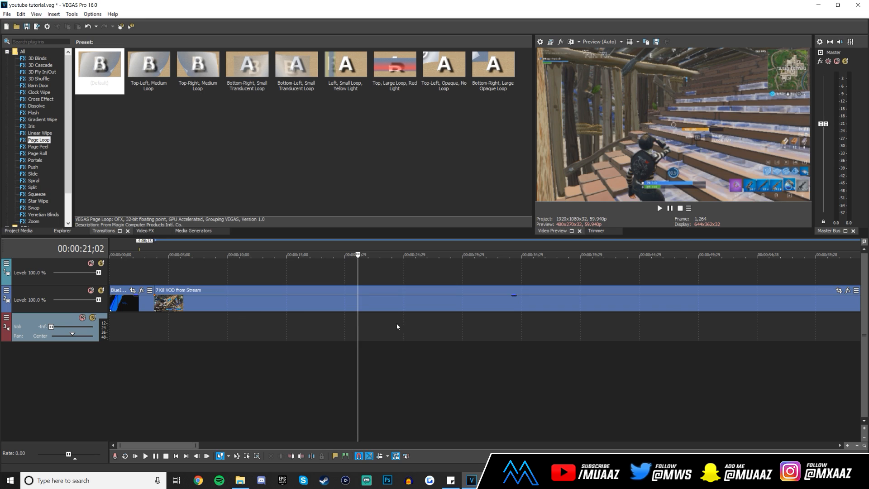
{"action": "left_click", "coordinate": [658, 304]}
{"action": "left_click", "coordinate": [642, 274]}
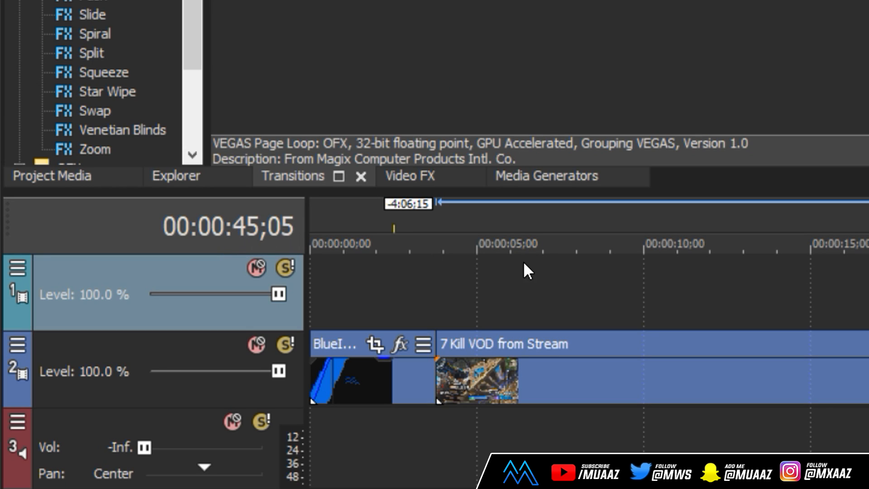
{"action": "left_click", "coordinate": [440, 387]}
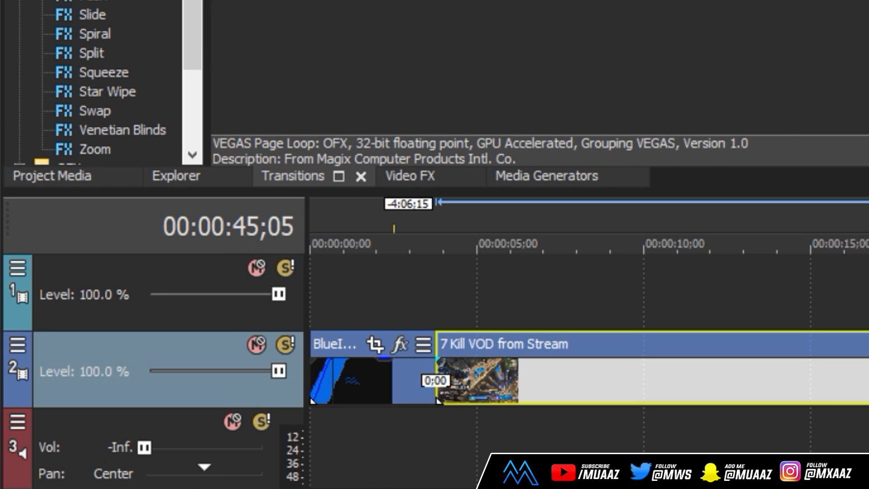
{"action": "right_click", "coordinate": [647, 297]}
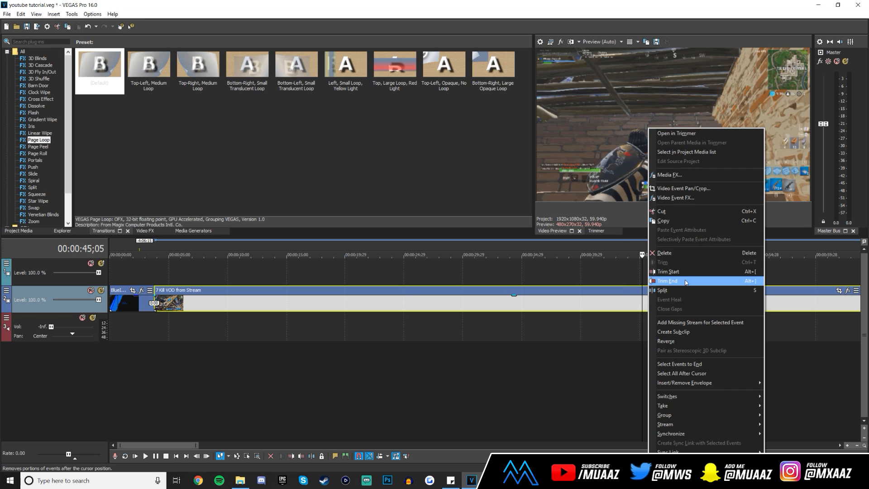
{"action": "left_click", "coordinate": [686, 280]}
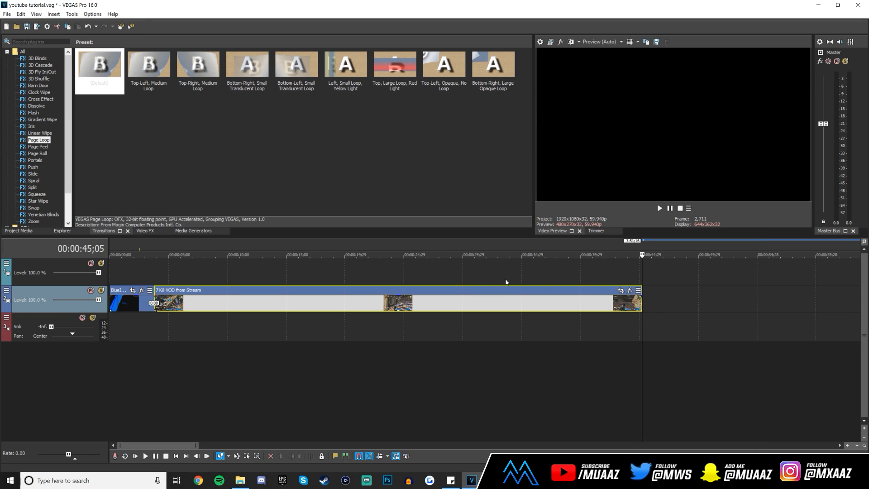
Mark the time range covering BlueIntro and the trimmed gameplay clip, and check frames within it.
{"action": "left_click_drag", "start_coordinate": [116, 349], "coordinate": [642, 336]}
{"action": "left_click", "coordinate": [477, 354]}
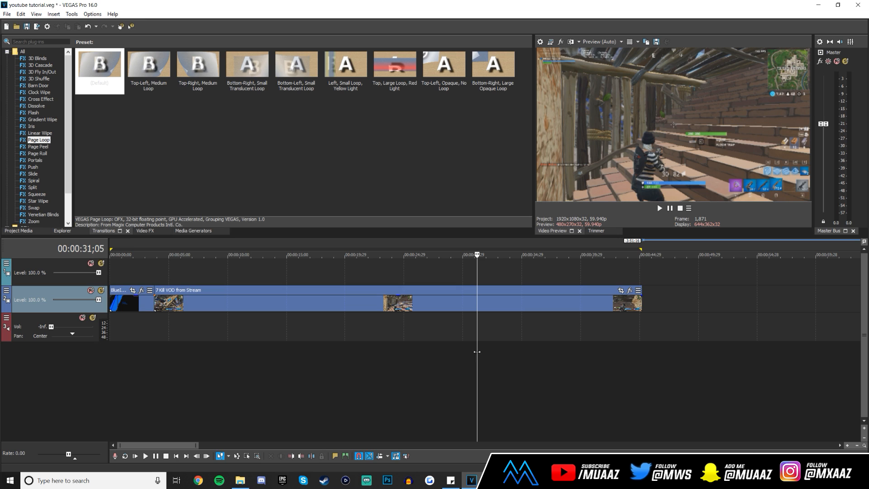
{"action": "left_click", "coordinate": [171, 321]}
{"action": "scroll", "coordinate": [171, 322], "scroll_direction": "up", "scroll_amount": 5}
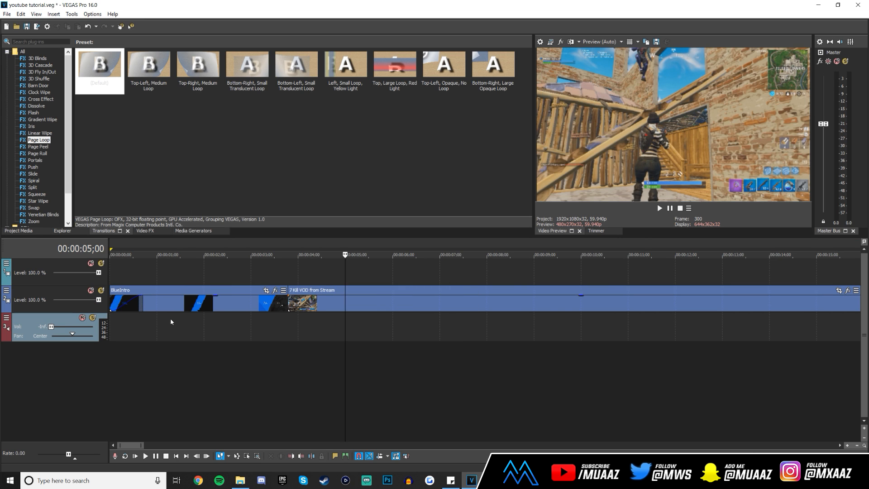
Overlap the 7 Kill VOD from Stream event with the end of BlueIntro by 1:00 and add a fade-out at its end.
{"action": "left_click_drag", "start_coordinate": [390, 306], "coordinate": [342, 309]}
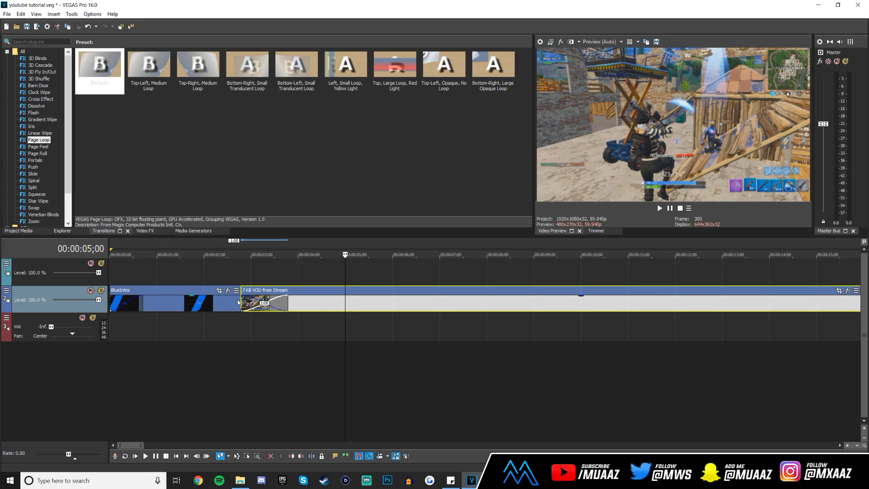
{"action": "scroll", "coordinate": [178, 317], "scroll_direction": "down", "scroll_amount": 5}
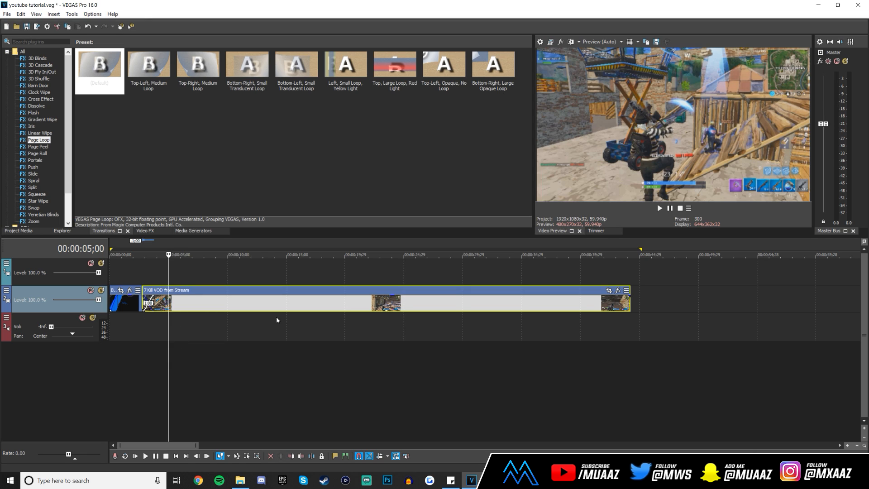
{"action": "left_click_drag", "start_coordinate": [629, 295], "coordinate": [590, 298]}
{"action": "left_click", "coordinate": [599, 334]}
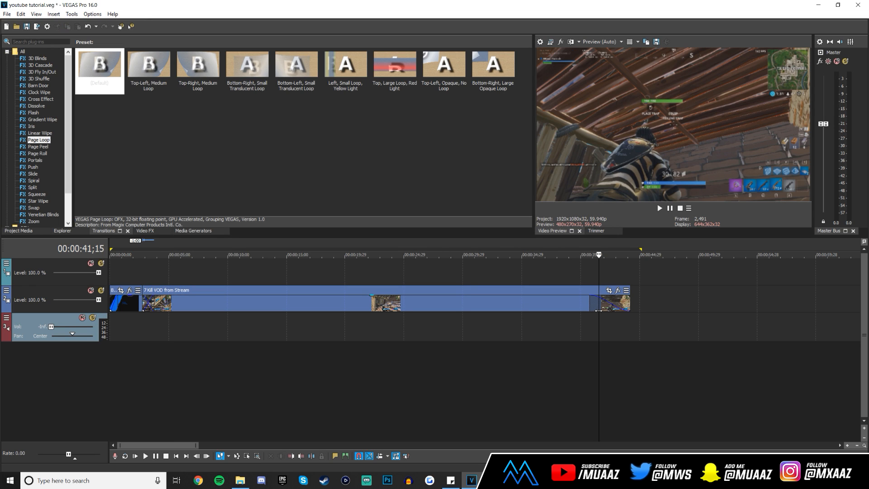
Insert a new video track above the gameplay clips and delete the old empty video track at the top of the timeline.
{"action": "key", "text": "alt+Tab"}
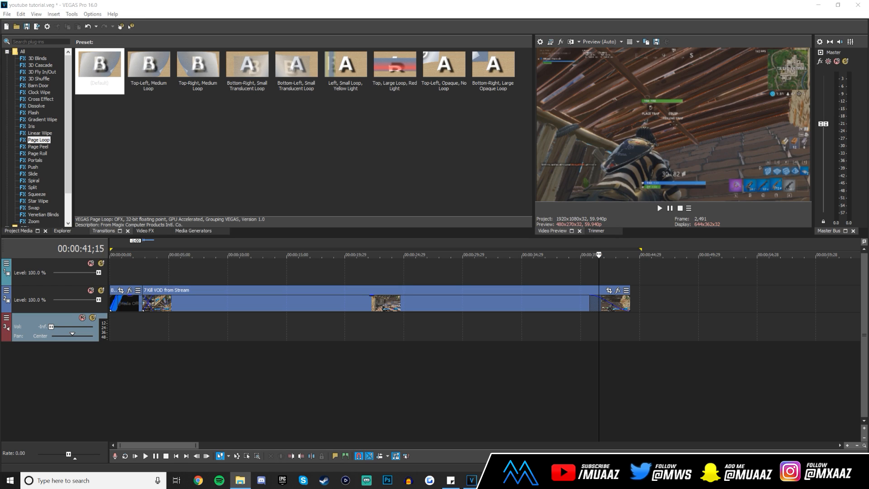
{"action": "left_click", "coordinate": [668, 297]}
{"action": "right_click", "coordinate": [667, 298]}
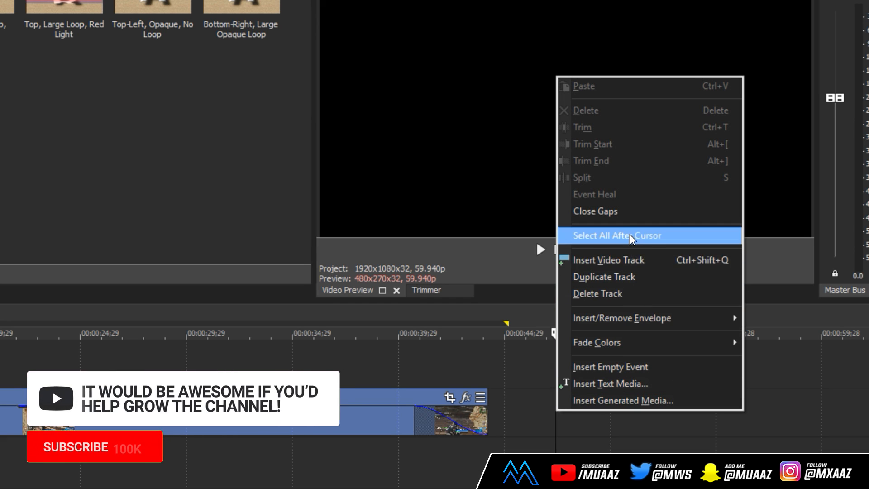
{"action": "left_click", "coordinate": [632, 260]}
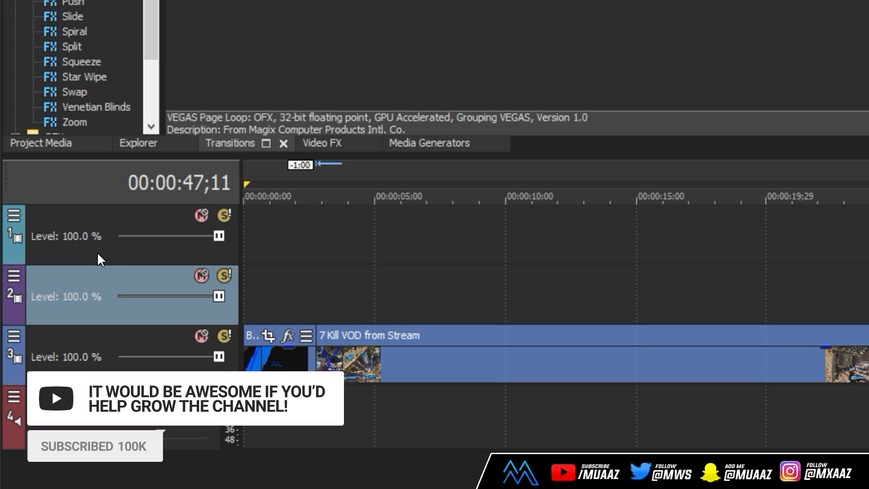
{"action": "right_click", "coordinate": [98, 250]}
{"action": "left_click", "coordinate": [162, 335]}
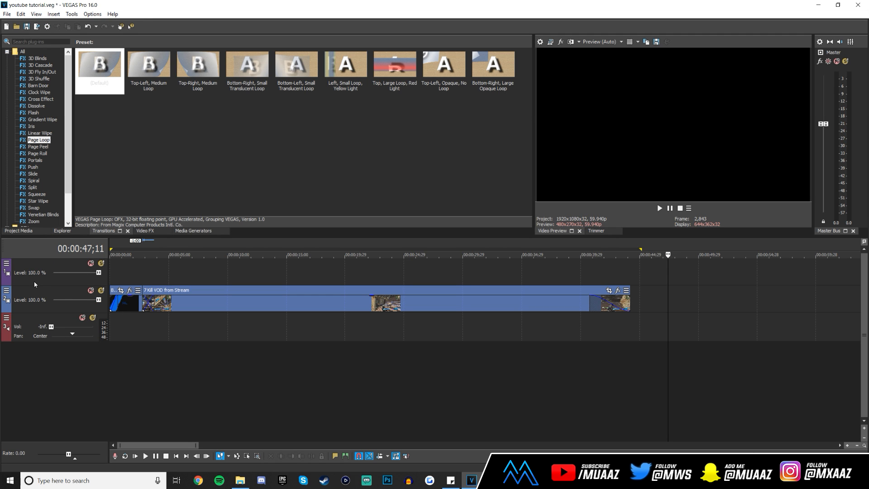
Move the clip track above the empty video track, check frames of its clips, and move it back below.
{"action": "left_click", "coordinate": [62, 287]}
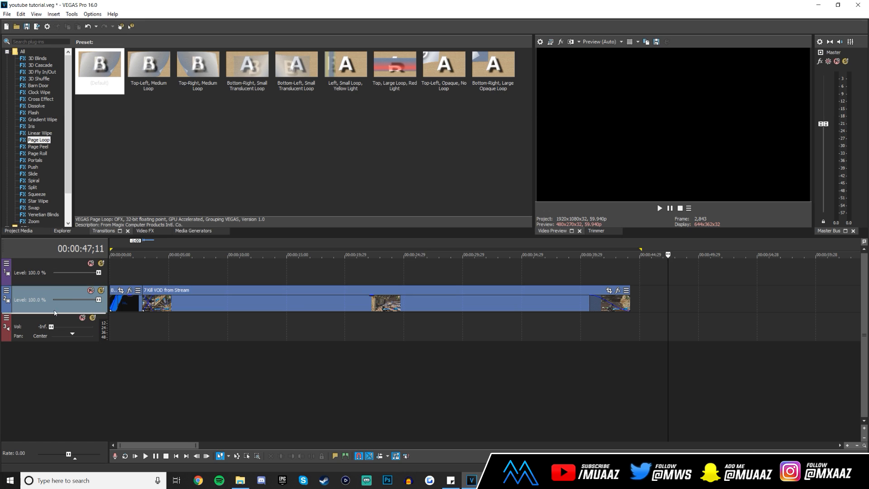
{"action": "left_click_drag", "start_coordinate": [43, 274], "coordinate": [44, 254]}
{"action": "left_click", "coordinate": [173, 303]}
{"action": "left_click", "coordinate": [123, 302]}
{"action": "left_click", "coordinate": [334, 299]}
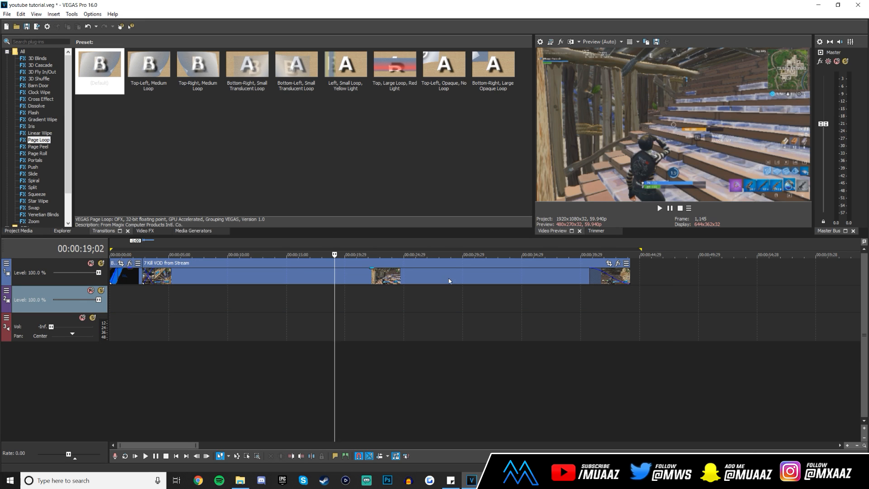
{"action": "left_click", "coordinate": [424, 272]}
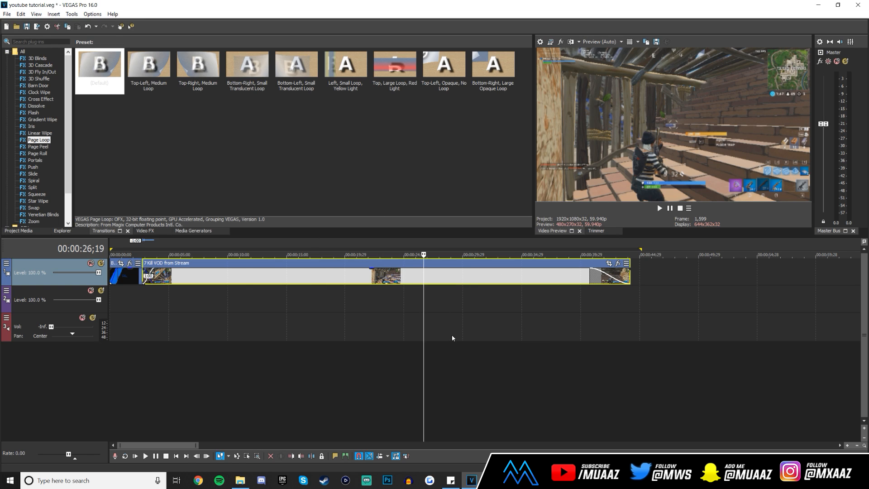
{"action": "left_click_drag", "start_coordinate": [31, 262], "coordinate": [31, 309]}
Place the mLogoWhiteStroke PNG from the Graphic Design folder on the empty upper video track at 7;09.
{"action": "left_click", "coordinate": [196, 271]}
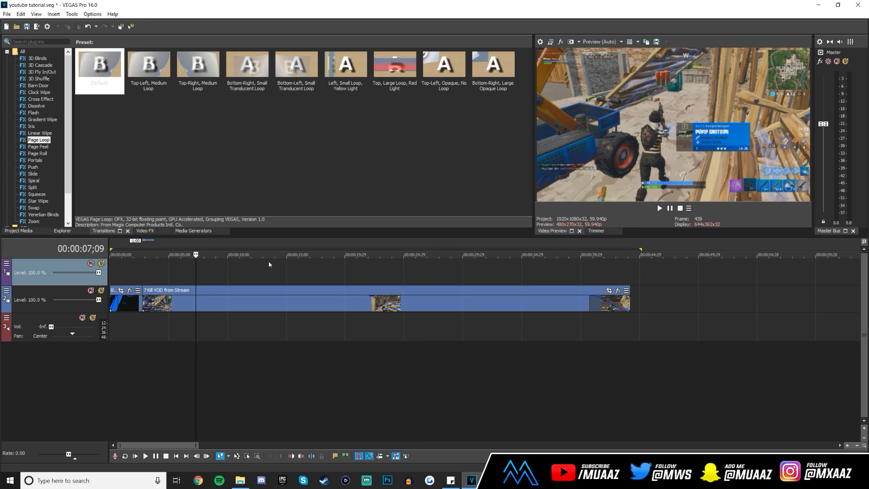
{"action": "left_click", "coordinate": [240, 480]}
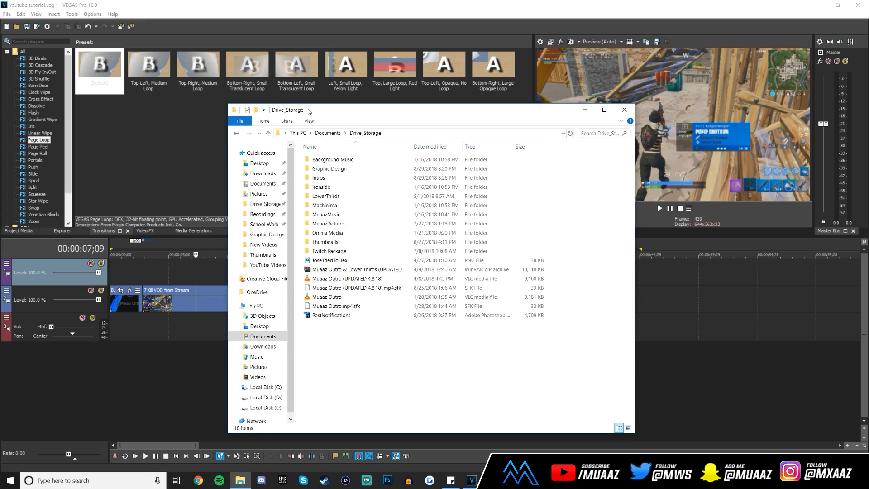
{"action": "left_click_drag", "start_coordinate": [311, 112], "coordinate": [295, 68]}
{"action": "double_click", "coordinate": [337, 128]}
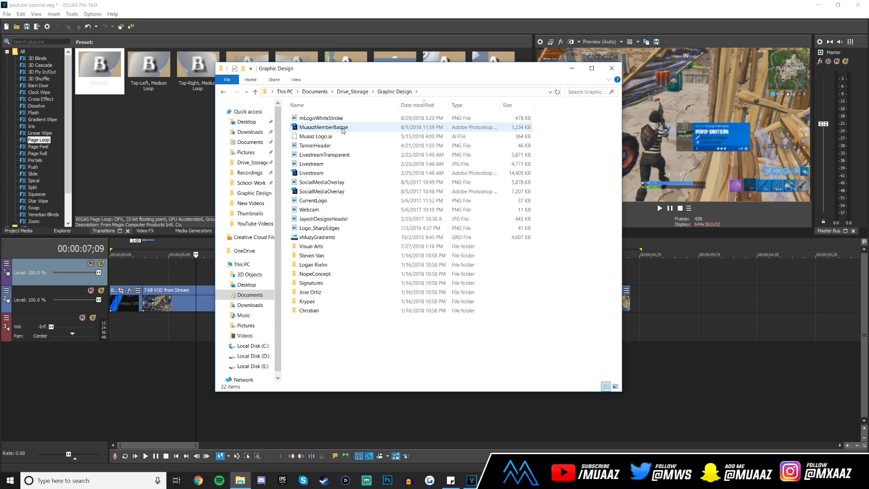
{"action": "left_click", "coordinate": [361, 120]}
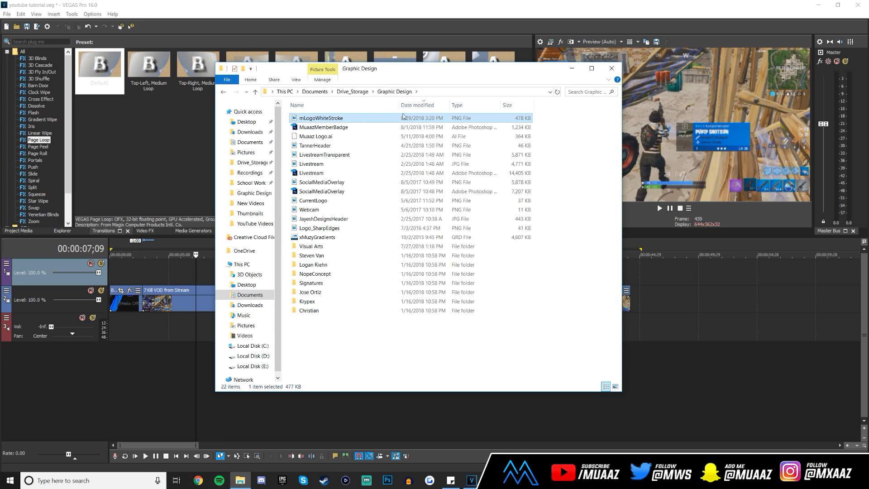
{"action": "left_click_drag", "start_coordinate": [428, 73], "coordinate": [712, 136]}
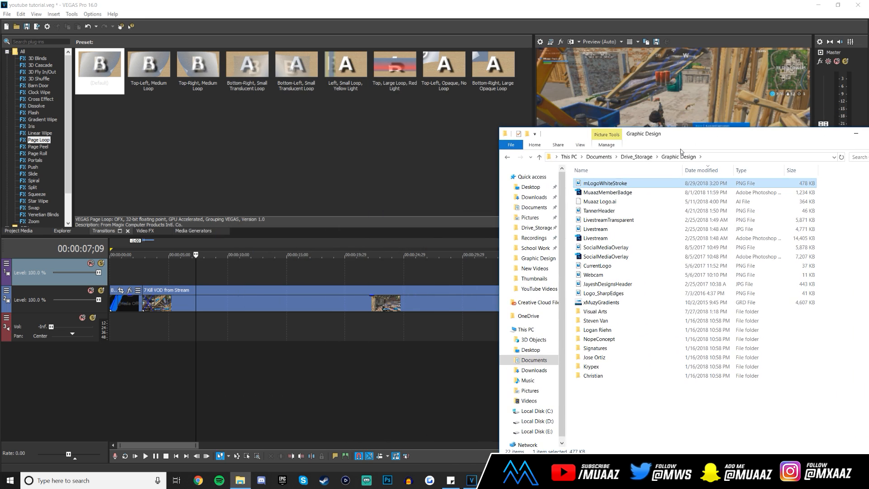
{"action": "left_click_drag", "start_coordinate": [610, 183], "coordinate": [170, 273]}
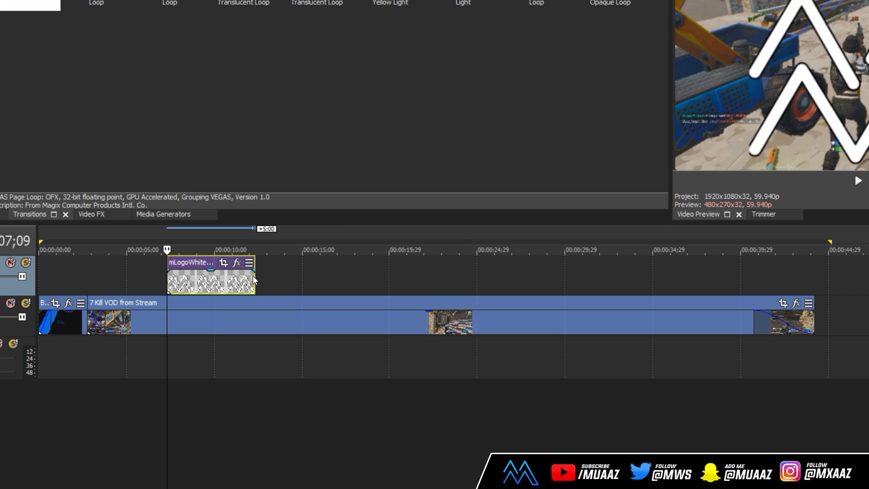
Extend the mLogoWhiteStroke event to the gameplay clip's end and start it where the BlueIntro crossfade ends, at 3;23.
{"action": "left_click", "coordinate": [210, 283]}
{"action": "left_click_drag", "start_coordinate": [254, 279], "coordinate": [814, 281]}
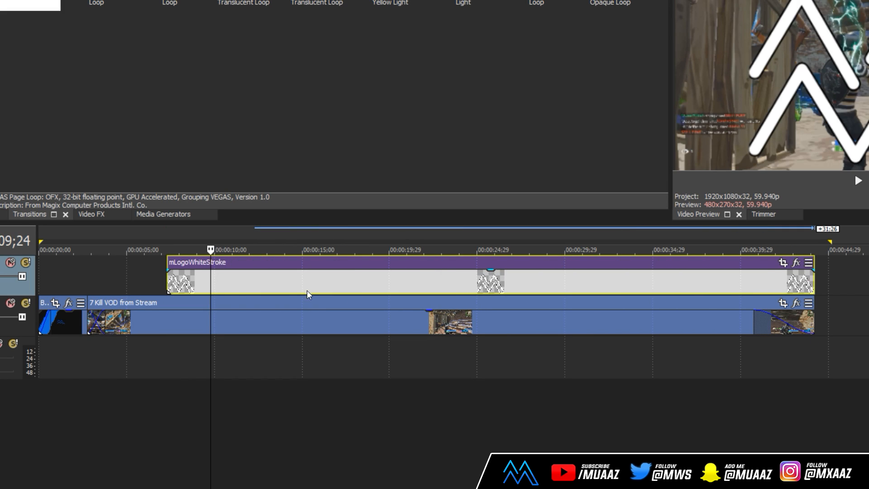
{"action": "left_click_drag", "start_coordinate": [167, 281], "coordinate": [105, 283]}
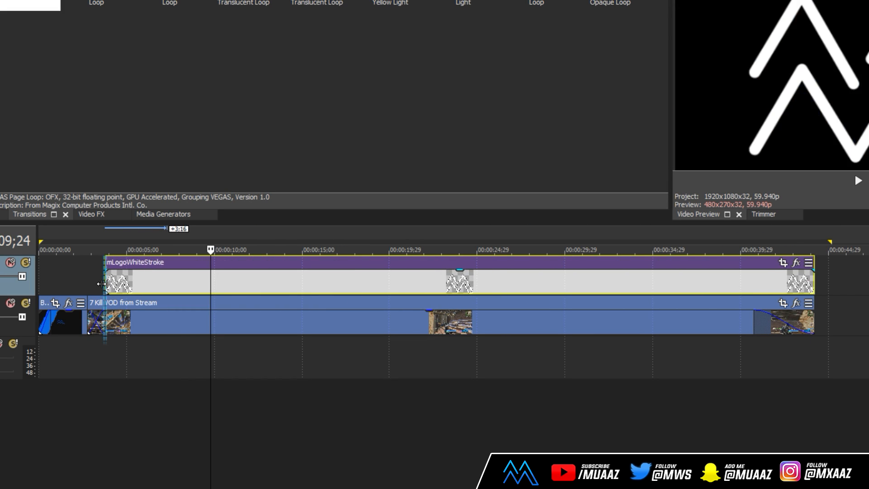
{"action": "left_click", "coordinate": [105, 363]}
{"action": "scroll", "coordinate": [124, 355], "scroll_direction": "up", "scroll_amount": 5}
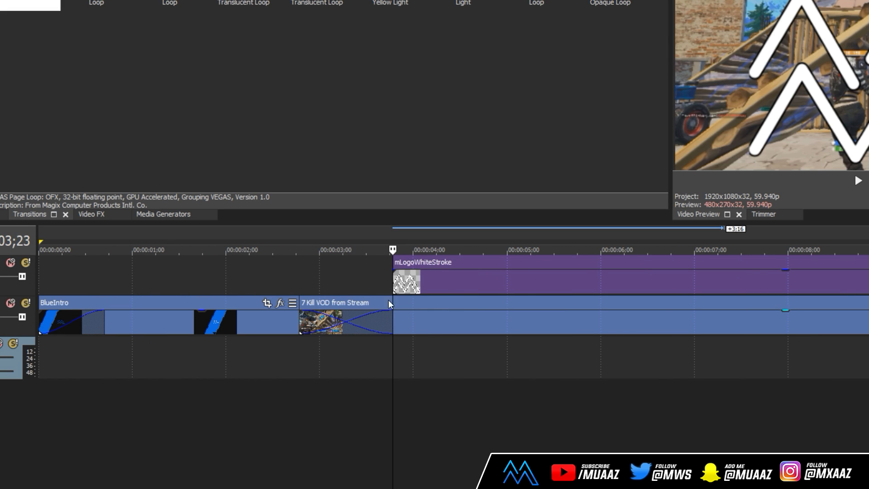
{"action": "scroll", "coordinate": [344, 308], "scroll_direction": "down", "scroll_amount": 3}
{"action": "left_click", "coordinate": [193, 352]}
{"action": "left_click", "coordinate": [217, 349]}
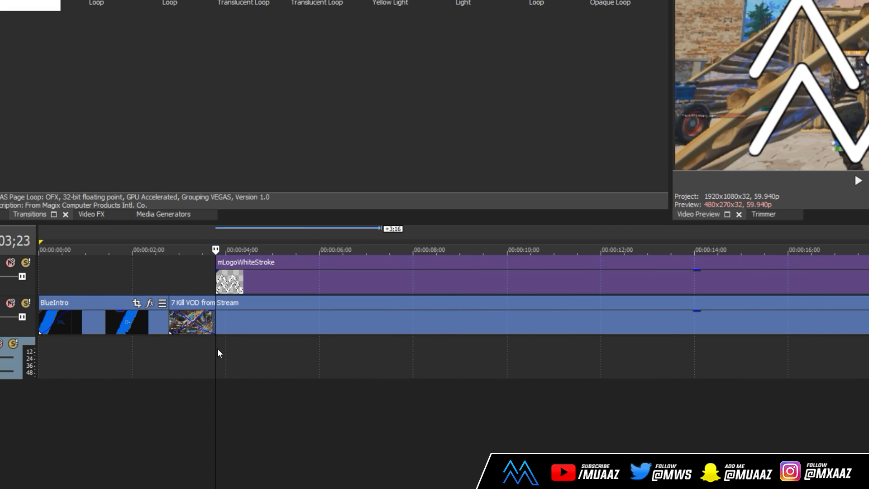
{"action": "left_click", "coordinate": [277, 364]}
{"action": "scroll", "coordinate": [381, 351], "scroll_direction": "down", "scroll_amount": 4}
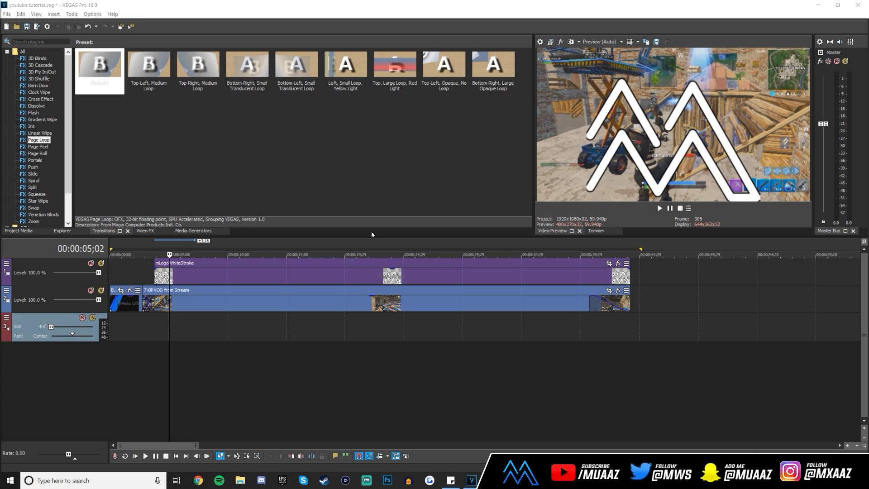
Open Event Pan/Crop for the mLogoWhiteStroke event, then enlarge and reposition its window.
{"action": "left_click", "coordinate": [439, 275]}
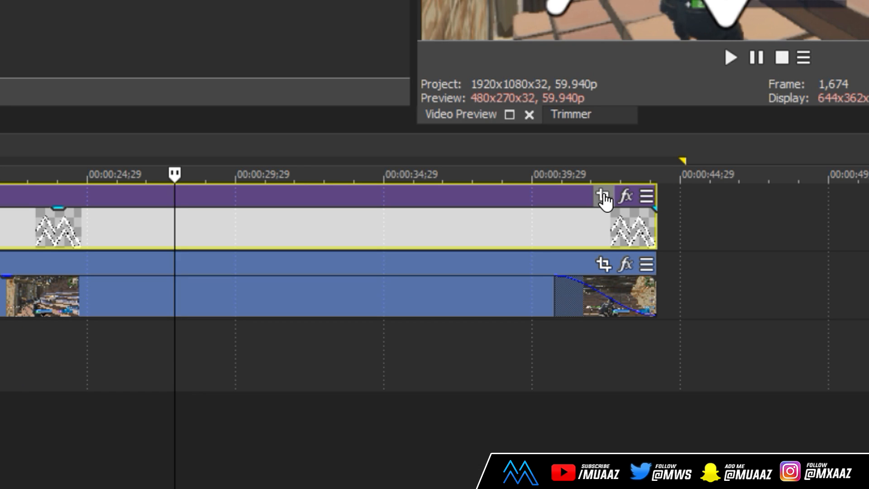
{"action": "left_click", "coordinate": [246, 230]}
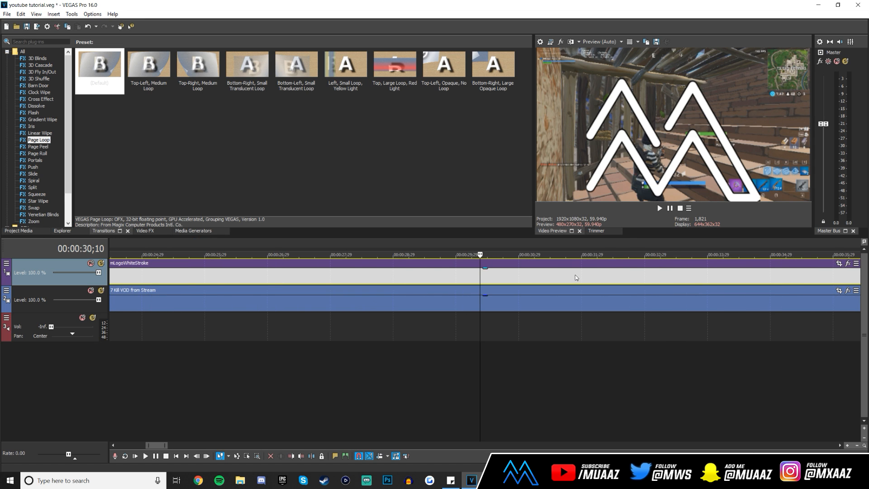
{"action": "left_click_drag", "start_coordinate": [156, 445], "coordinate": [173, 447]}
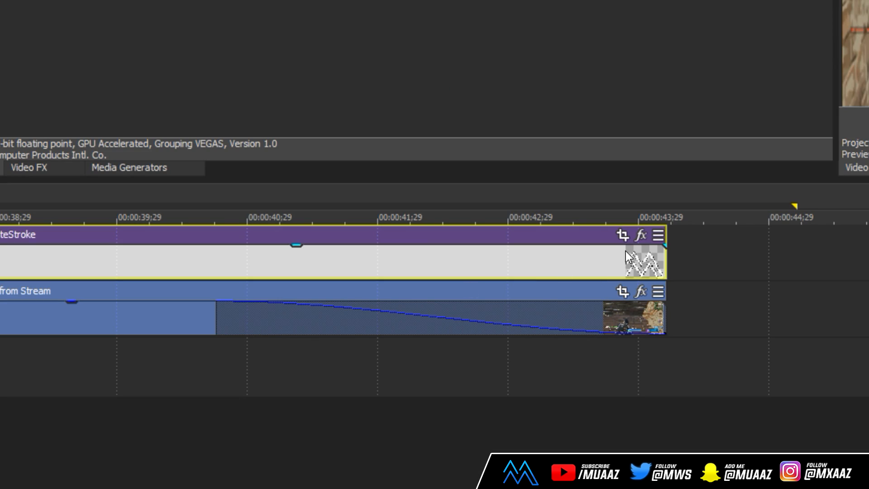
{"action": "left_click", "coordinate": [621, 235]}
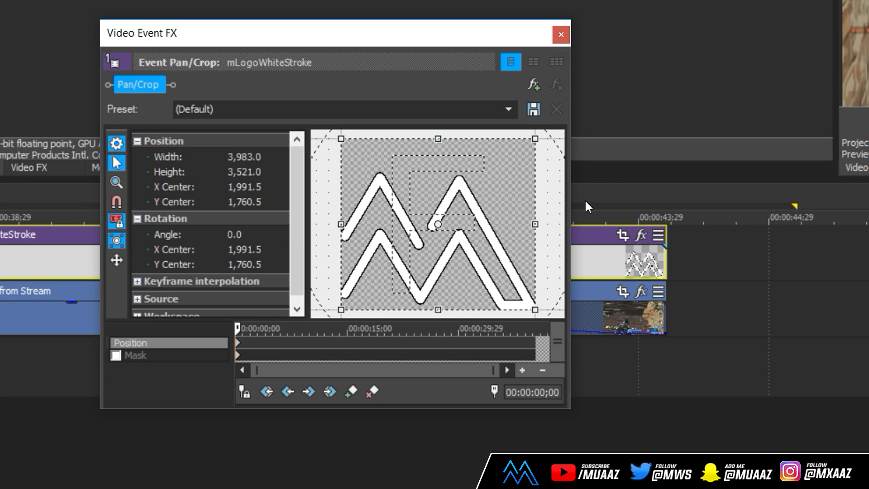
{"action": "left_click_drag", "start_coordinate": [487, 412], "coordinate": [673, 443]}
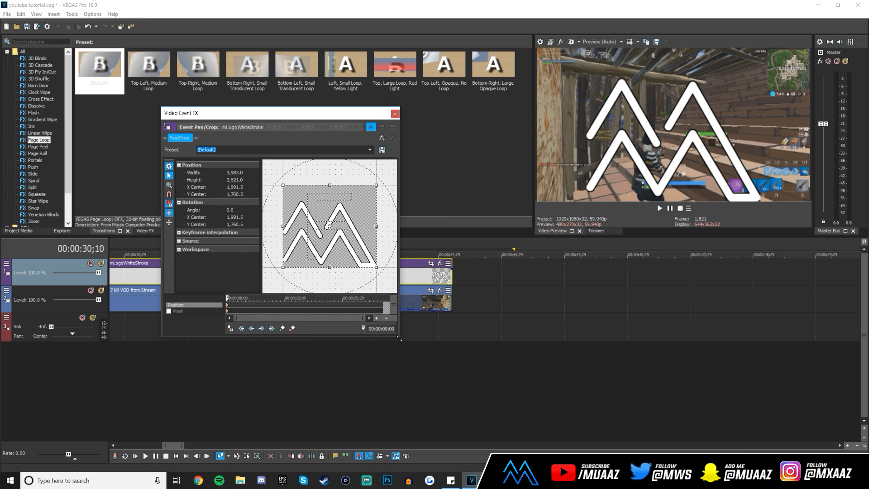
{"action": "left_click_drag", "start_coordinate": [477, 115], "coordinate": [332, 110]}
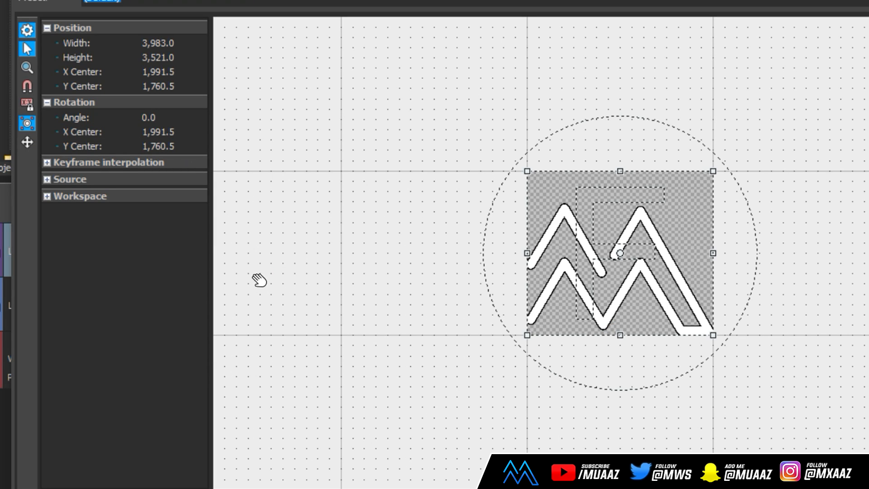
Set the logo's pan/crop frame to a width of 1920 and a height of 1080.
{"action": "left_click", "coordinate": [162, 44]}
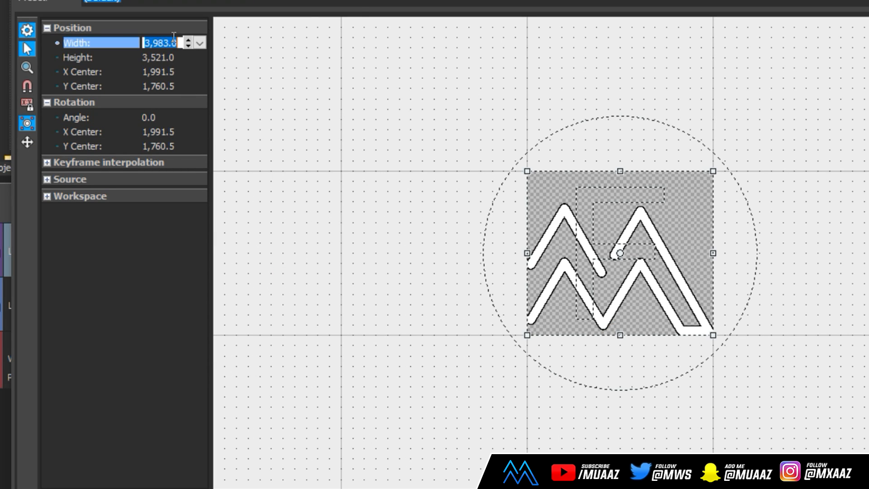
{"action": "type", "text": "1920"}
{"action": "left_click", "coordinate": [161, 57]}
{"action": "type", "text": "1080"}
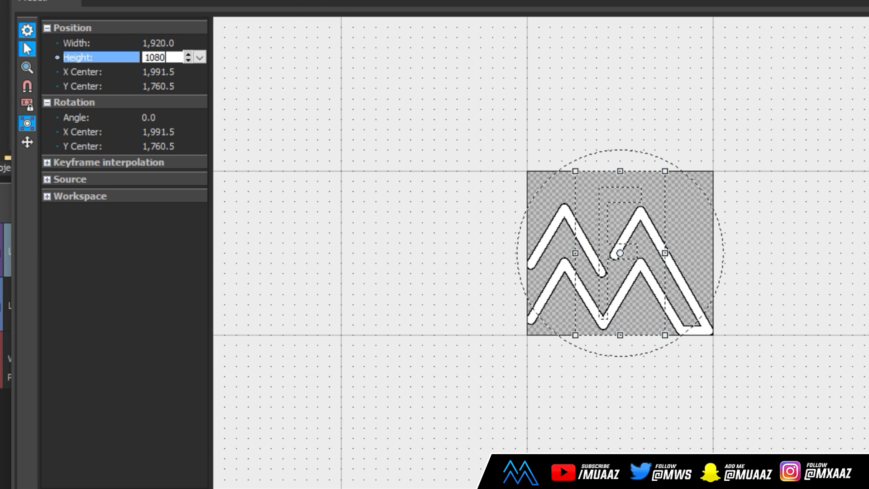
{"action": "key", "text": "Return"}
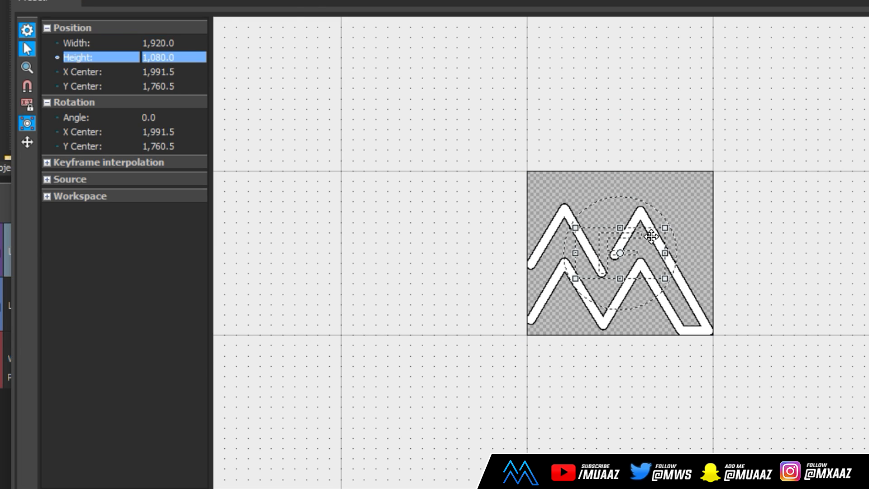
Turn on Lock Aspect Ratio and enlarge the logo's pan/crop frame around its center to about 7,966 by 4,481.
{"action": "scroll", "coordinate": [649, 254], "scroll_direction": "up", "scroll_amount": 3}
{"action": "scroll", "coordinate": [649, 254], "scroll_direction": "up", "scroll_amount": 2}
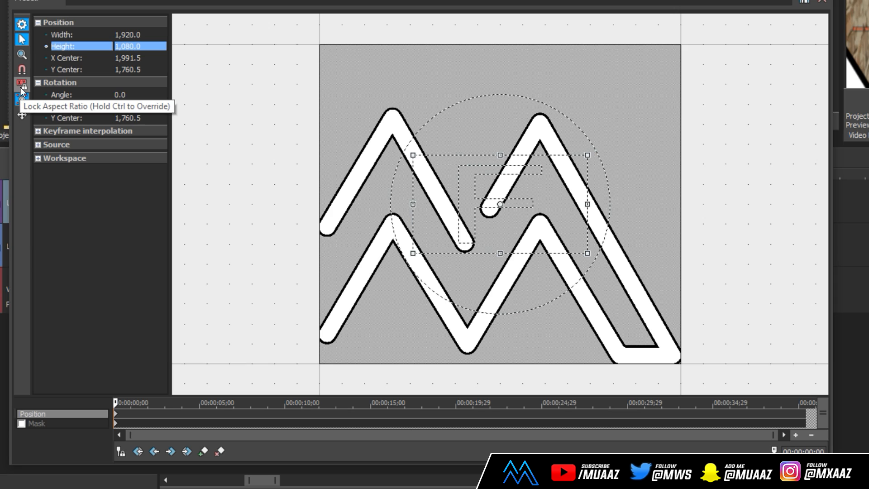
{"action": "left_click", "coordinate": [20, 87]}
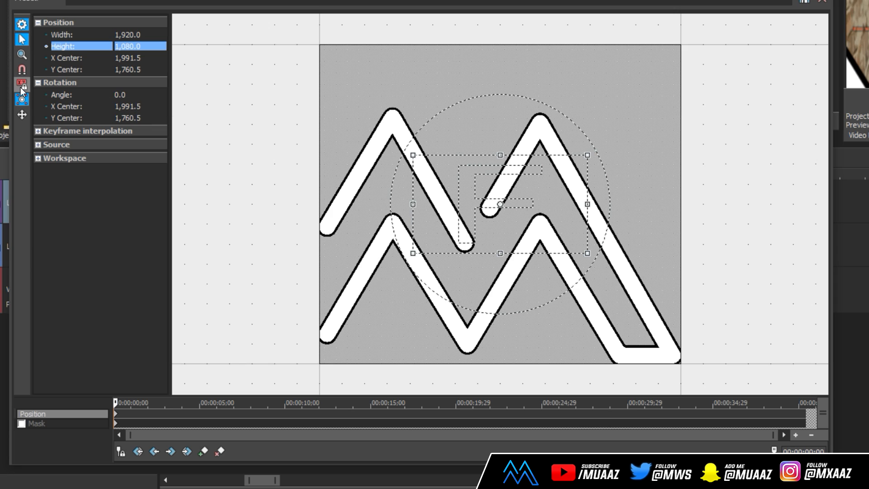
{"action": "scroll", "coordinate": [536, 254], "scroll_direction": "down", "scroll_amount": 3}
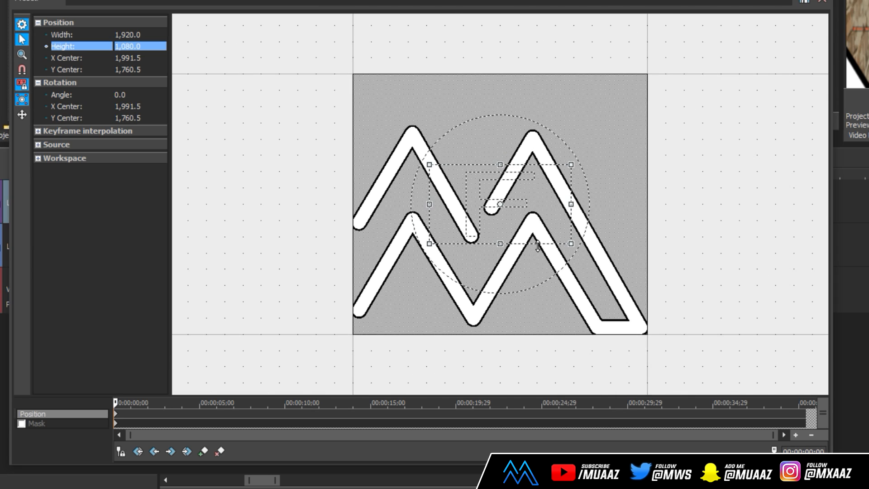
{"action": "left_click_drag", "start_coordinate": [561, 239], "coordinate": [753, 374]}
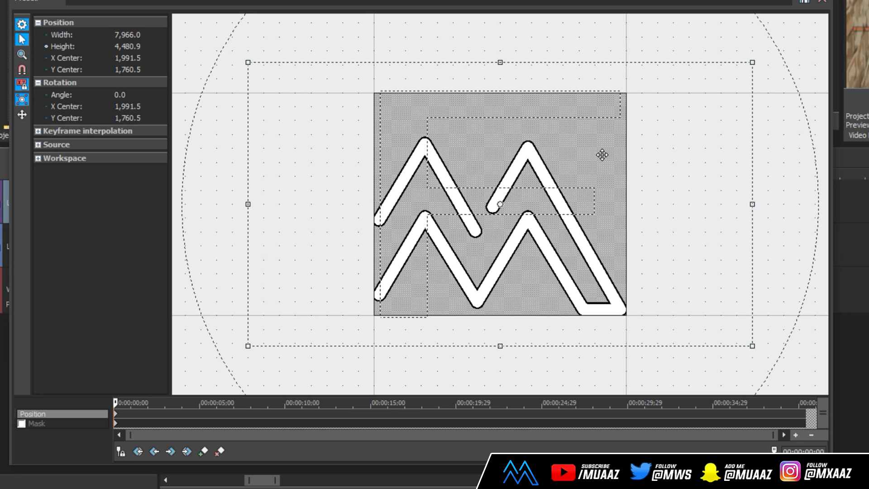
Enlarge the pan/crop frame further, place the small logo in the video's lower-left corner, and close Event Pan/Crop.
{"action": "scroll", "coordinate": [538, 223], "scroll_direction": "down", "scroll_amount": 4}
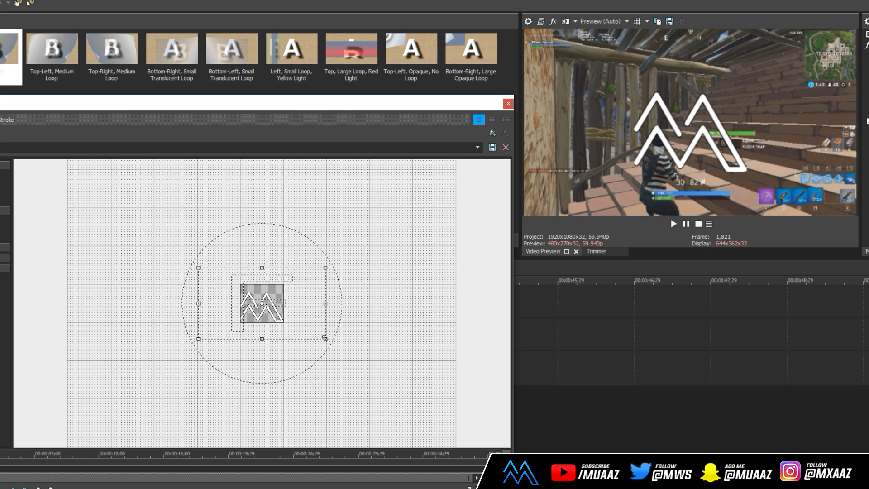
{"action": "left_click_drag", "start_coordinate": [326, 338], "coordinate": [427, 392]}
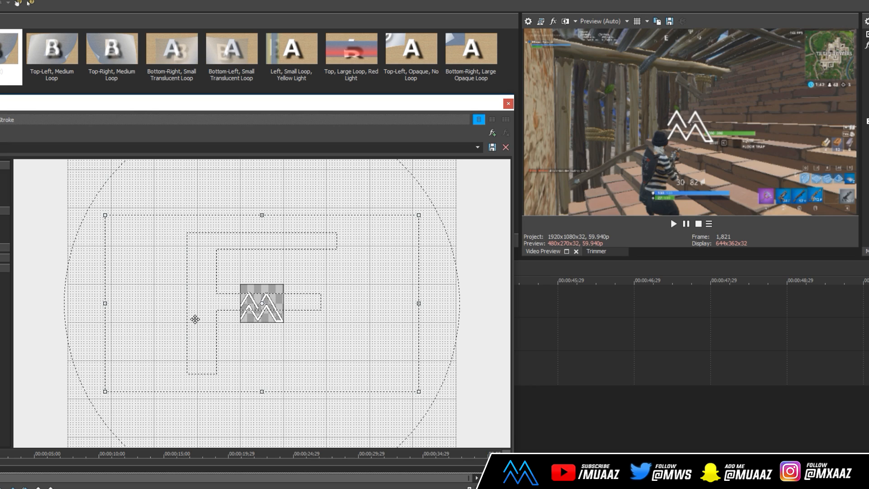
{"action": "left_click_drag", "start_coordinate": [267, 266], "coordinate": [384, 210]}
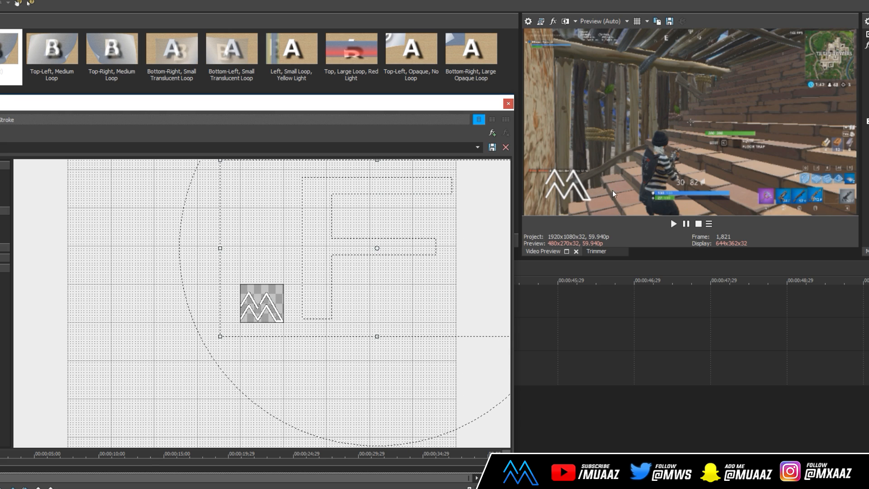
{"action": "mouse_move", "coordinate": [433, 302]}
{"action": "left_mouse_down"}
{"action": "mouse_move", "coordinate": [440, 408]}
{"action": "mouse_move", "coordinate": [188, 417]}
{"action": "mouse_move", "coordinate": [189, 305]}
{"action": "mouse_move", "coordinate": [447, 293]}
{"action": "left_mouse_up"}
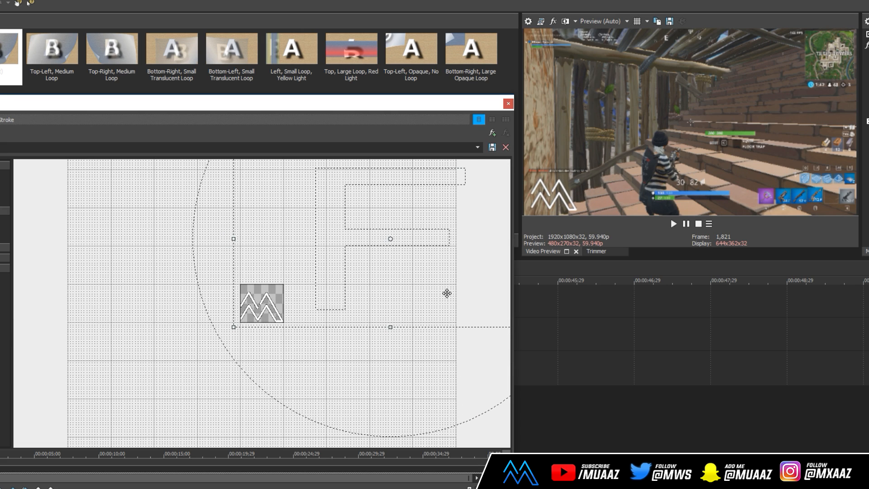
{"action": "left_click_drag", "start_coordinate": [456, 103], "coordinate": [406, 129]}
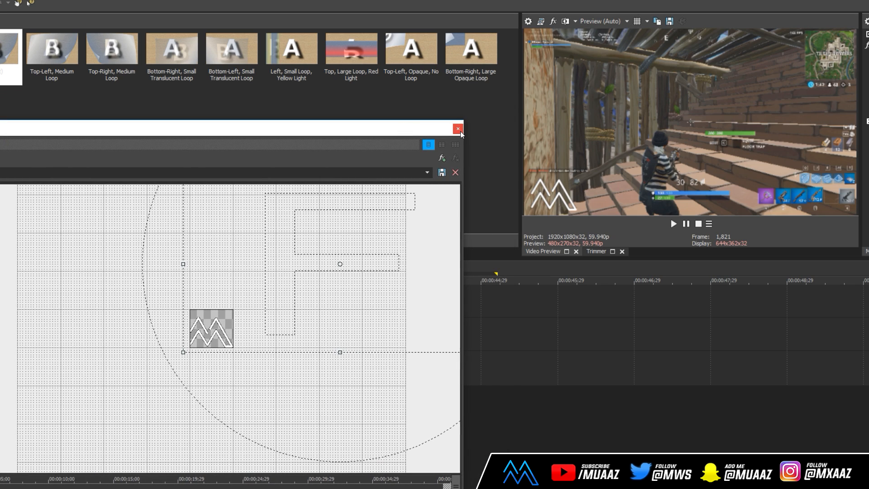
{"action": "left_click", "coordinate": [460, 131]}
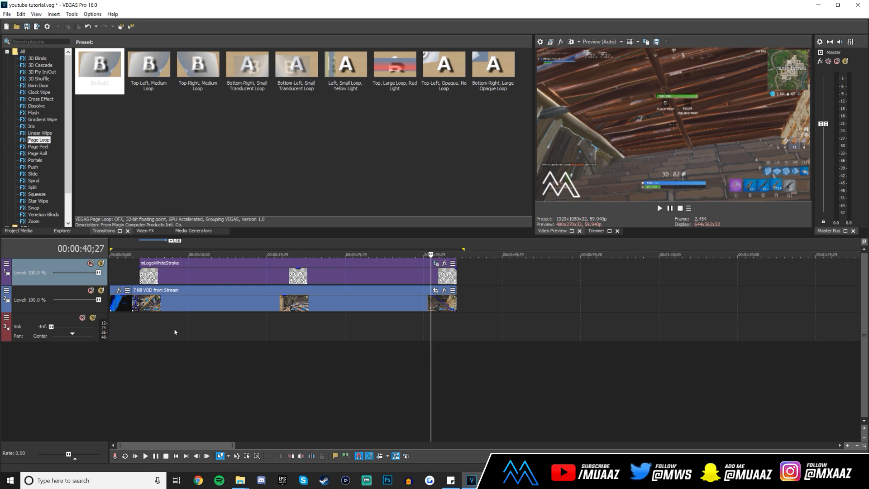
Raise the existing audio track's volume to 0.1 dB and insert another audio track above it.
{"action": "left_click_drag", "start_coordinate": [51, 327], "coordinate": [78, 327]}
{"action": "left_click", "coordinate": [171, 329]}
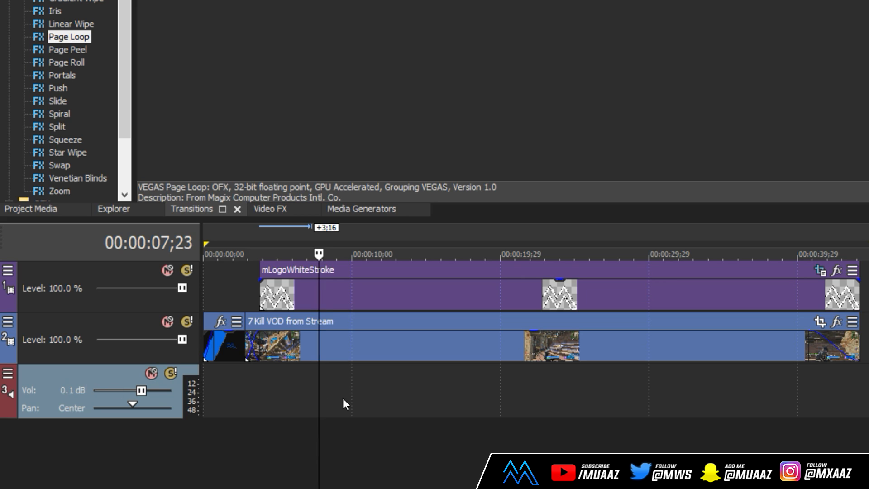
{"action": "right_click", "coordinate": [343, 398]}
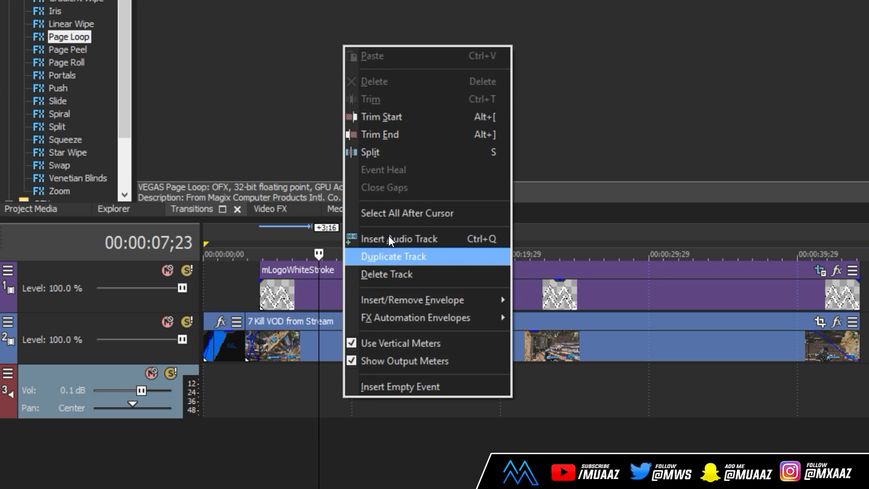
{"action": "left_click", "coordinate": [441, 237]}
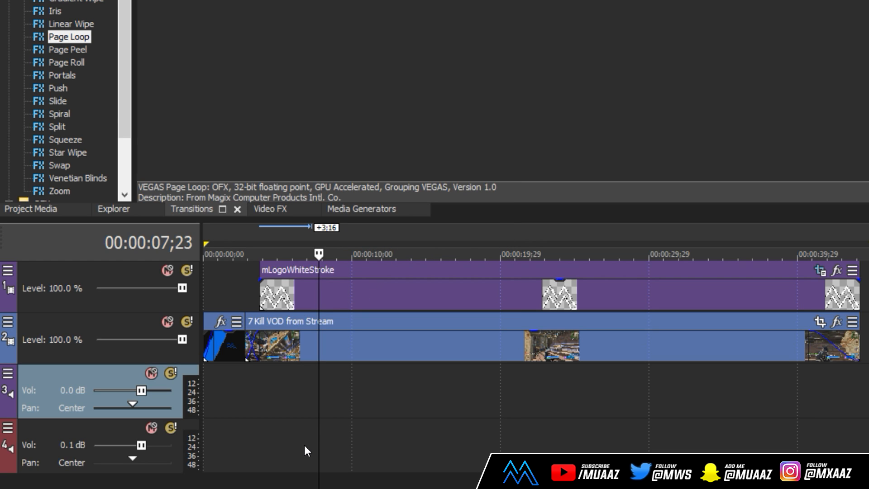
Delete the original audio track below the newly inserted one.
{"action": "right_click", "coordinate": [57, 424]}
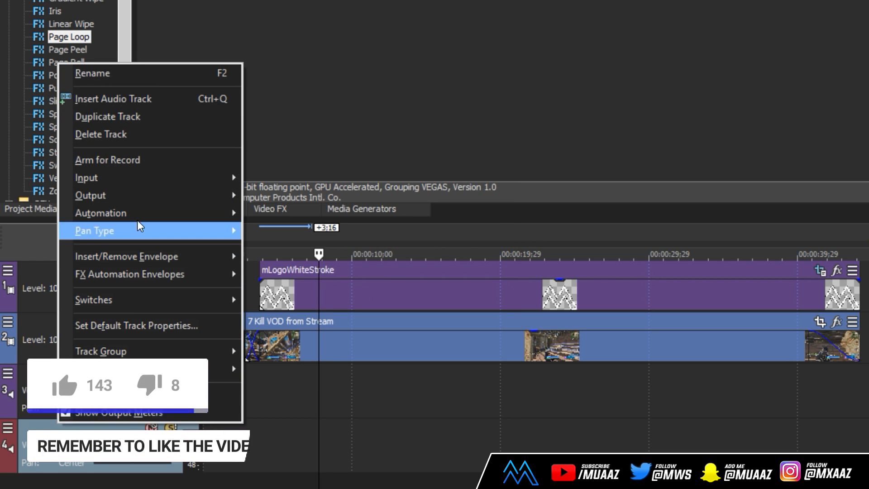
{"action": "left_click", "coordinate": [136, 134]}
{"action": "left_click", "coordinate": [222, 400]}
{"action": "left_click", "coordinate": [558, 413]}
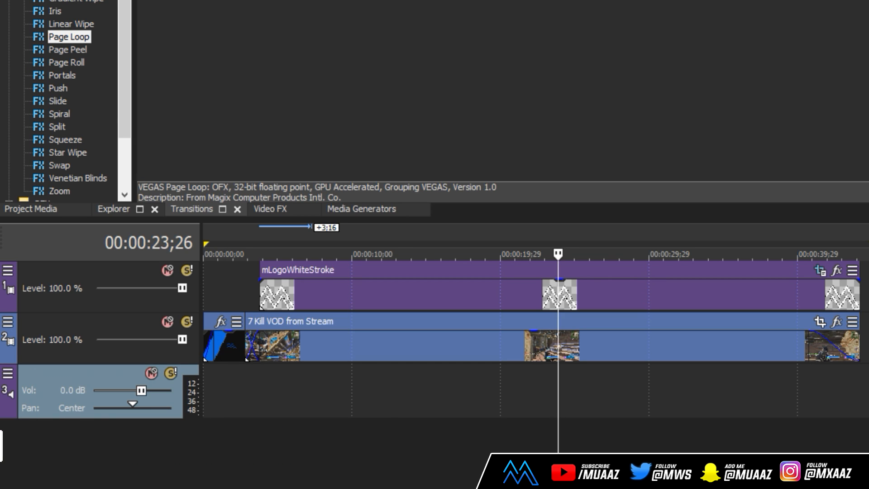
{"action": "left_click_drag", "start_coordinate": [798, 420], "coordinate": [626, 419]}
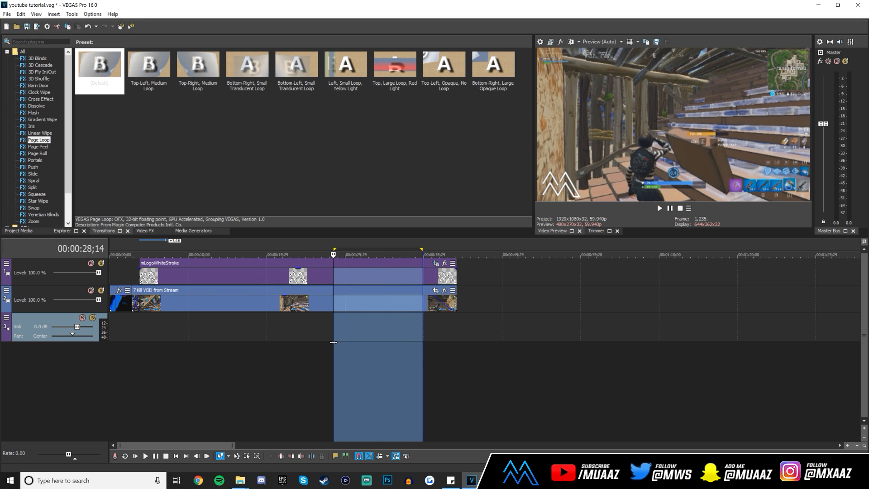
Place the song YoungBoy Never Broke Again - Untouchable from the Music folder on the audio track, just after the logo event's start.
{"action": "left_click", "coordinate": [273, 368]}
{"action": "left_click_drag", "start_coordinate": [713, 160], "coordinate": [743, 170]}
{"action": "left_click", "coordinate": [576, 221]}
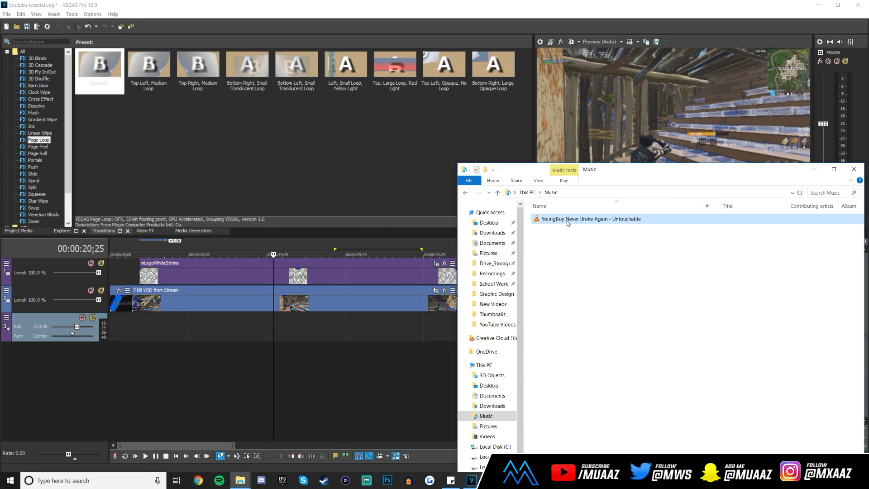
{"action": "left_click_drag", "start_coordinate": [569, 221], "coordinate": [151, 327]}
{"action": "left_click_drag", "start_coordinate": [631, 170], "coordinate": [1, 199]}
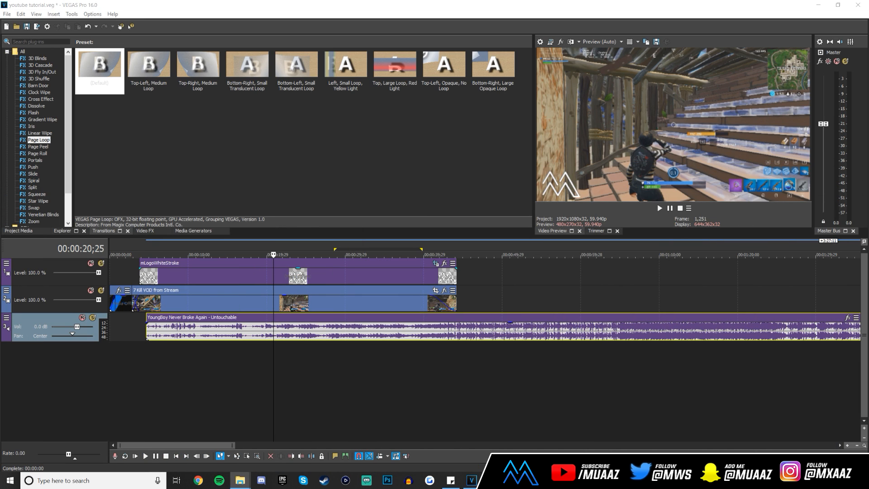
{"action": "key", "text": "alt+Tab"}
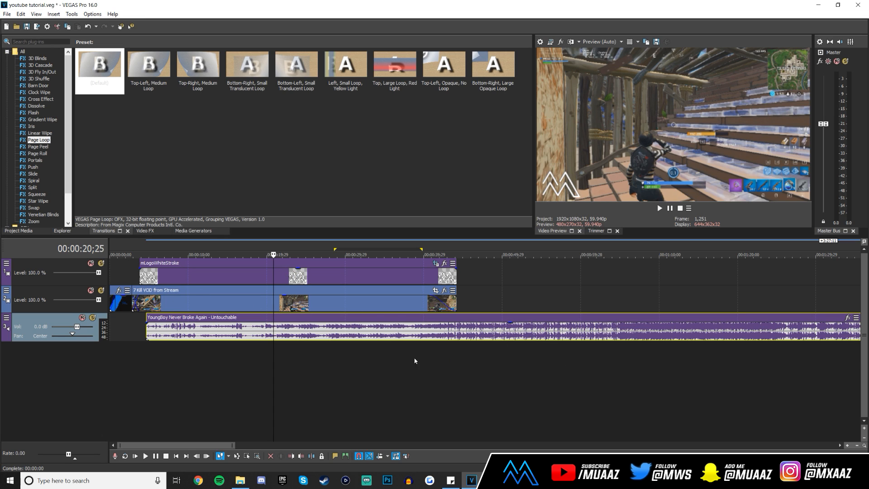
Trim the start of the song event at 1:10;15 and its end at 2:46;10.
{"action": "scroll", "coordinate": [419, 361], "scroll_direction": "down", "scroll_amount": 5}
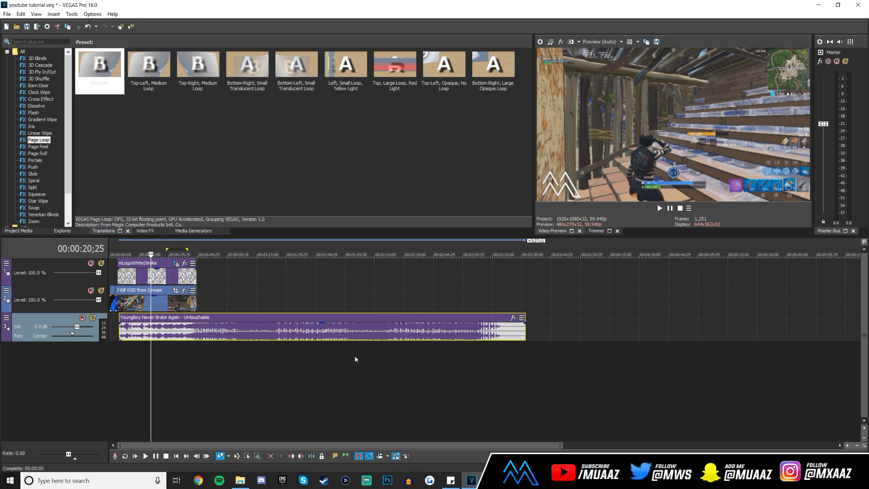
{"action": "scroll", "coordinate": [452, 357], "scroll_direction": "up", "scroll_amount": 3}
{"action": "left_click", "coordinate": [318, 330]}
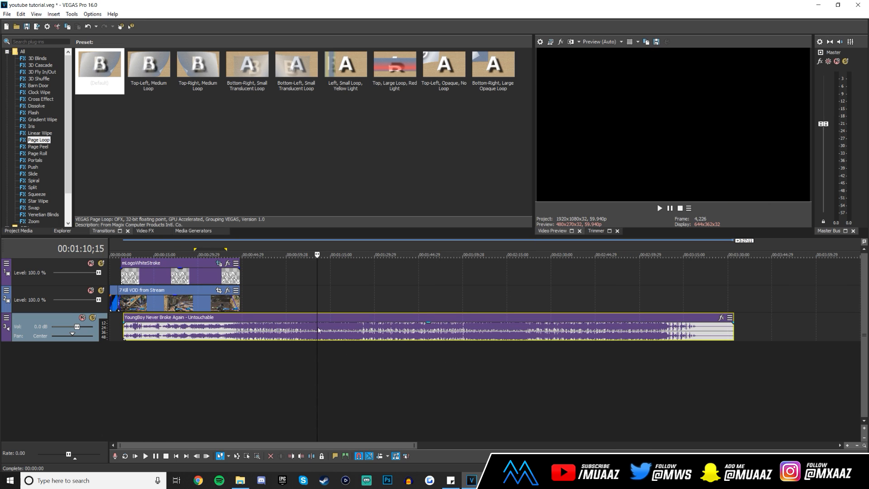
{"action": "right_click", "coordinate": [317, 330]}
{"action": "left_click", "coordinate": [326, 281]}
{"action": "left_click", "coordinate": [600, 333]}
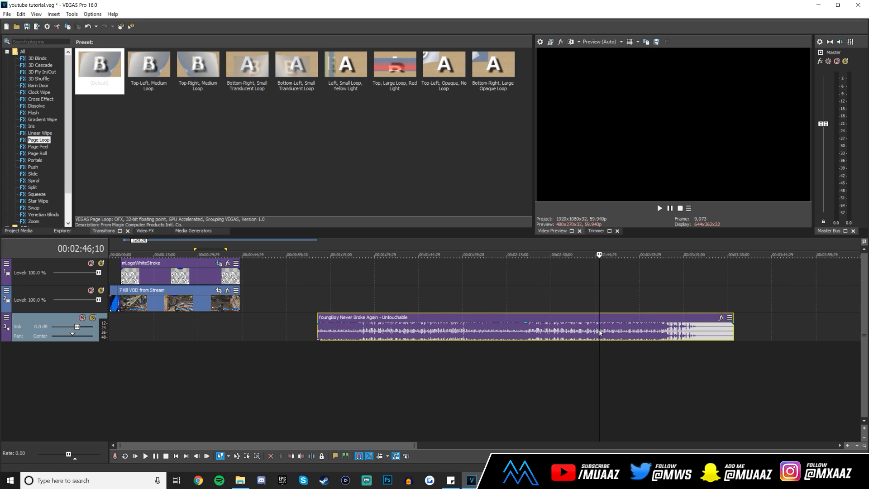
{"action": "right_click", "coordinate": [600, 332]}
{"action": "left_click", "coordinate": [642, 290]}
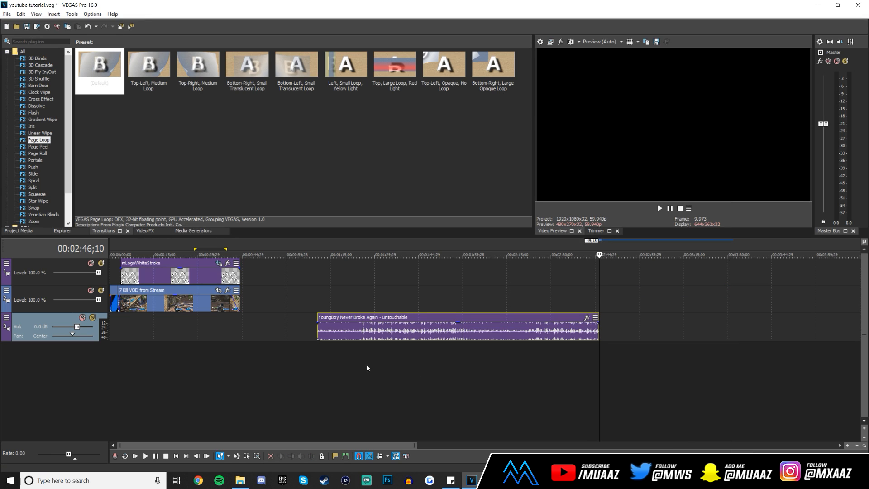
Move the trimmed song event so that it starts together with the mLogoWhiteStroke event.
{"action": "left_click_drag", "start_coordinate": [357, 338], "coordinate": [163, 343]}
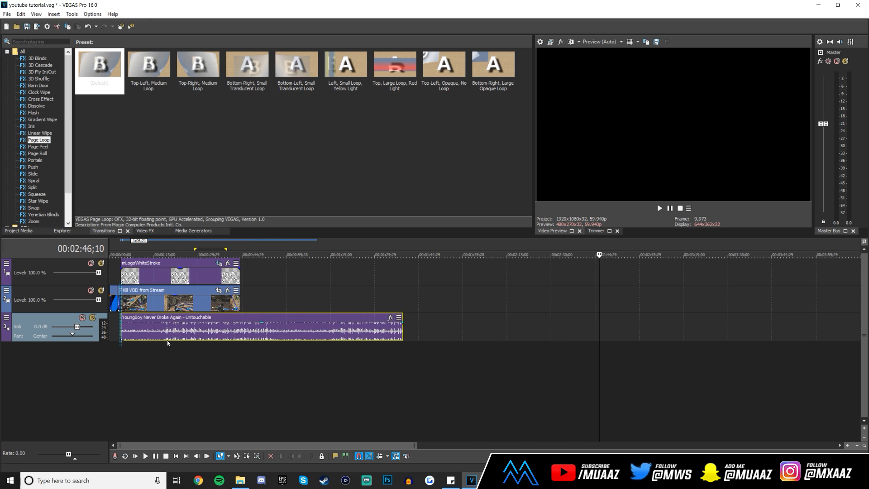
{"action": "left_click", "coordinate": [140, 343]}
{"action": "scroll", "coordinate": [140, 343], "scroll_direction": "up", "scroll_amount": 5}
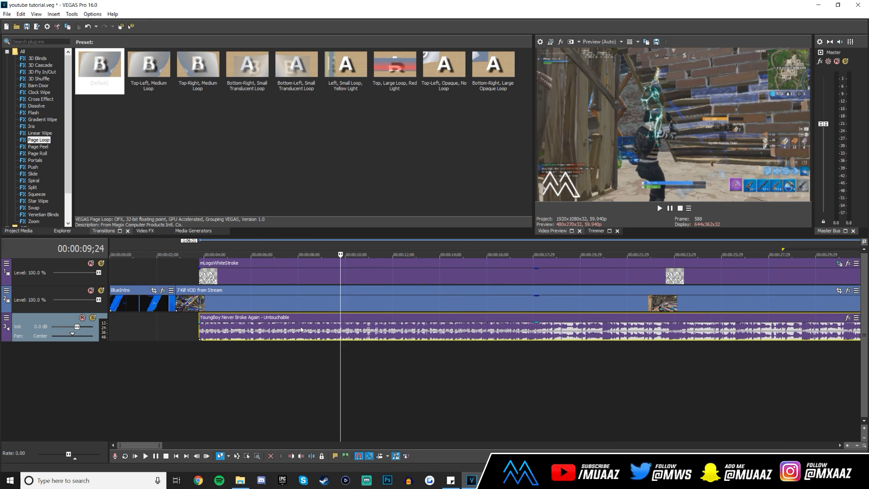
Trim the end of the song event at the gameplay clip's end, 44;05.
{"action": "scroll", "coordinate": [434, 333], "scroll_direction": "down", "scroll_amount": 3}
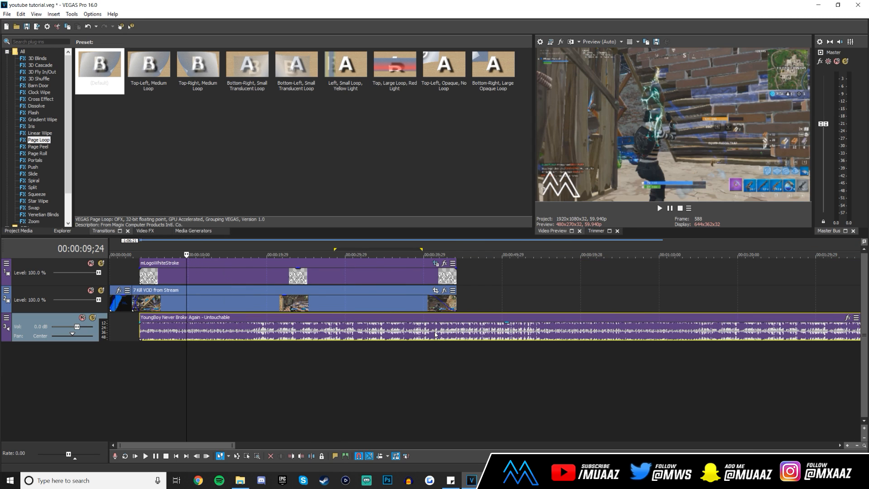
{"action": "left_click", "coordinate": [455, 333]}
{"action": "right_click", "coordinate": [457, 335]}
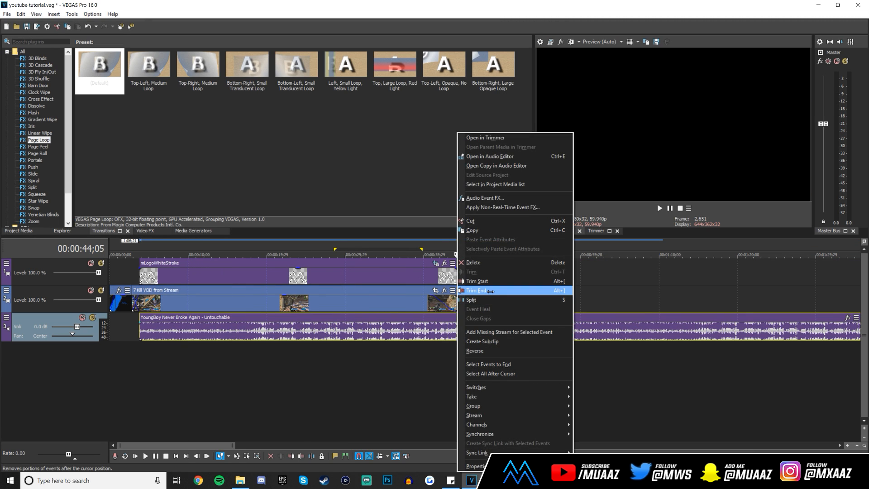
{"action": "left_click", "coordinate": [471, 290]}
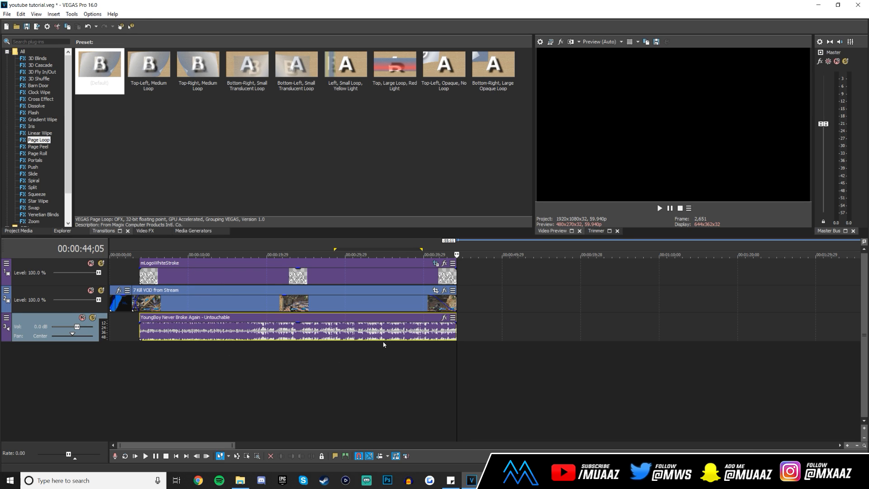
{"action": "left_click", "coordinate": [451, 348]}
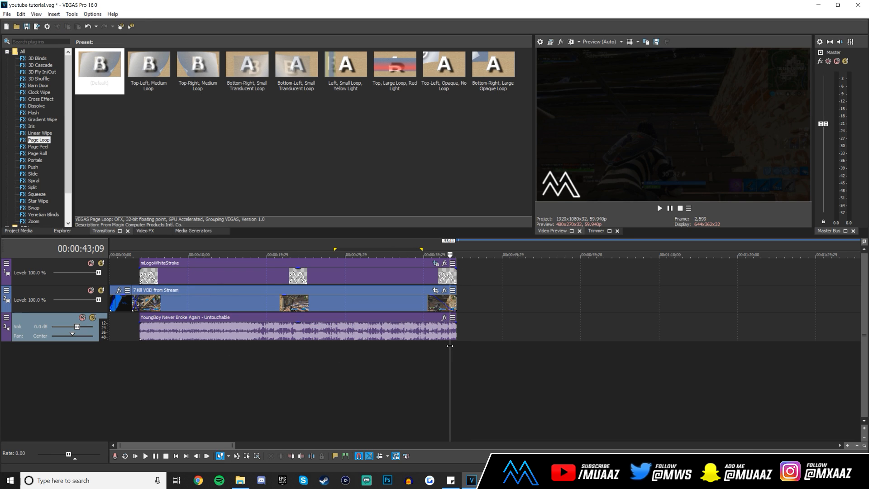
Add matching fade-ins to the mLogoWhiteStroke and song events, both ending just past 5;00.
{"action": "left_click", "coordinate": [212, 344]}
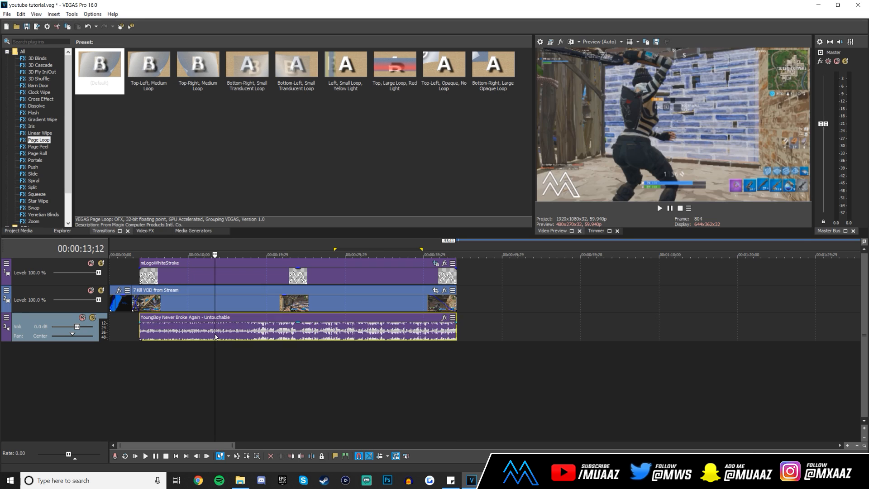
{"action": "scroll", "coordinate": [212, 344], "scroll_direction": "up", "scroll_amount": 5}
{"action": "left_click_drag", "start_coordinate": [139, 446], "coordinate": [131, 446]}
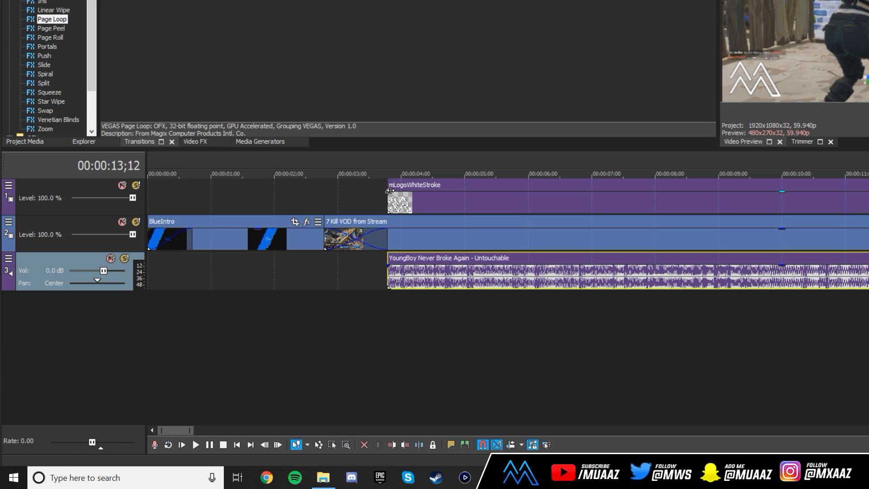
{"action": "left_click_drag", "start_coordinate": [286, 268], "coordinate": [354, 267]}
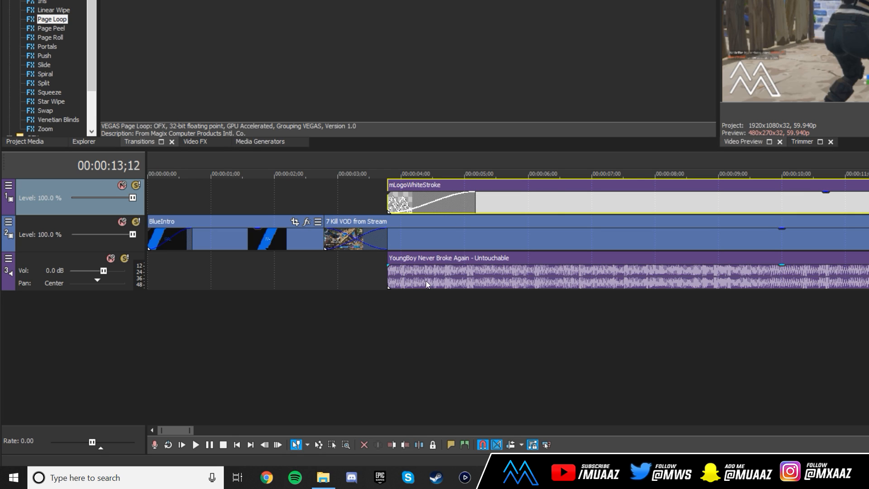
{"action": "left_click_drag", "start_coordinate": [389, 260], "coordinate": [475, 256]}
Add fade-outs to the logo and song events, starting the logo's where the gameplay clip's fade-out begins.
{"action": "scroll", "coordinate": [471, 265], "scroll_direction": "down", "scroll_amount": 2}
{"action": "scroll", "coordinate": [472, 265], "scroll_direction": "down", "scroll_amount": 1}
{"action": "left_click", "coordinate": [867, 277]}
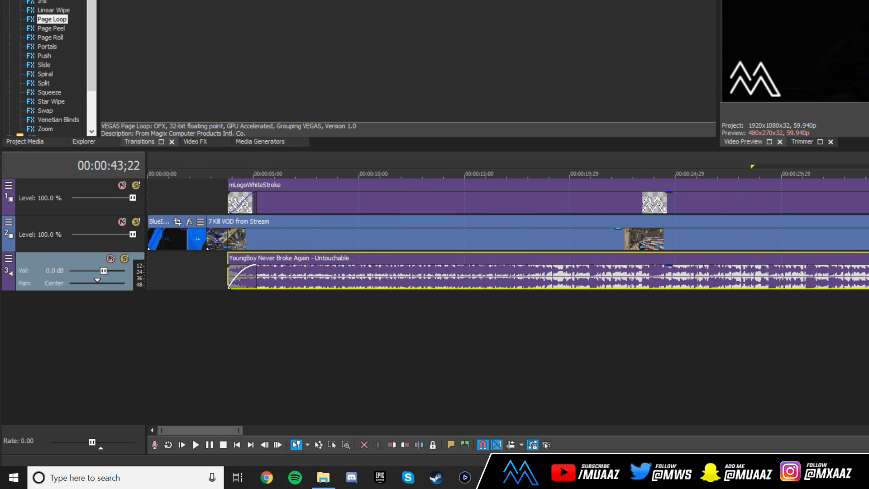
{"action": "scroll", "coordinate": [867, 277], "scroll_direction": "up", "scroll_amount": 2}
{"action": "left_click_drag", "start_coordinate": [672, 192], "coordinate": [457, 196]}
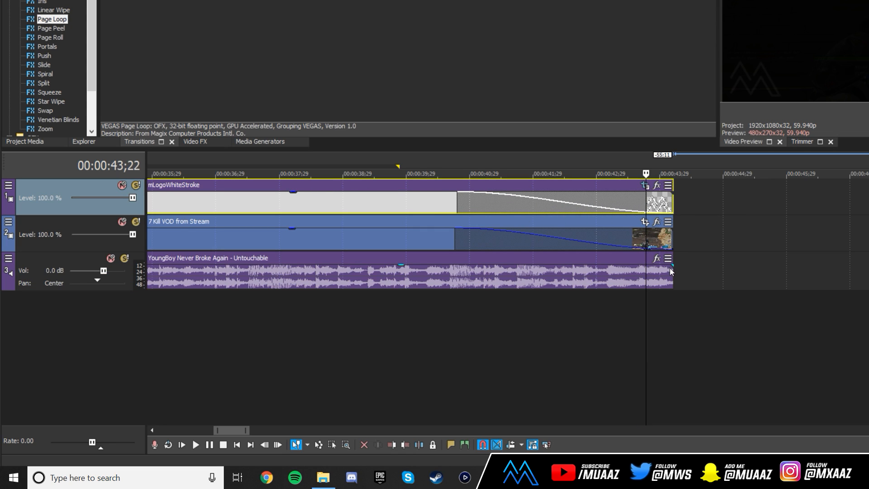
{"action": "left_click_drag", "start_coordinate": [672, 269], "coordinate": [500, 272]}
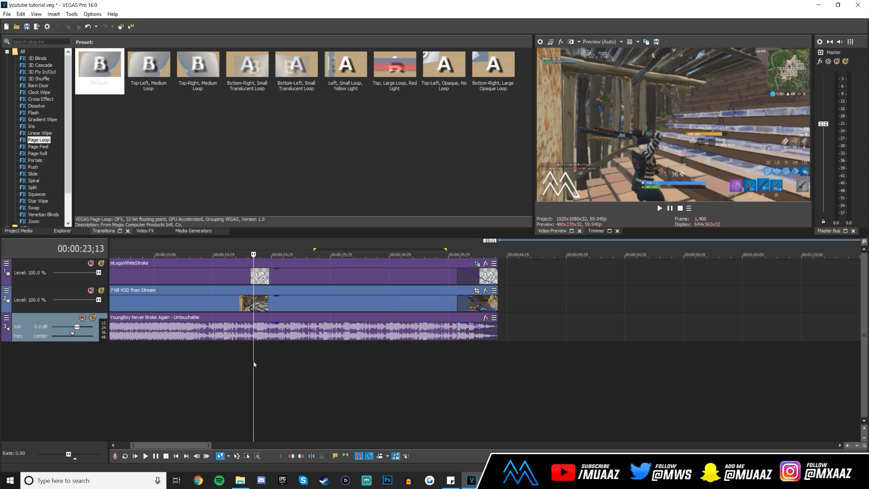
Lower the gain of the song event itself until its waveform is almost flat.
{"action": "left_click", "coordinate": [339, 351]}
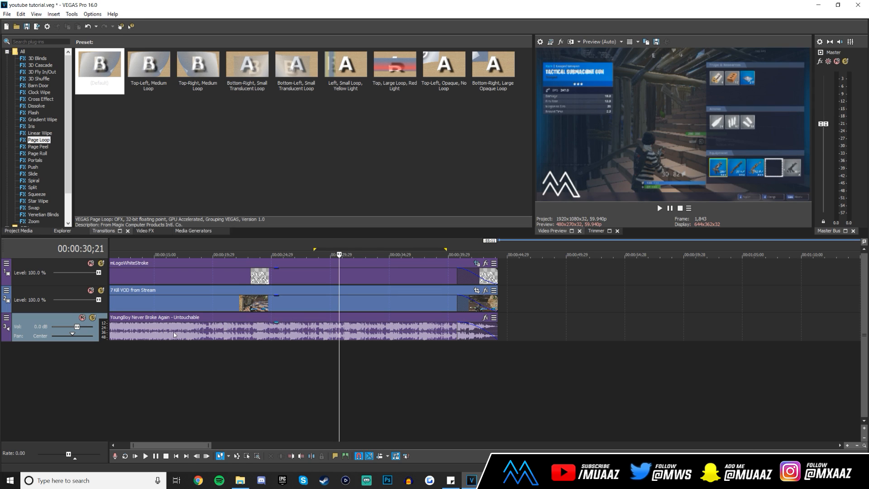
{"action": "left_click", "coordinate": [384, 343]}
{"action": "scroll", "coordinate": [301, 355], "scroll_direction": "up", "scroll_amount": 4}
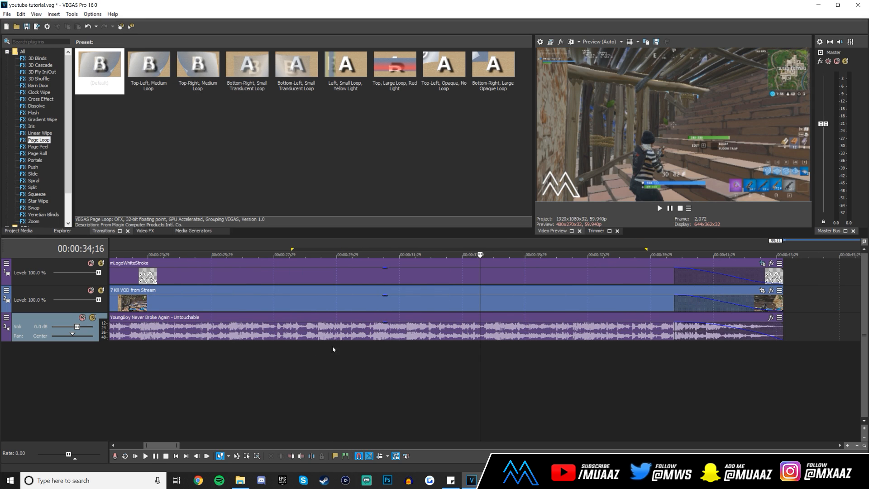
{"action": "left_click", "coordinate": [411, 364]}
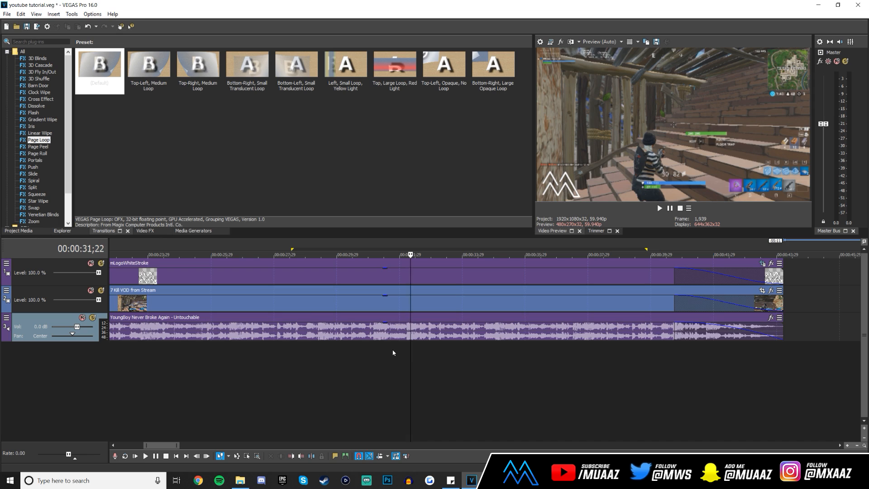
{"action": "left_click", "coordinate": [392, 354]}
{"action": "scroll", "coordinate": [405, 343], "scroll_direction": "up", "scroll_amount": 2}
{"action": "left_click", "coordinate": [487, 327]}
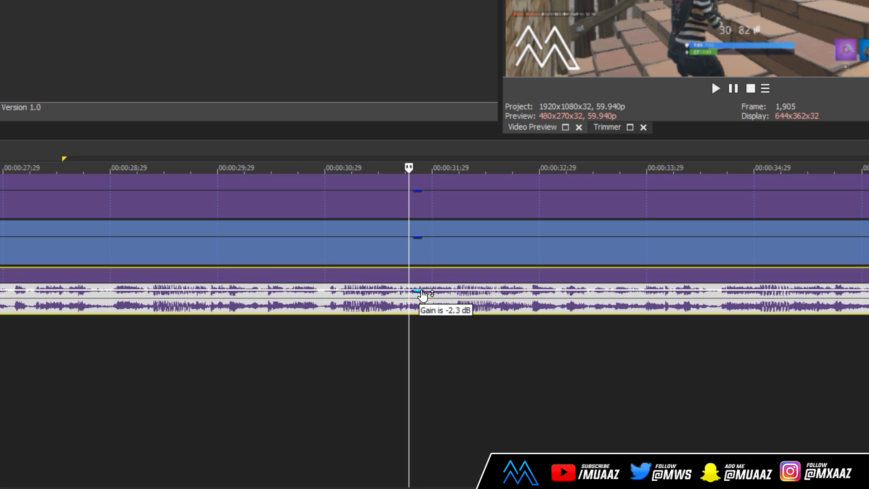
{"action": "left_click_drag", "start_coordinate": [487, 327], "coordinate": [491, 331]}
{"action": "left_click_drag", "start_coordinate": [427, 299], "coordinate": [431, 311]}
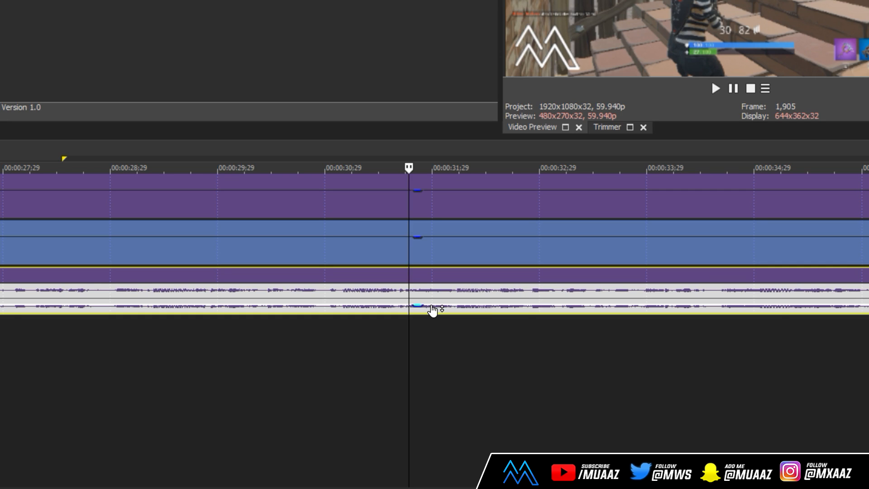
Reduce the volume of the whole song track to -19.9 dB.
{"action": "left_click", "coordinate": [173, 289]}
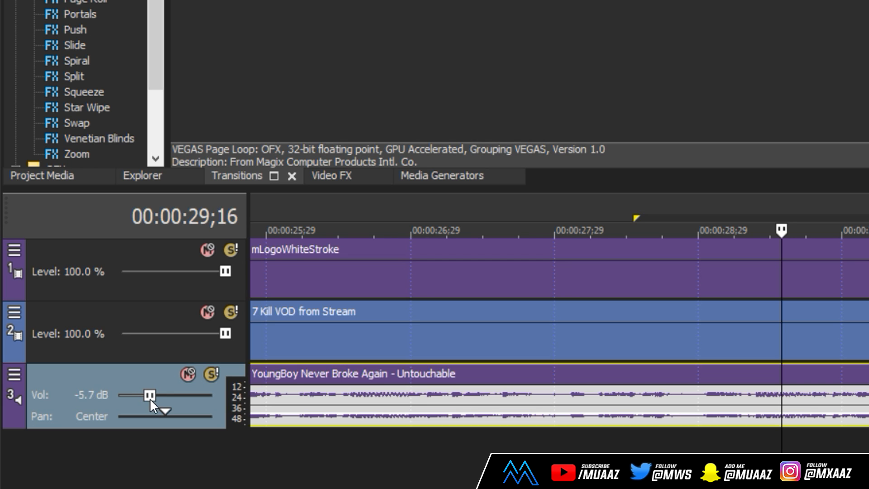
{"action": "left_click_drag", "start_coordinate": [150, 399], "coordinate": [138, 398]}
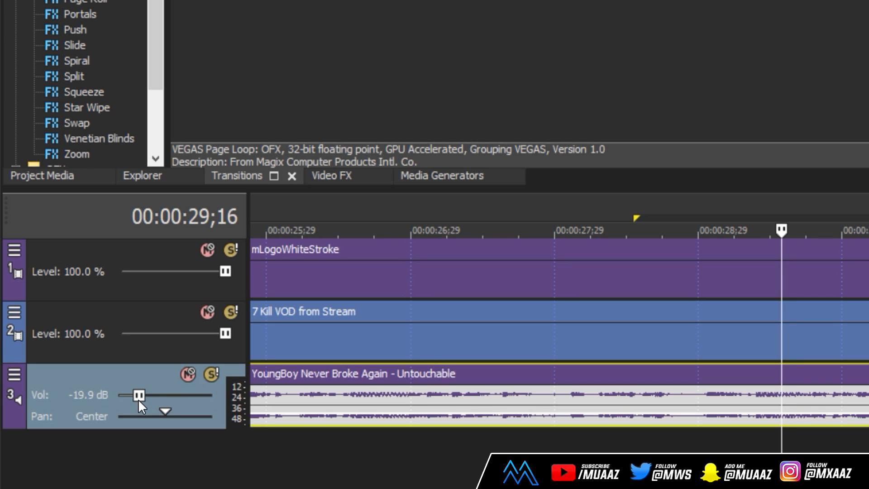
{"action": "left_click", "coordinate": [645, 422]}
{"action": "scroll", "coordinate": [645, 423], "scroll_direction": "down", "scroll_amount": 8}
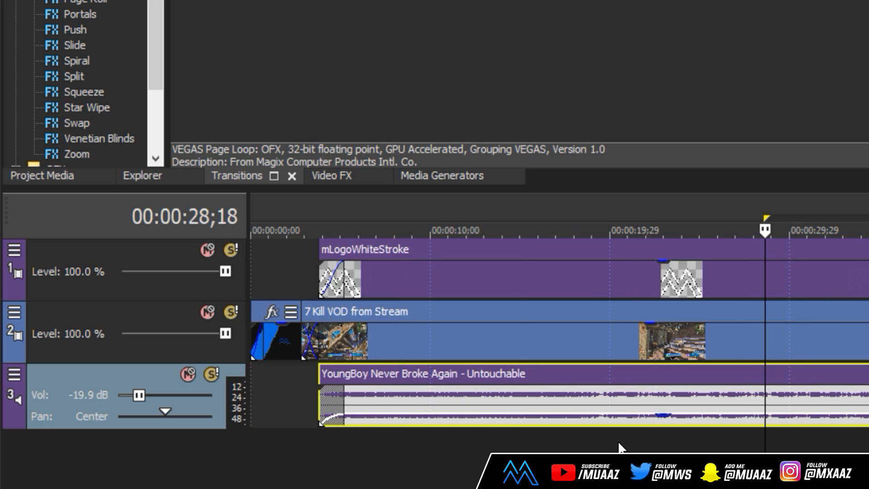
{"action": "left_click", "coordinate": [423, 447]}
{"action": "scroll", "coordinate": [422, 449], "scroll_direction": "up", "scroll_amount": 6}
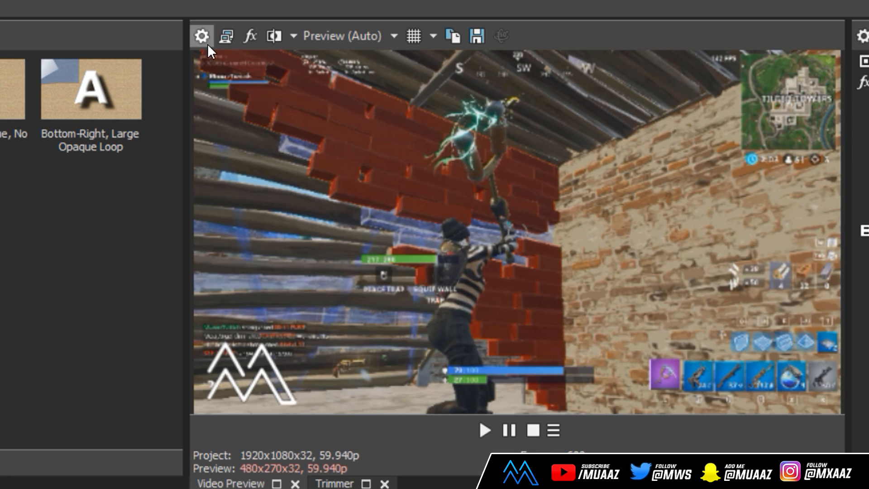
Try the HD 1080-24p (1920x1080) template in the project properties with a frame rate of 29.970 (NTSC).
{"action": "left_click", "coordinate": [205, 40]}
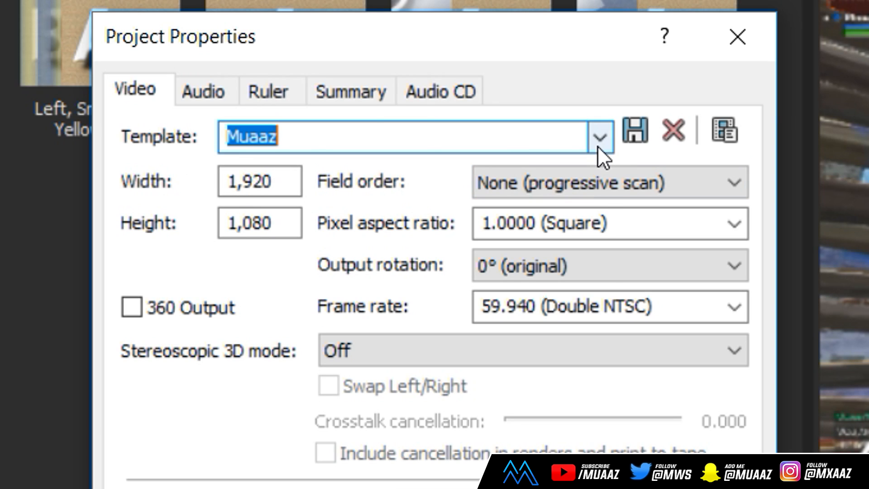
{"action": "left_click", "coordinate": [597, 146]}
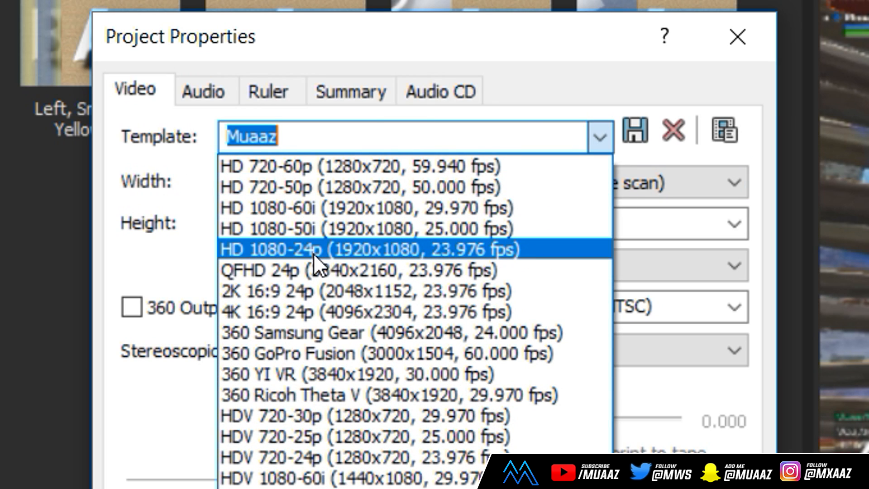
{"action": "left_click", "coordinate": [335, 250]}
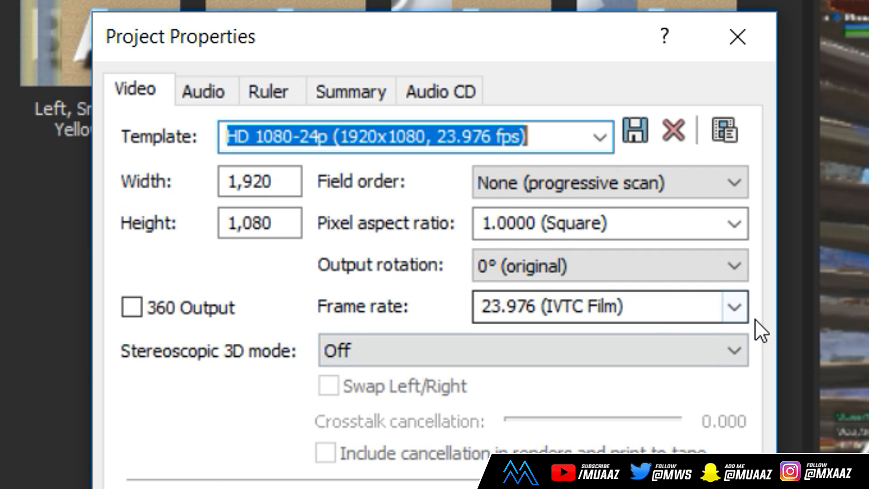
{"action": "left_click", "coordinate": [734, 308]}
{"action": "left_click", "coordinate": [525, 460]}
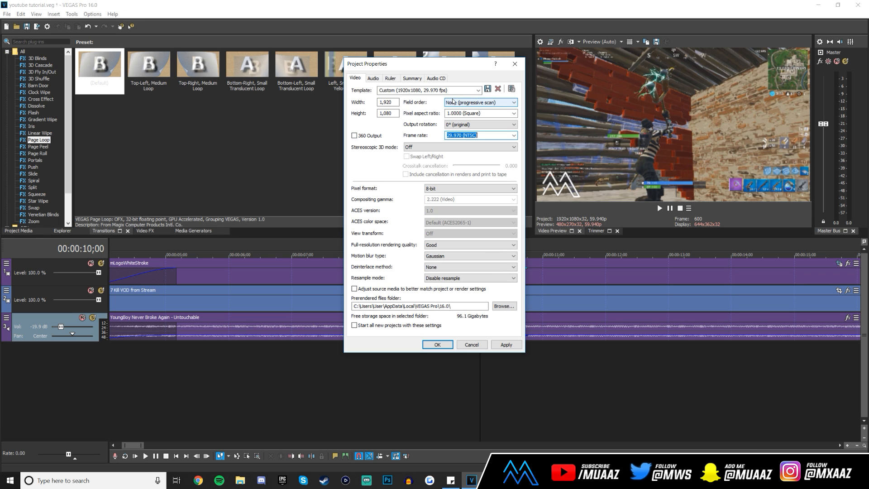
Choose the saved custom project template, which uses 1920x1080 and a frame rate of 59.940 (Double NTSC).
{"action": "left_click", "coordinate": [478, 90]}
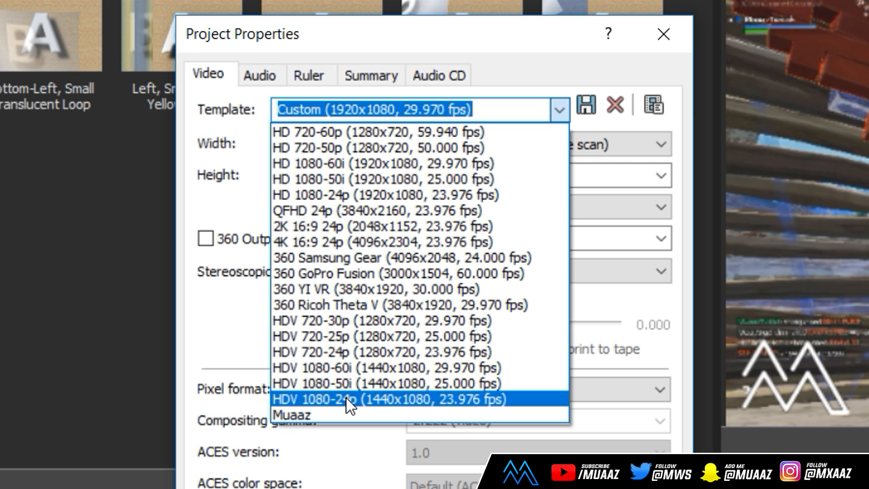
{"action": "left_click", "coordinate": [335, 415]}
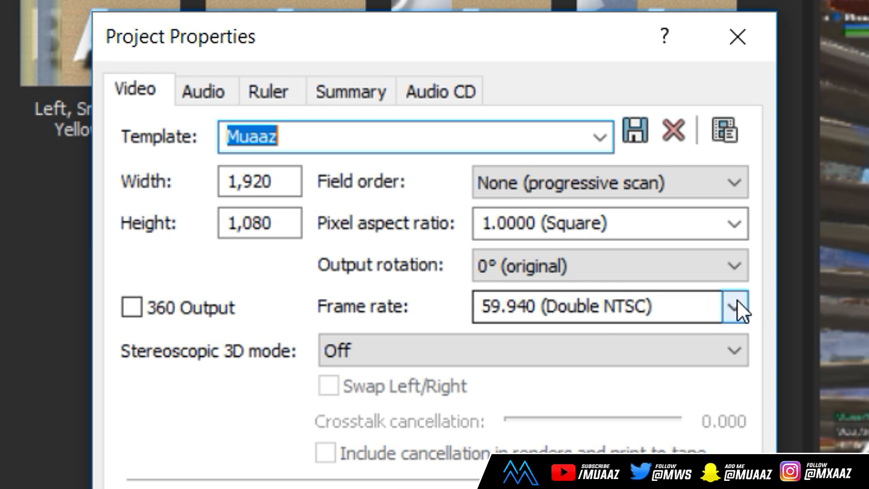
{"action": "left_click", "coordinate": [737, 306]}
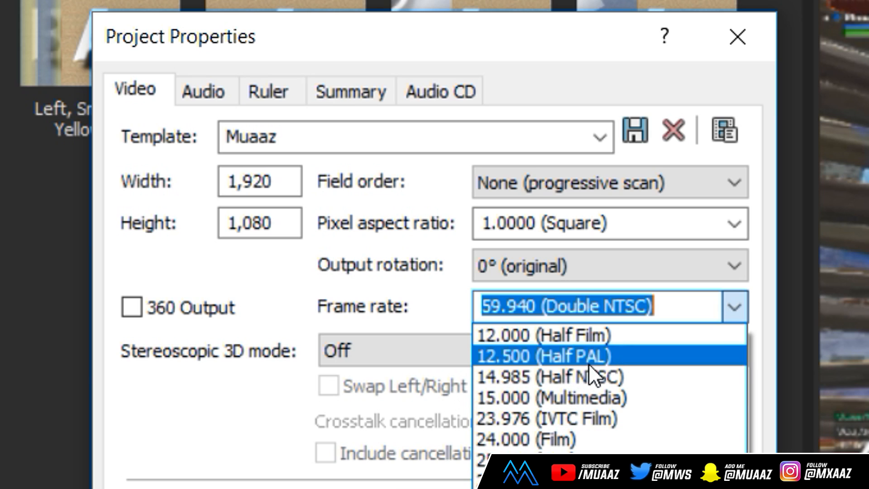
{"action": "left_click", "coordinate": [328, 279]}
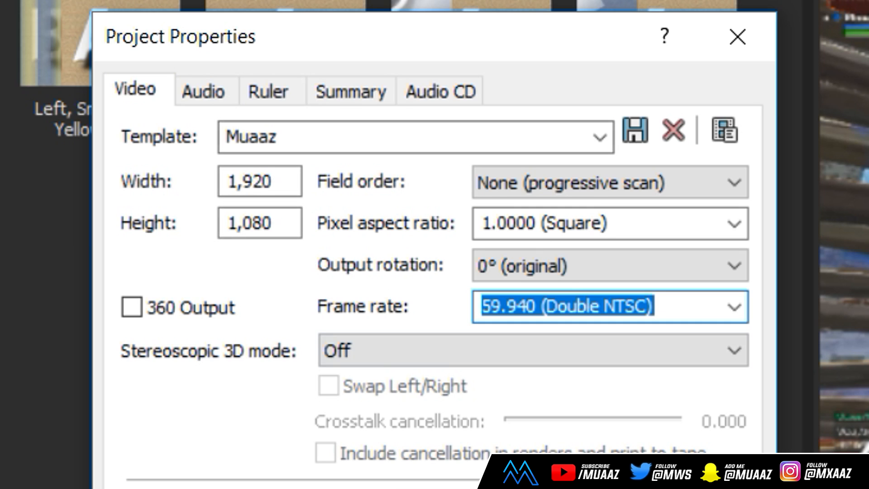
Review the audio, ruler, summary and Audio CD properties, and apply the video settings as the default for all new projects.
{"action": "left_click", "coordinate": [215, 93]}
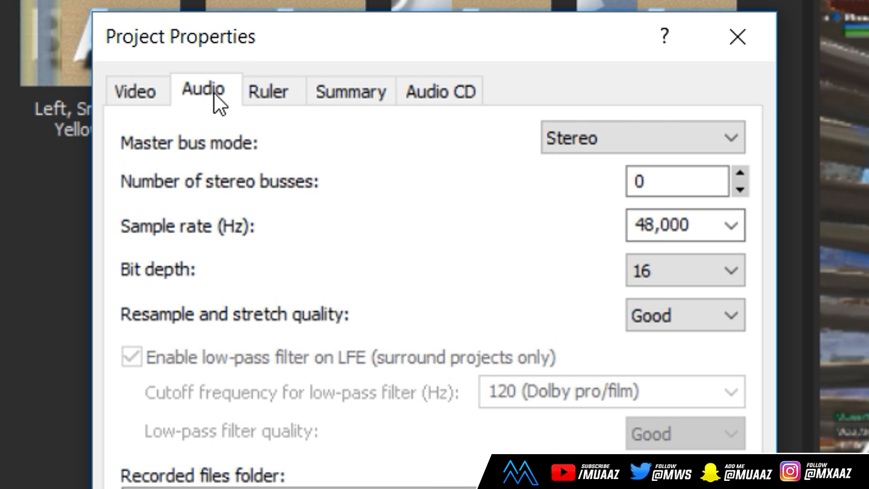
{"action": "left_click", "coordinate": [284, 89]}
{"action": "left_click", "coordinate": [351, 90]}
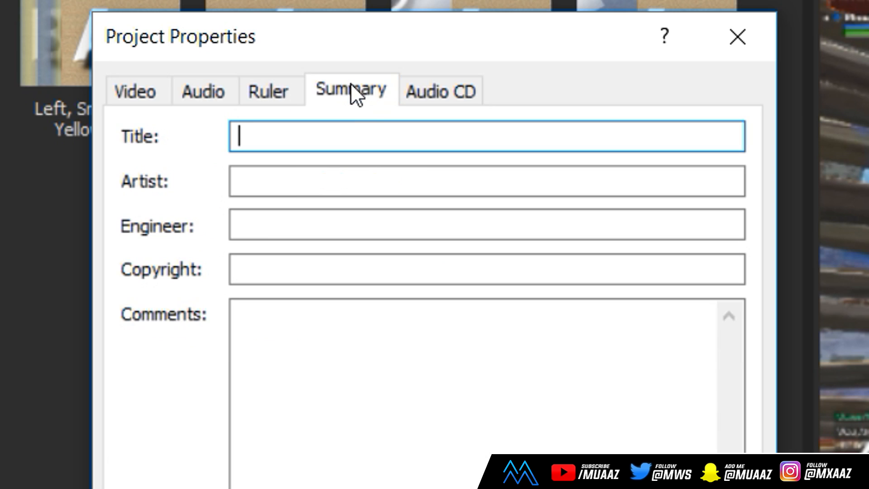
{"action": "left_click", "coordinate": [433, 89]}
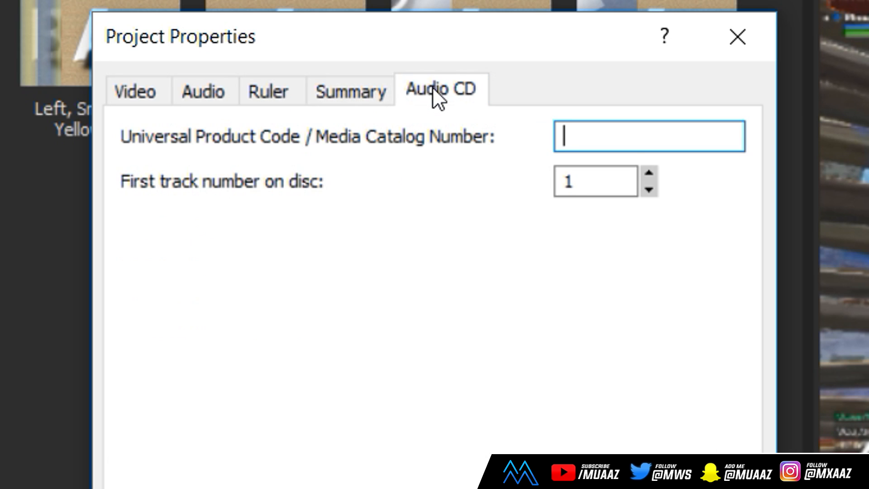
{"action": "left_click", "coordinate": [160, 91]}
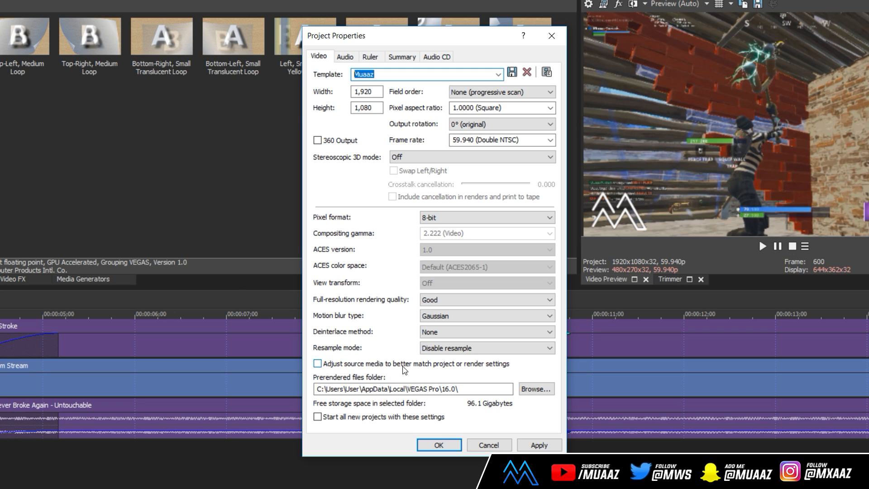
{"action": "left_click", "coordinate": [332, 419]}
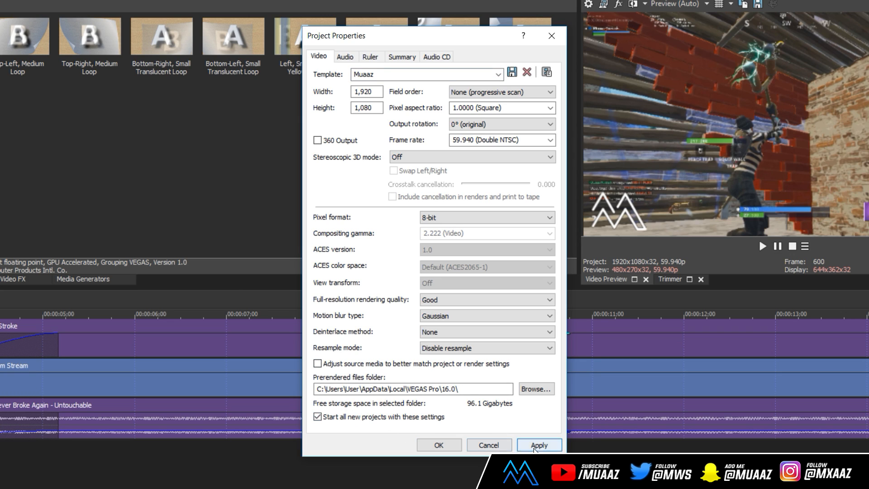
{"action": "left_click", "coordinate": [453, 446]}
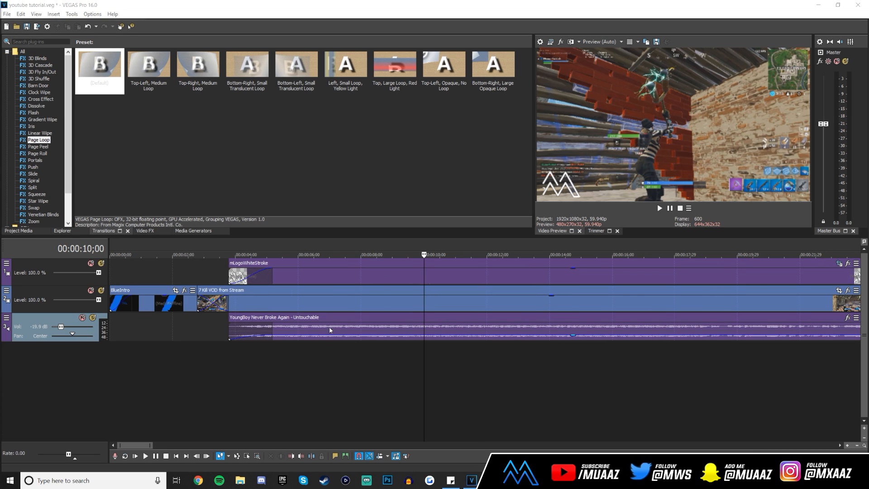
Scrub back and forth through the gameplay clip to inspect its frames, ending at 00:00:05;23.
{"action": "left_click", "coordinate": [325, 368]}
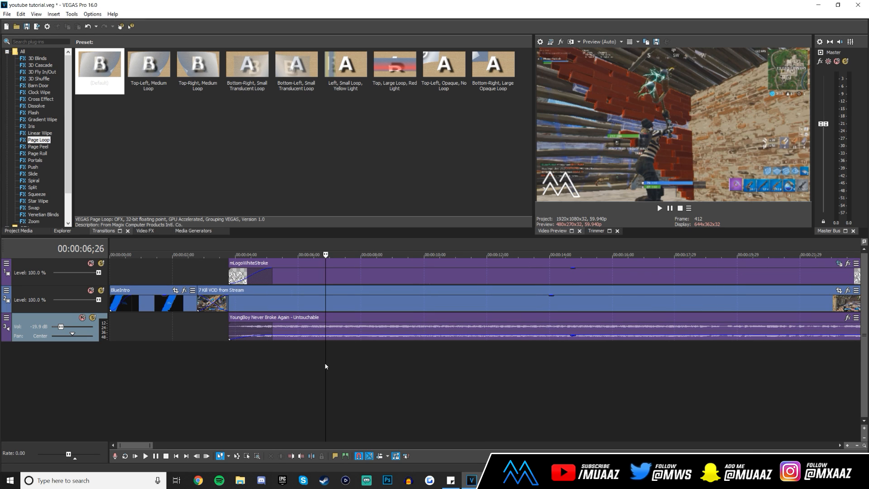
{"action": "left_click", "coordinate": [396, 364]}
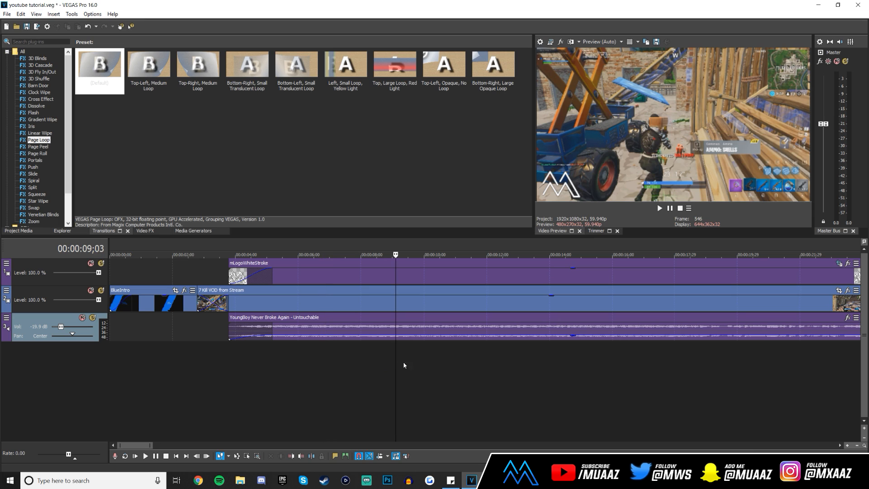
{"action": "left_click", "coordinate": [610, 369]}
{"action": "left_click", "coordinate": [683, 365]}
{"action": "left_click", "coordinate": [724, 365]}
{"action": "left_click", "coordinate": [758, 359]}
{"action": "scroll", "coordinate": [761, 358], "scroll_direction": "down", "scroll_amount": 2}
{"action": "scroll", "coordinate": [746, 358], "scroll_direction": "down", "scroll_amount": 3}
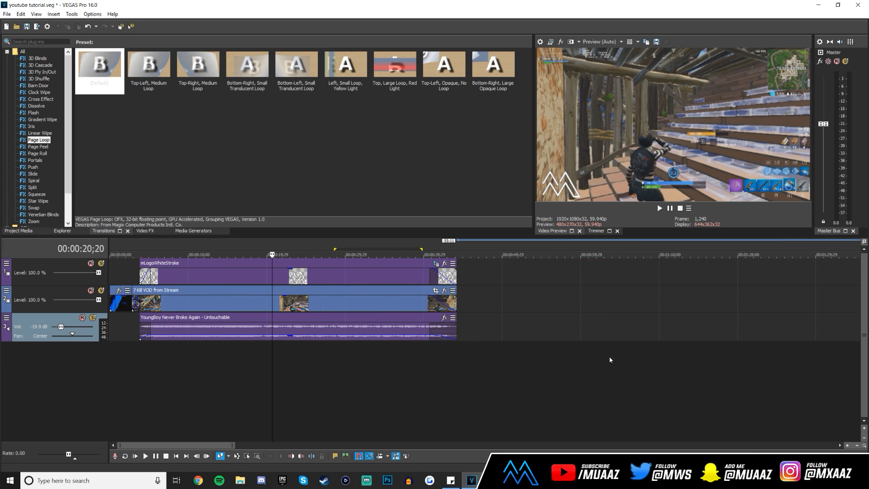
{"action": "left_click", "coordinate": [413, 342]}
{"action": "left_click", "coordinate": [384, 356]}
{"action": "left_click", "coordinate": [365, 357]}
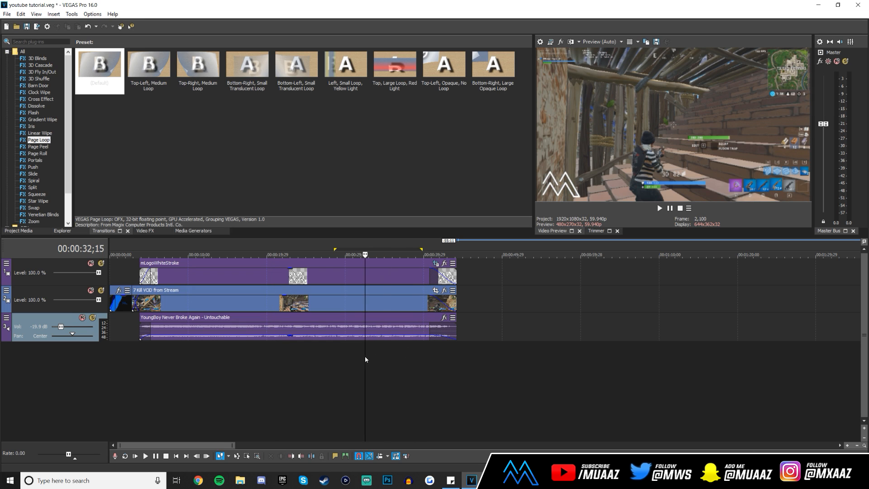
{"action": "left_click", "coordinate": [335, 356]}
{"action": "left_click", "coordinate": [296, 361]}
{"action": "left_click", "coordinate": [271, 359]}
{"action": "left_click", "coordinate": [186, 360]}
{"action": "left_click", "coordinate": [172, 361]}
{"action": "left_click", "coordinate": [161, 365]}
{"action": "left_click", "coordinate": [155, 366]}
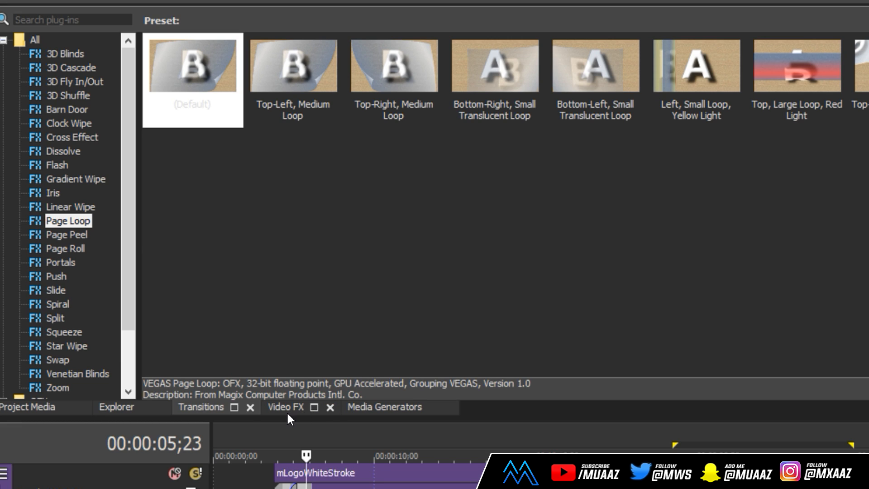
Apply the Default preset of the Color Corrector (Secondary) video effect to the 7 Kill VOD from Stream event.
{"action": "left_click", "coordinate": [290, 406]}
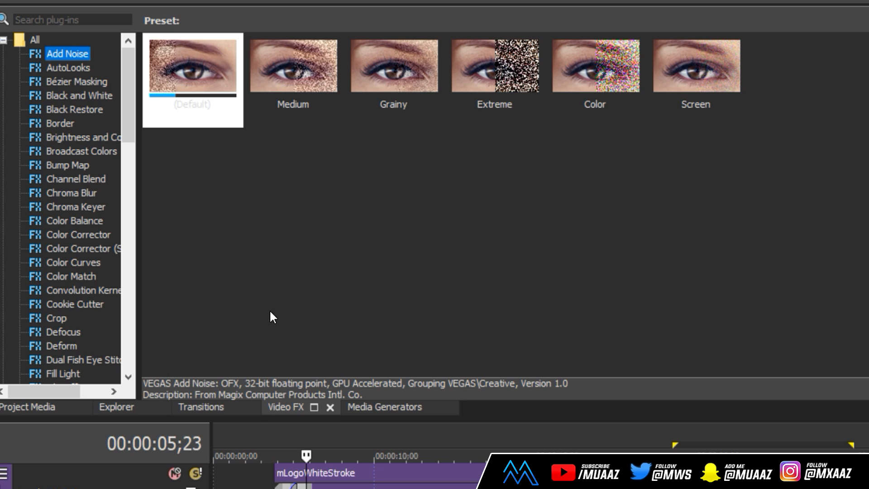
{"action": "left_click", "coordinate": [66, 250]}
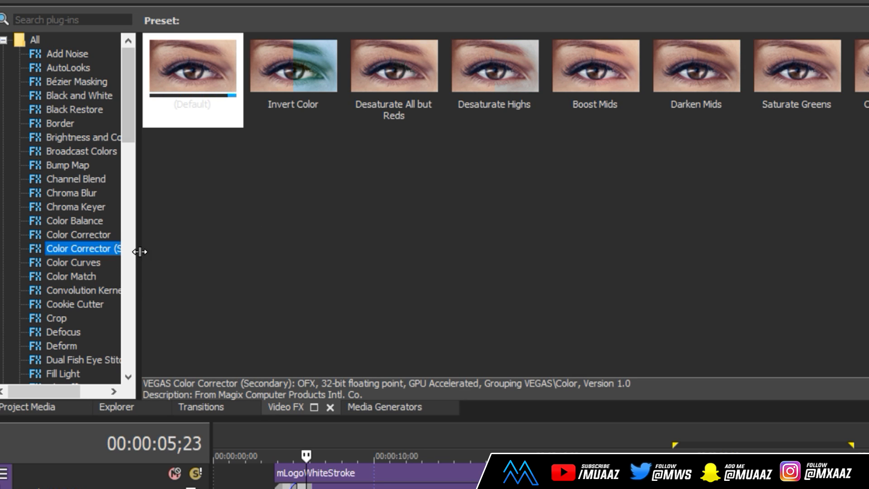
{"action": "left_click_drag", "start_coordinate": [141, 250], "coordinate": [229, 250]}
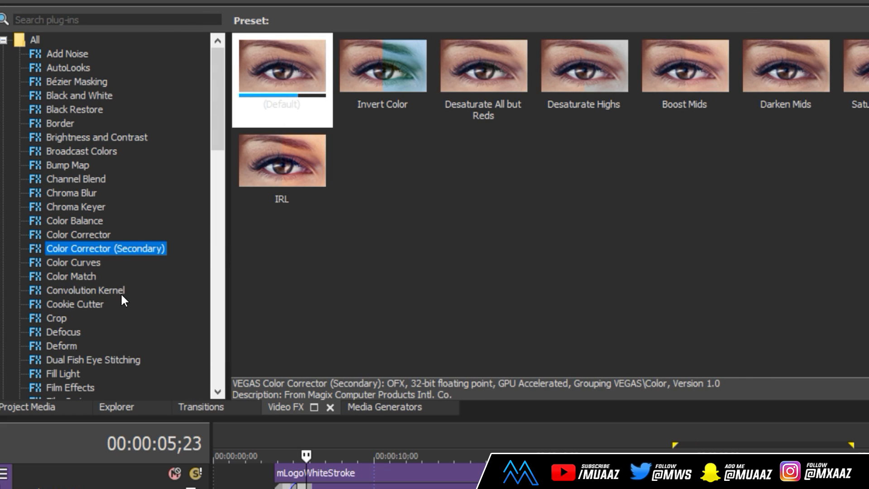
{"action": "left_click", "coordinate": [275, 64]}
{"action": "left_click_drag", "start_coordinate": [275, 61], "coordinate": [460, 229]}
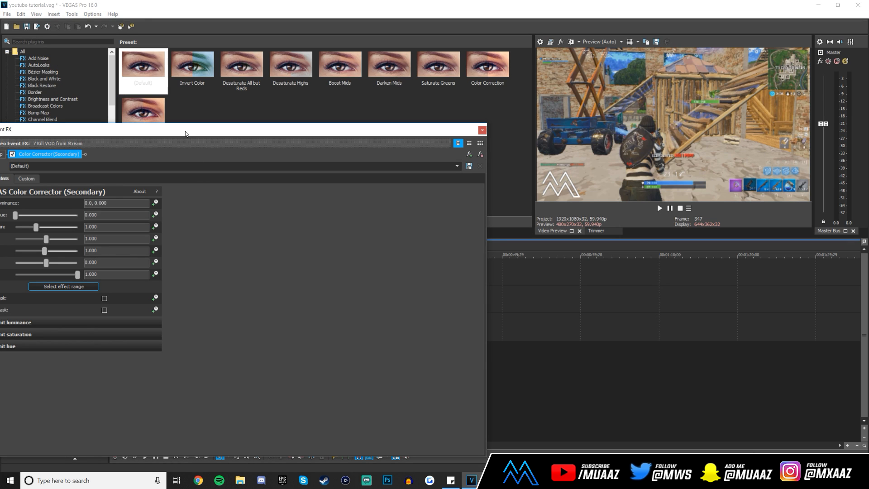
Shrink the Video Event FX window and place it beside the preview, and raise the Color Corrector's saturation to 3.000.
{"action": "left_click_drag", "start_coordinate": [186, 133], "coordinate": [267, 100]}
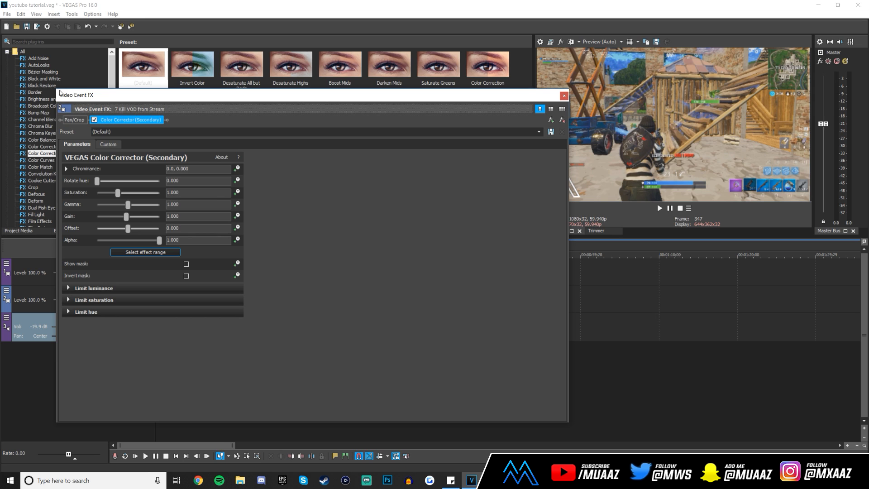
{"action": "left_click_drag", "start_coordinate": [59, 94], "coordinate": [376, 177]}
{"action": "left_click_drag", "start_coordinate": [432, 184], "coordinate": [388, 48]}
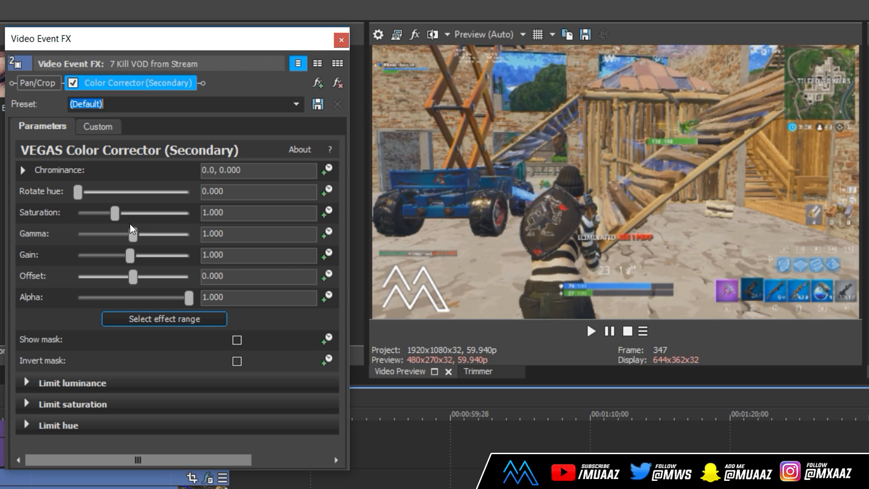
{"action": "left_click_drag", "start_coordinate": [116, 215], "coordinate": [184, 211]}
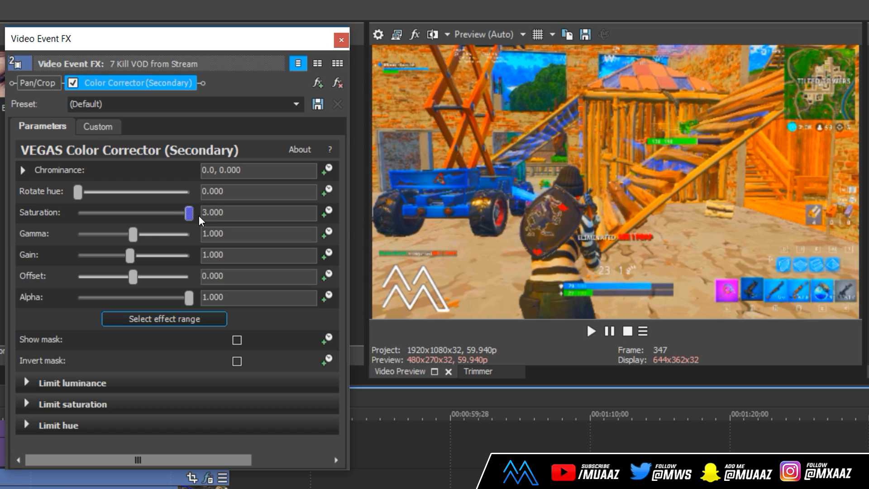
Set the Color Corrector's saturation to 1.5 and its gamma to 1.0 on the gameplay clip.
{"action": "left_click_drag", "start_coordinate": [191, 216], "coordinate": [135, 213]}
{"action": "key", "text": "Tab"}
{"action": "type", "text": "1.5"}
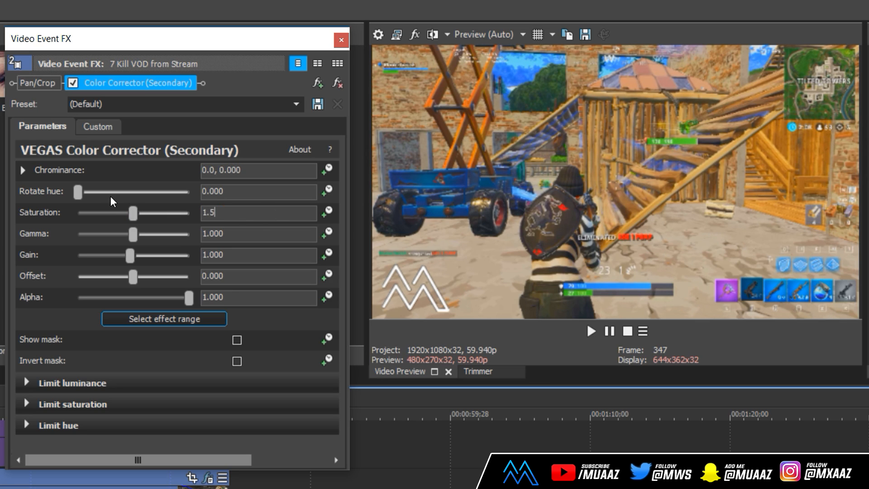
{"action": "left_click", "coordinate": [264, 233]}
{"action": "mouse_move", "coordinate": [131, 233]}
{"action": "left_mouse_down"}
{"action": "mouse_move", "coordinate": [161, 232]}
{"action": "mouse_move", "coordinate": [102, 240]}
{"action": "mouse_move", "coordinate": [134, 240]}
{"action": "left_mouse_up"}
{"action": "left_click_drag", "start_coordinate": [263, 236], "coordinate": [88, 239]}
{"action": "type", "text": "1.0"}
{"action": "key", "text": "Return"}
Raise the Color Corrector's gain to about 1.095 and lower its offset to about -5.184.
{"action": "left_click", "coordinate": [130, 255]}
{"action": "left_click_drag", "start_coordinate": [130, 255], "coordinate": [132, 277]}
{"action": "left_click", "coordinate": [285, 271]}
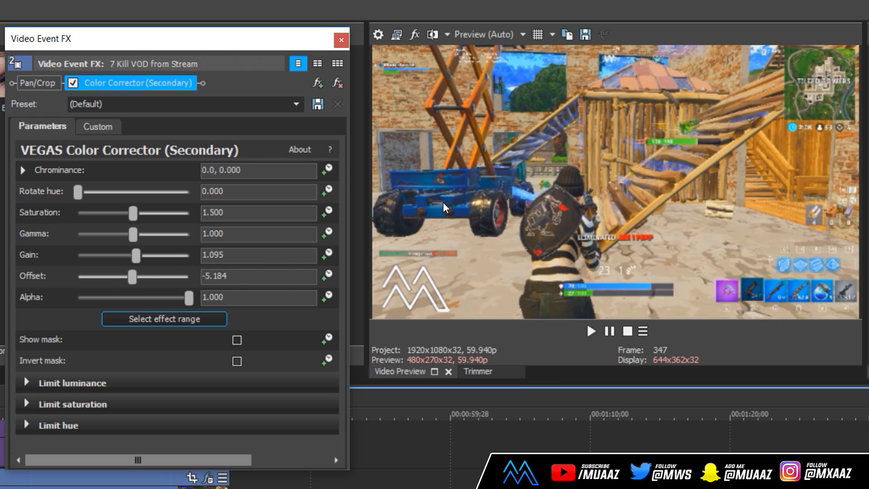
Close the Video Event FX window and turn on the split-screen preview to compare the corrected image with the original.
{"action": "left_click", "coordinate": [227, 105]}
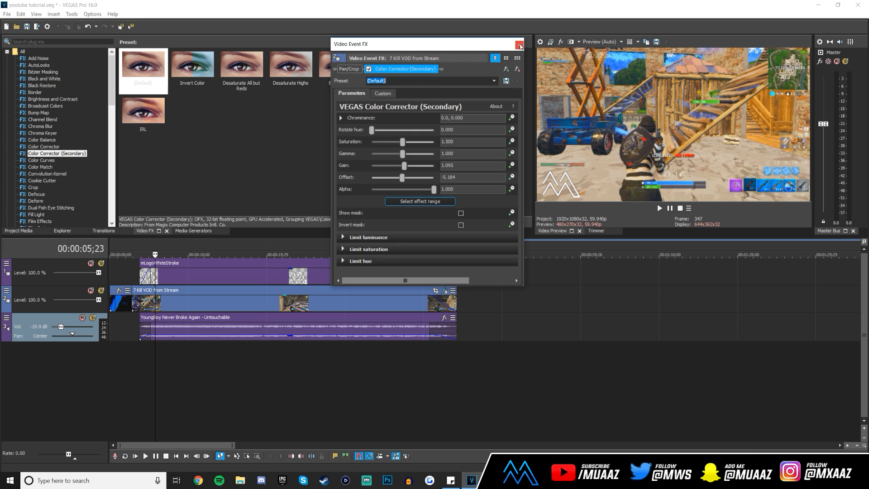
{"action": "left_click", "coordinate": [341, 40]}
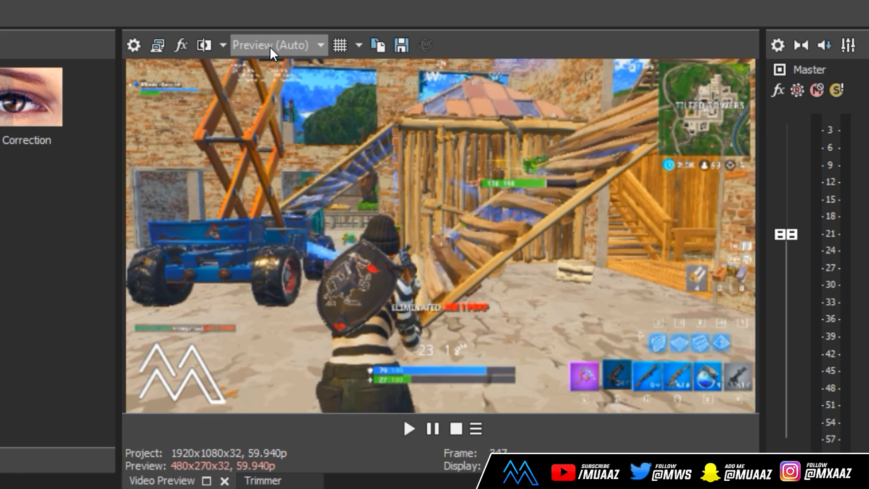
{"action": "left_click", "coordinate": [208, 40]}
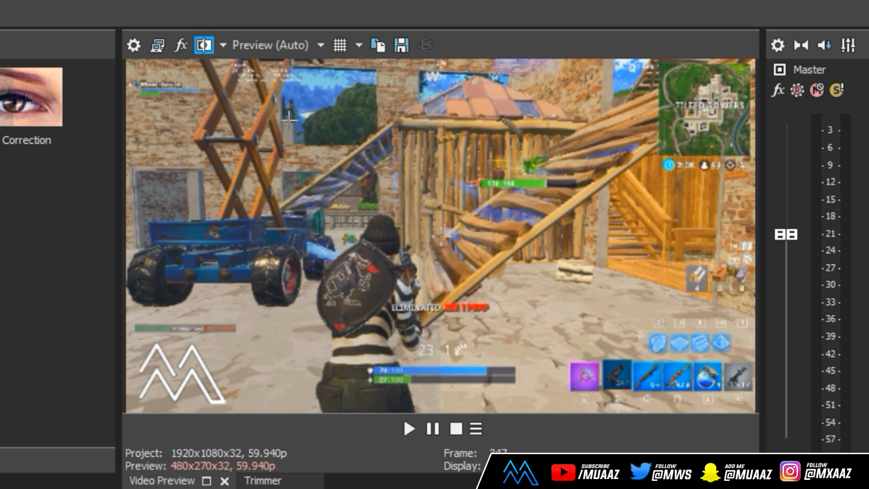
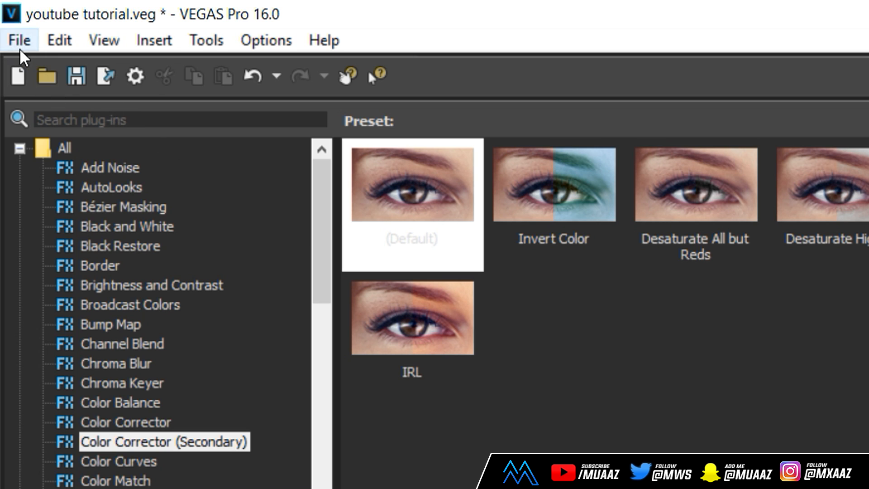
Save the project and place the playhead at 00:00:03;23 on the timeline.
{"action": "left_click", "coordinate": [23, 47]}
{"action": "left_click", "coordinate": [69, 159]}
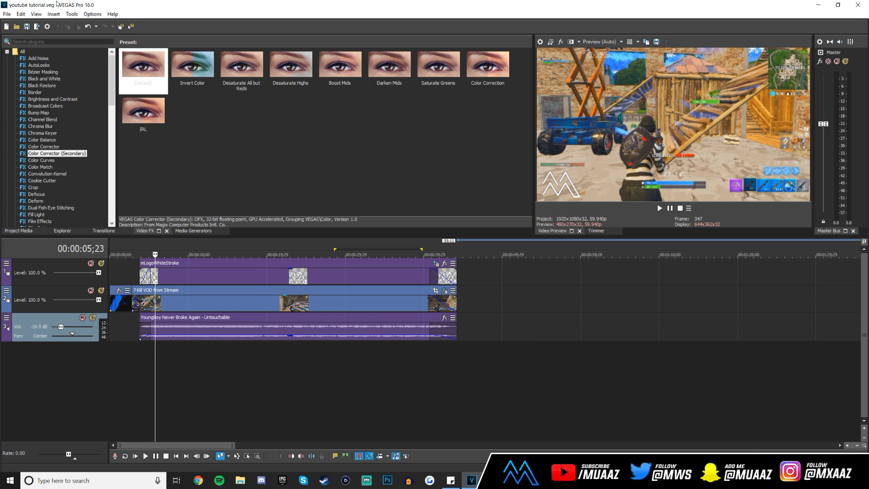
{"action": "left_click", "coordinate": [139, 366]}
{"action": "scroll", "coordinate": [139, 366], "scroll_direction": "up", "scroll_amount": 3}
{"action": "scroll", "coordinate": [251, 351], "scroll_direction": "down", "scroll_amount": 3}
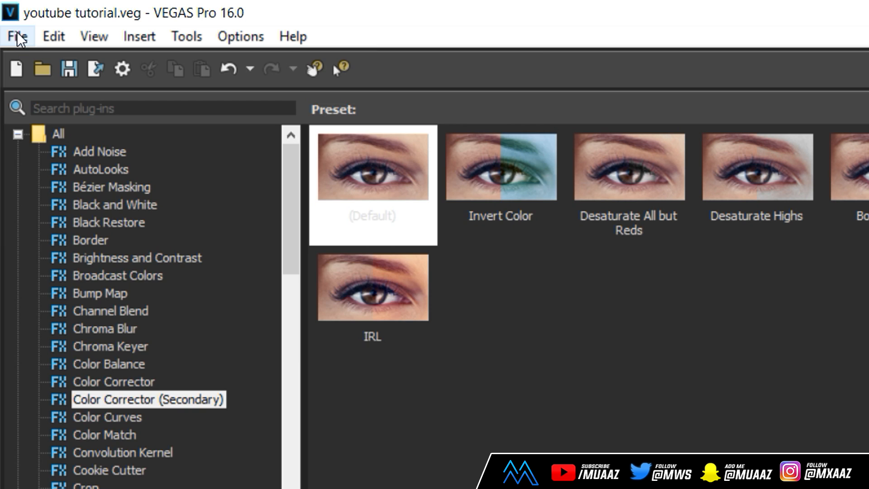
Open the Render As dialog, choose the Sony AVC/MVC format and look through its templates.
{"action": "left_click", "coordinate": [17, 37]}
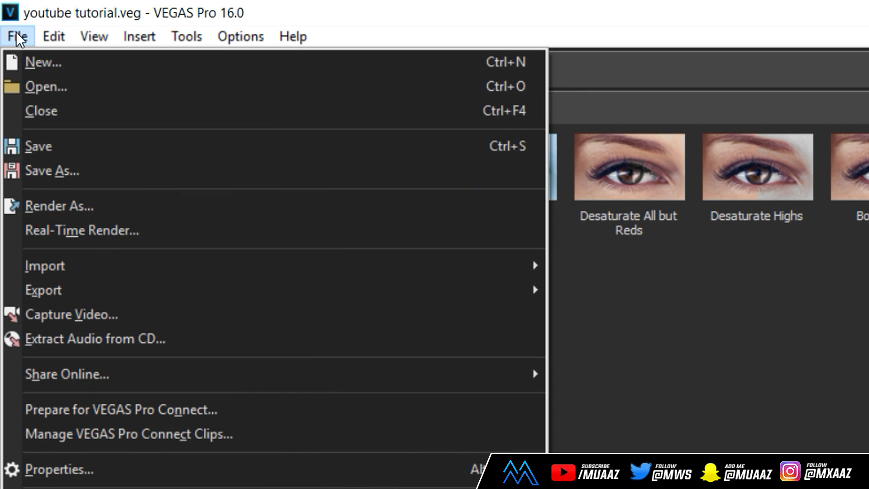
{"action": "left_click", "coordinate": [97, 204]}
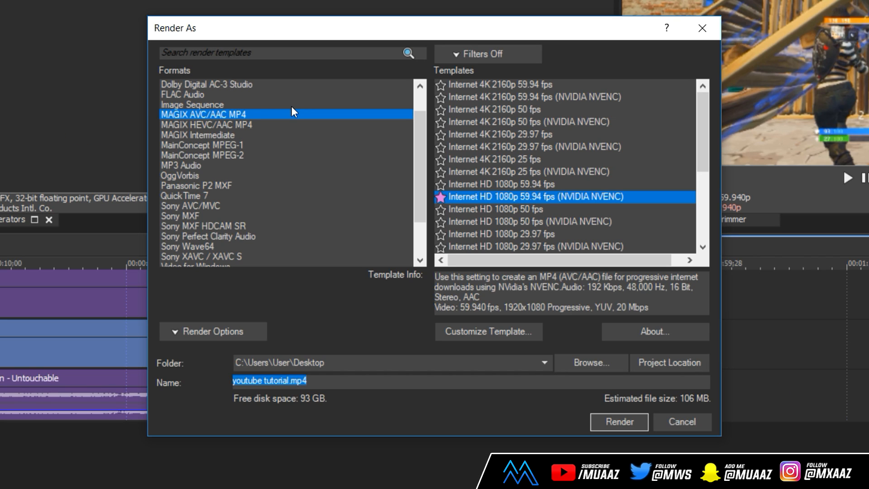
{"action": "key", "text": "End"}
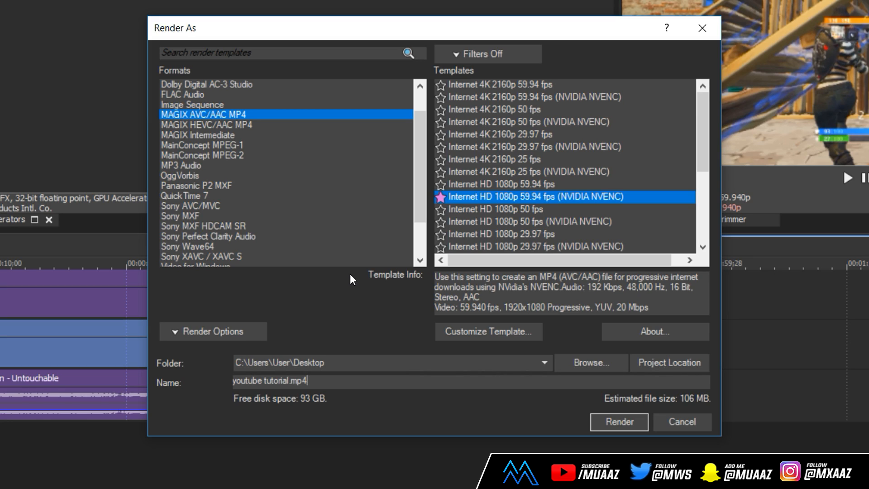
{"action": "left_click", "coordinate": [214, 205]}
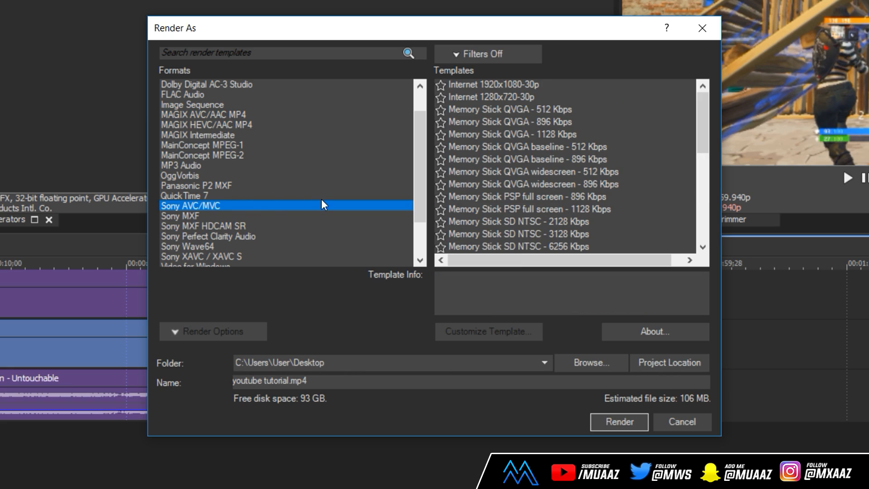
{"action": "scroll", "coordinate": [512, 175], "scroll_direction": "down", "scroll_amount": 9}
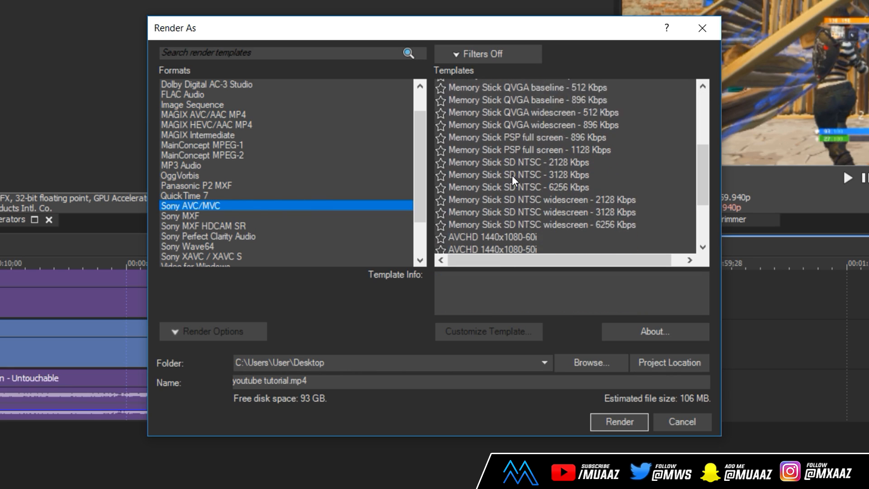
{"action": "scroll", "coordinate": [573, 180], "scroll_direction": "up", "scroll_amount": 9}
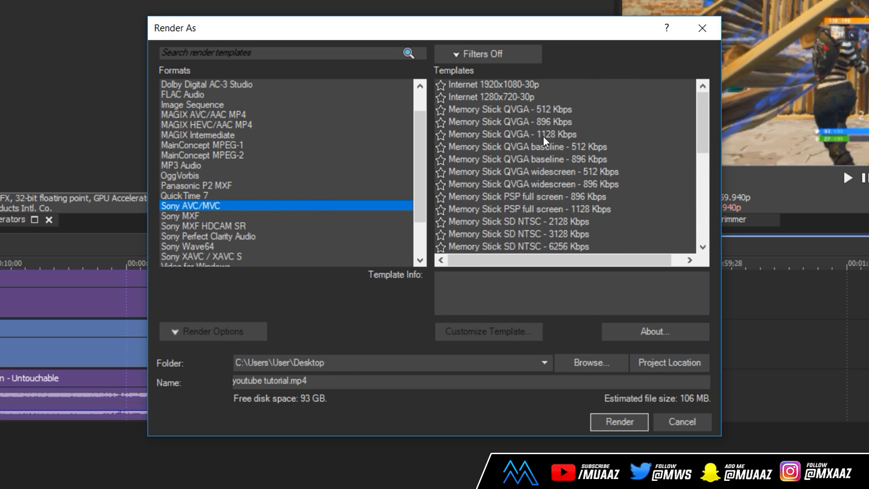
Select the Internet 1920x1080-30p template, view its custom settings and close them again.
{"action": "left_click", "coordinate": [502, 86]}
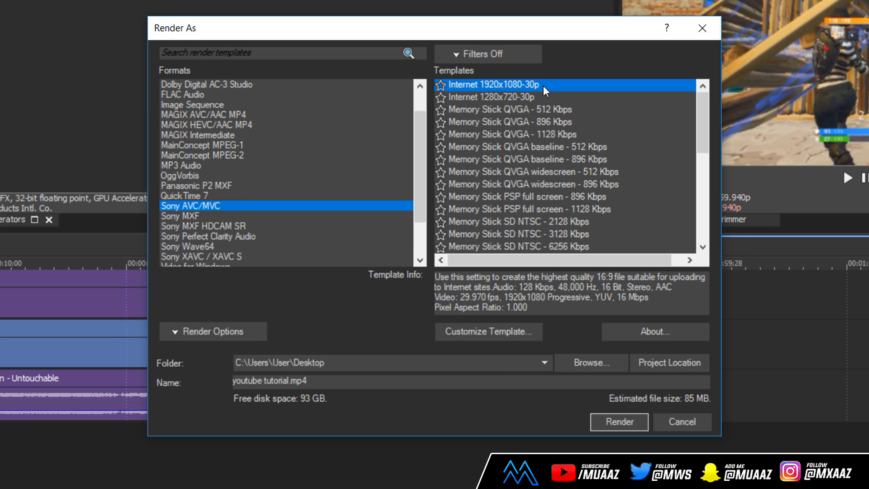
{"action": "left_click", "coordinate": [508, 332]}
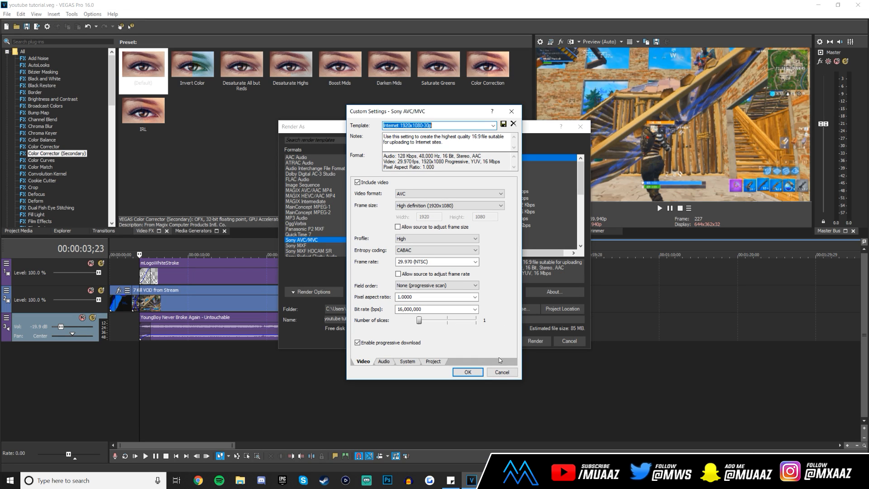
{"action": "left_click", "coordinate": [547, 467]}
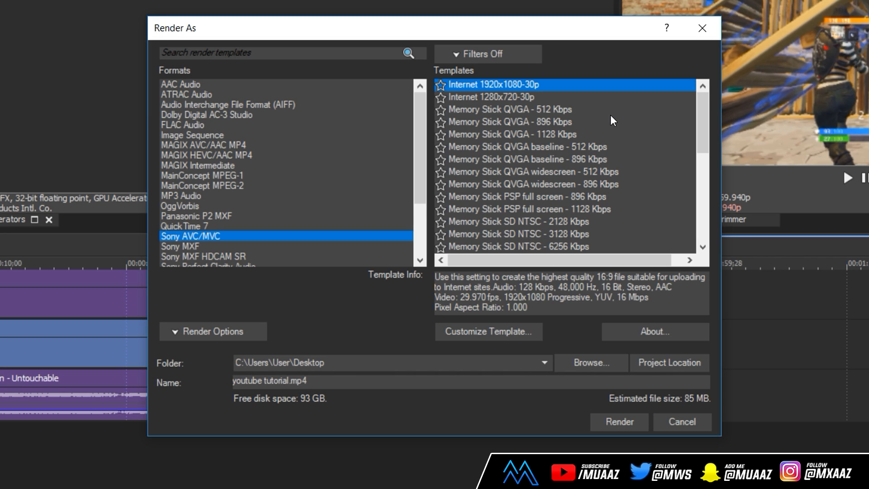
Select the BananaGaming Aug 2018 render template and open its custom settings.
{"action": "scroll", "coordinate": [636, 108], "scroll_direction": "down", "scroll_amount": 7}
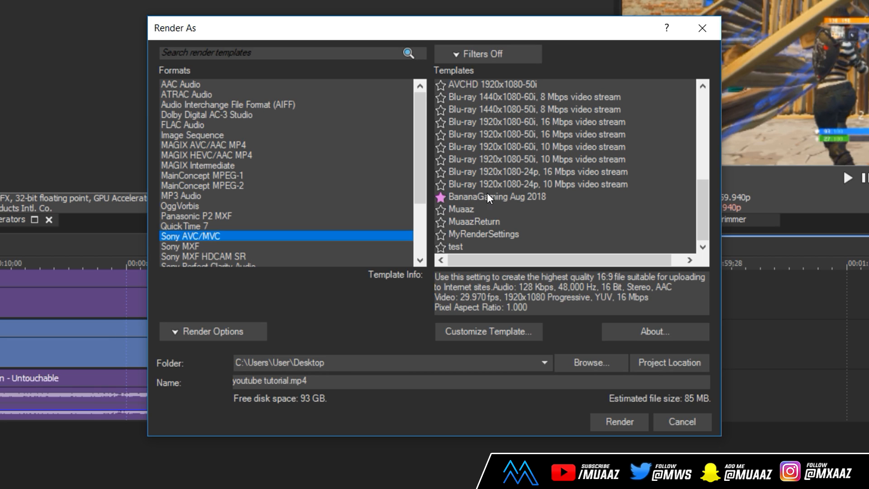
{"action": "left_click", "coordinate": [512, 197]}
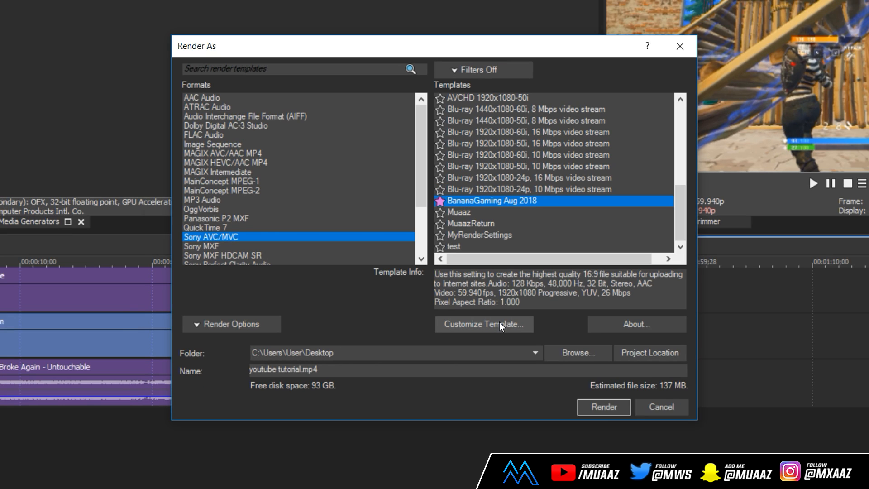
{"action": "left_click", "coordinate": [505, 332]}
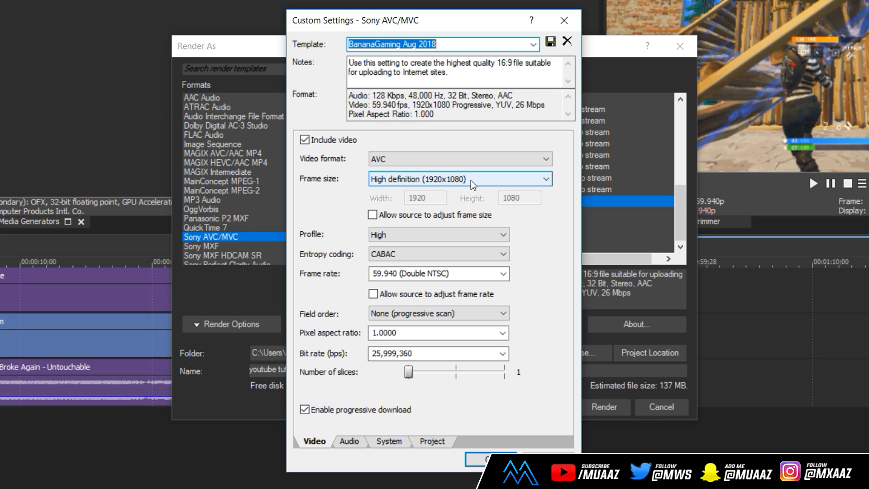
Examine the frame size, frame rate and bit rate choices in the template's video settings.
{"action": "left_click", "coordinate": [544, 179]}
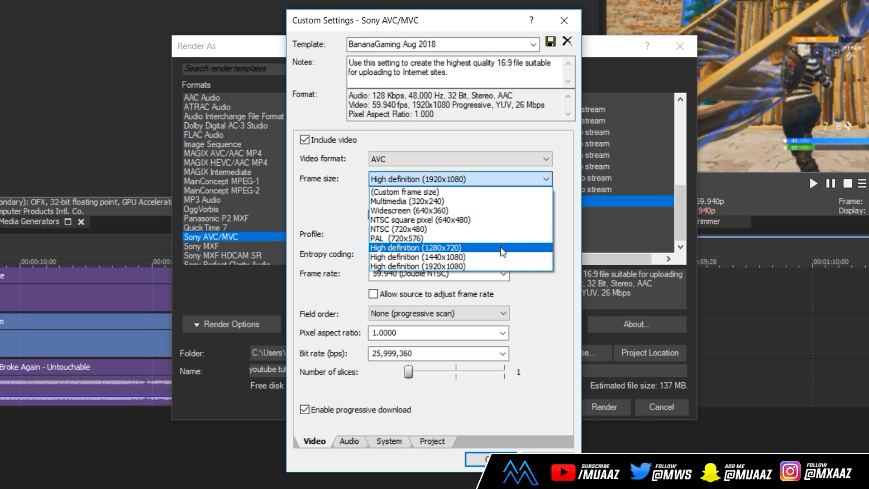
{"action": "left_click", "coordinate": [328, 202]}
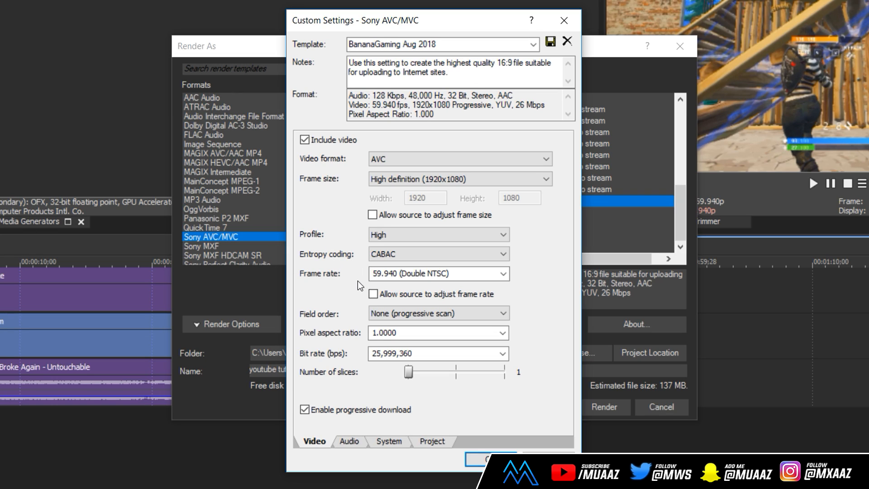
{"action": "left_click", "coordinate": [503, 274]}
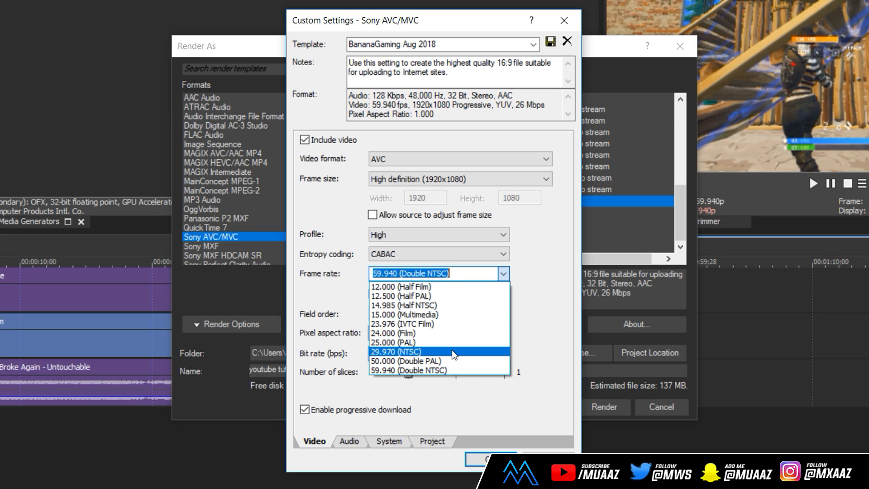
{"action": "left_click", "coordinate": [550, 272]}
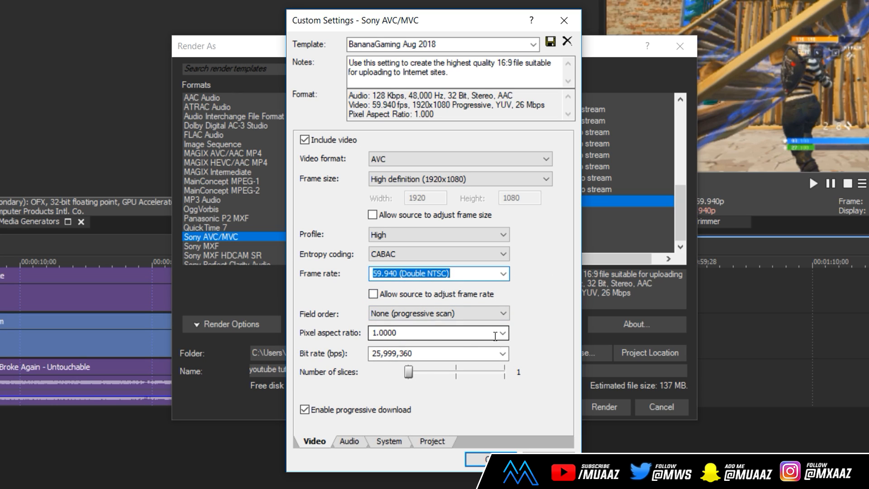
{"action": "left_click", "coordinate": [503, 354]}
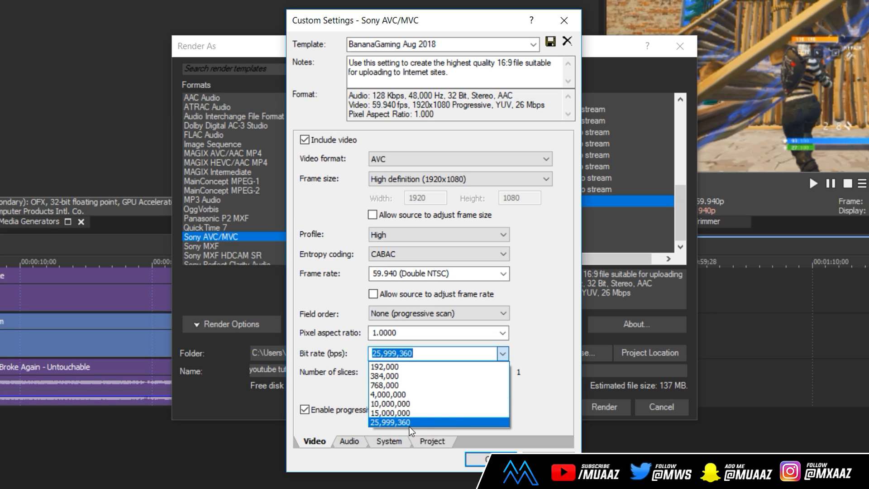
{"action": "left_click", "coordinate": [552, 349]}
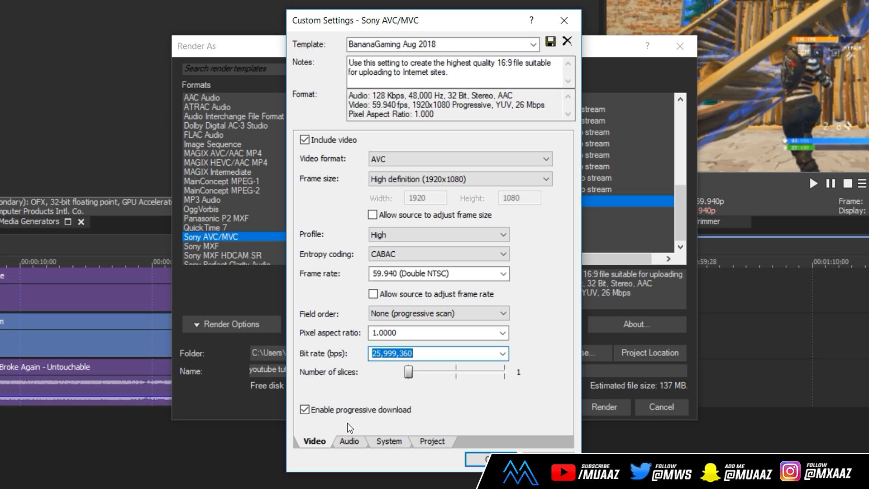
Review the template's audio, system and project settings, and close the custom settings.
{"action": "left_click", "coordinate": [352, 444]}
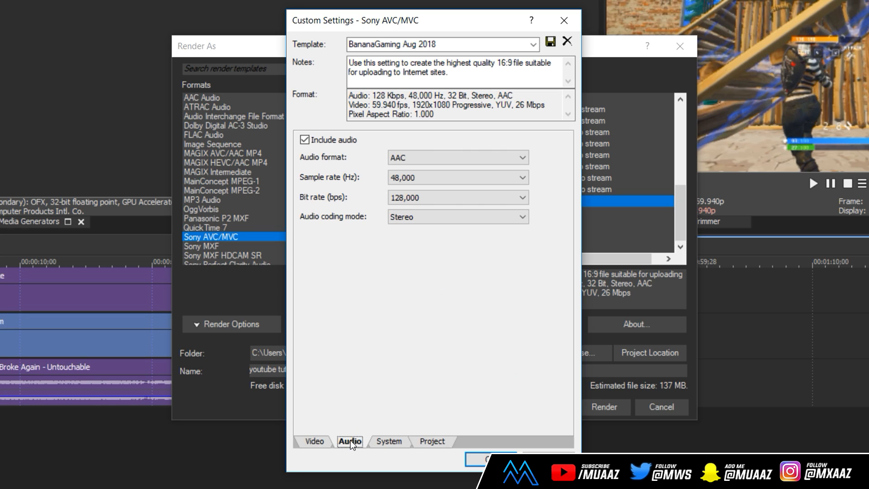
{"action": "left_click", "coordinate": [387, 441]}
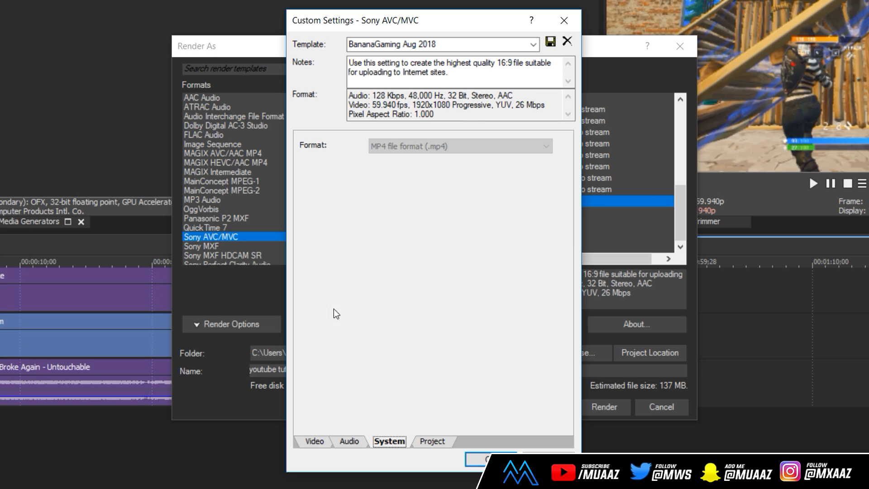
{"action": "left_click", "coordinate": [445, 444]}
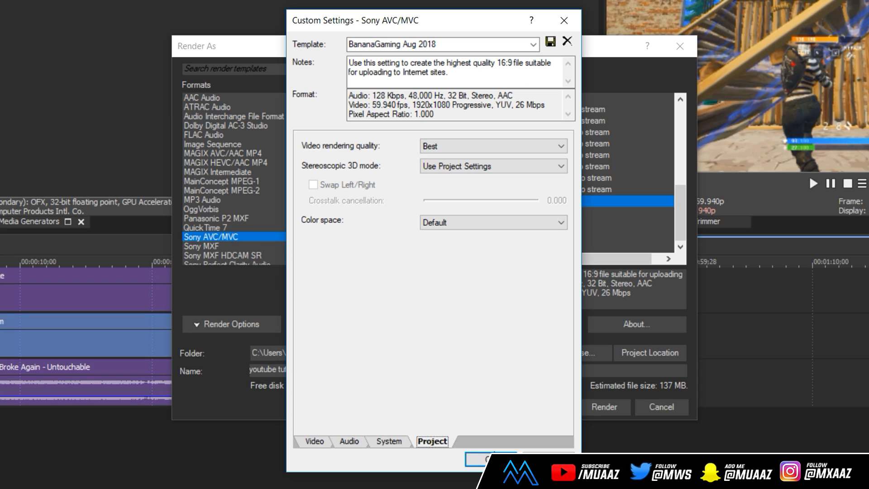
{"action": "left_click", "coordinate": [483, 458]}
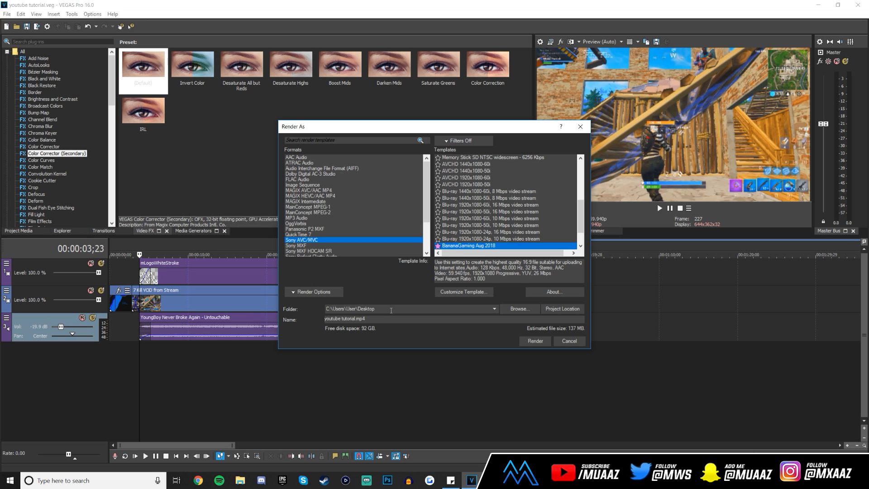
Look at the available render options, including rendering the loop region only, and cancel the Render As dialog.
{"action": "left_click", "coordinate": [295, 293]}
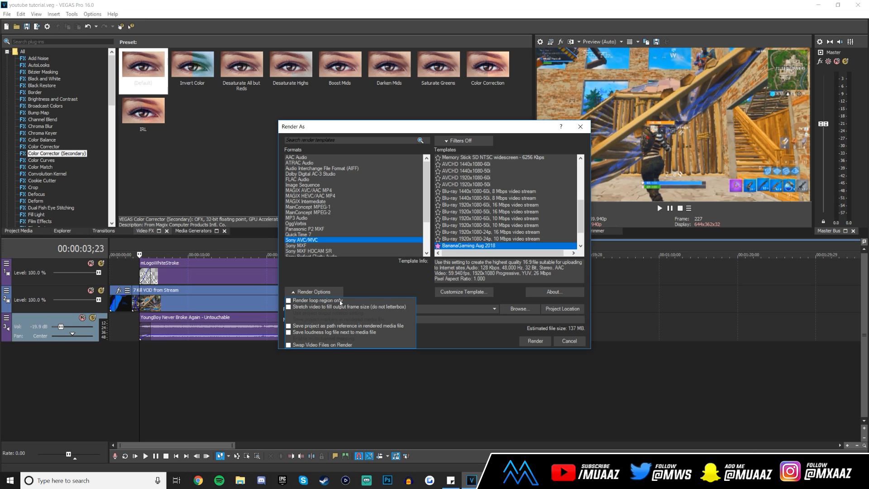
{"action": "left_click", "coordinate": [365, 282]}
{"action": "left_click", "coordinate": [557, 340]}
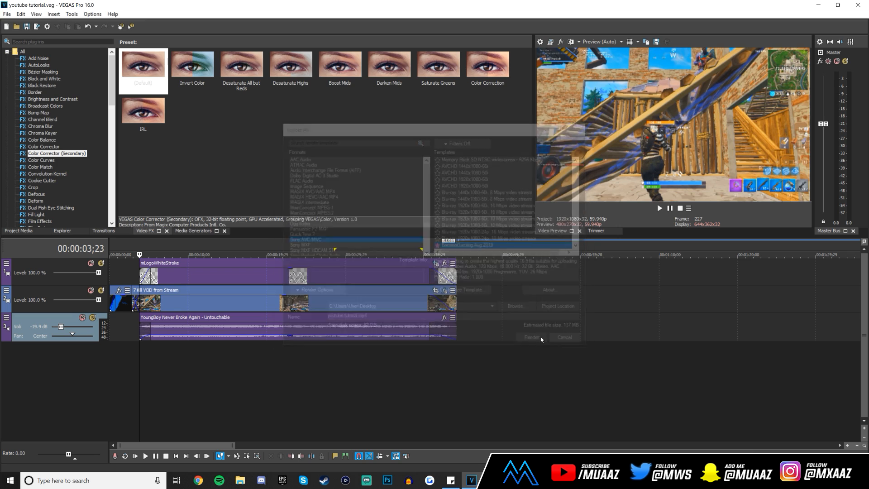
Mark a loop region over the middle of the clips ending at 00:00:38;17, and reopen the Render As dialog.
{"action": "left_click_drag", "start_coordinate": [240, 362], "coordinate": [412, 366]}
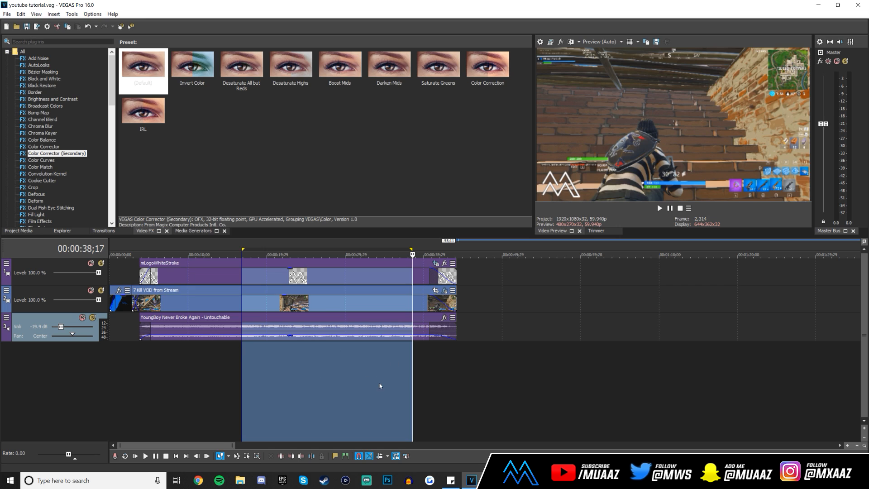
{"action": "left_click", "coordinate": [425, 379]}
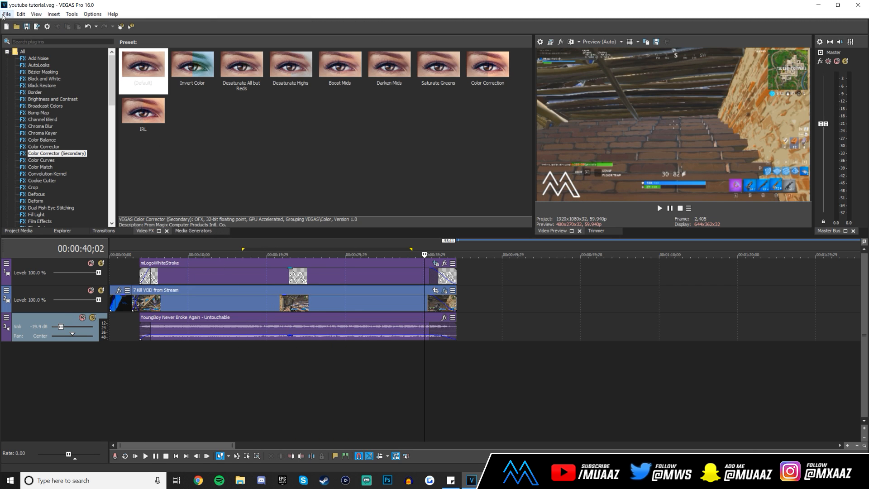
{"action": "left_click", "coordinate": [7, 14]}
{"action": "left_click", "coordinate": [35, 78]}
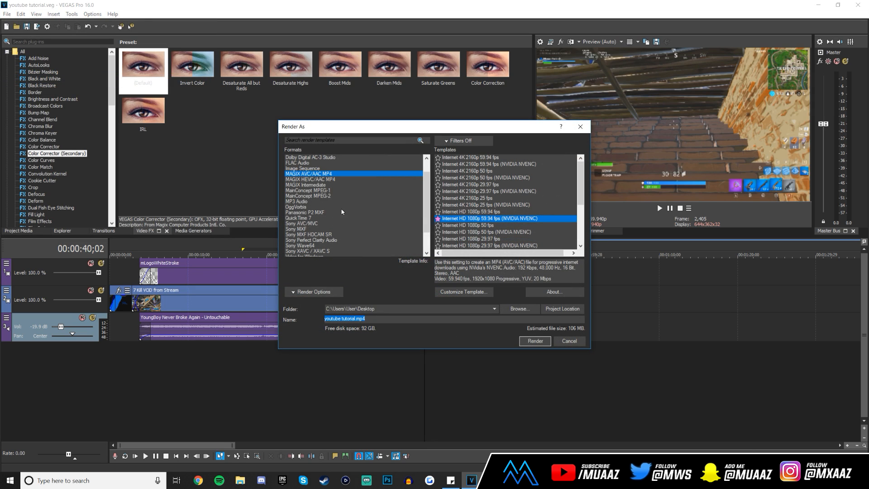
Choose the Sony AVC/MVC format with the BananaGaming Aug 2018 template, then review its custom video settings and accept them.
{"action": "left_click", "coordinate": [309, 224]}
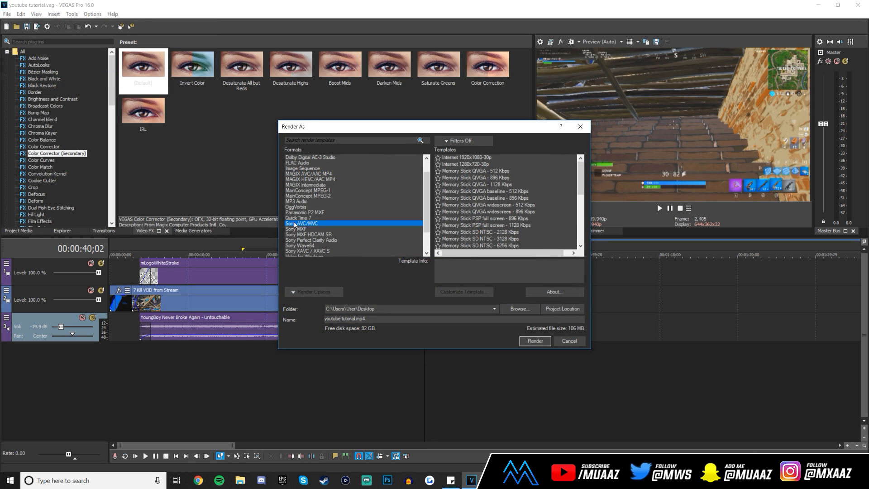
{"action": "scroll", "coordinate": [511, 220], "scroll_direction": "down", "scroll_amount": 5}
{"action": "scroll", "coordinate": [511, 220], "scroll_direction": "down", "scroll_amount": 1}
{"action": "left_click", "coordinate": [457, 219]}
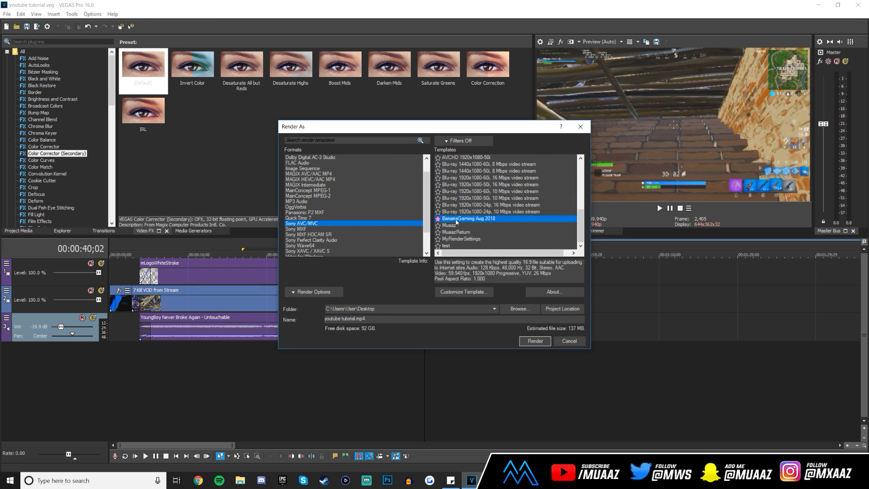
{"action": "left_click", "coordinate": [469, 292]}
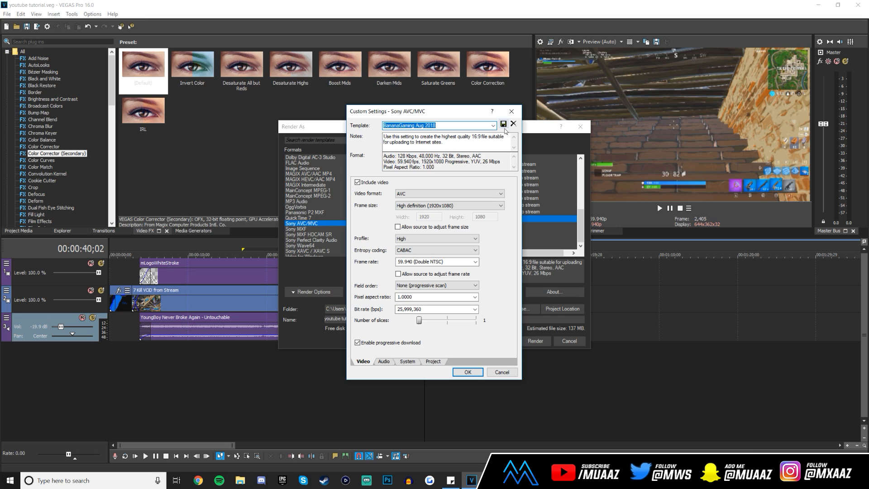
{"action": "left_click", "coordinate": [467, 372]}
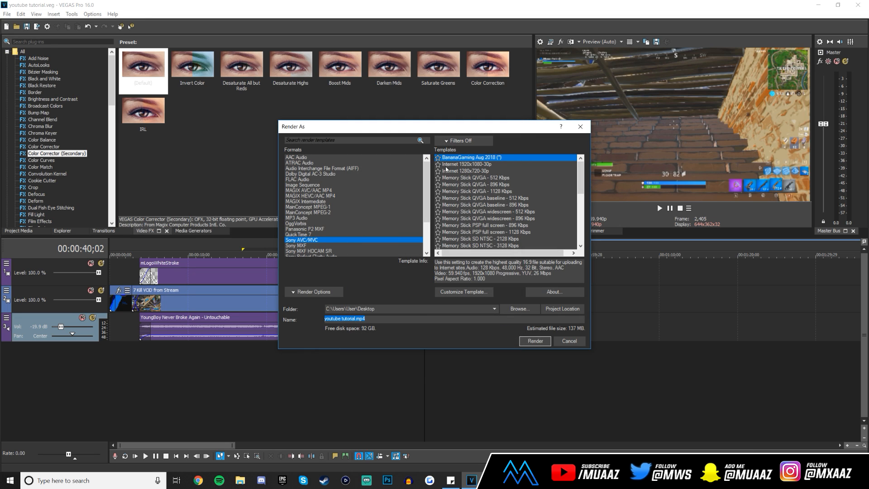
Mark the customized BananaGaming Aug 2018 (*) template as a favorite and filter the render templates to show favorites only.
{"action": "left_click", "coordinate": [438, 158]}
{"action": "left_click", "coordinate": [467, 142]}
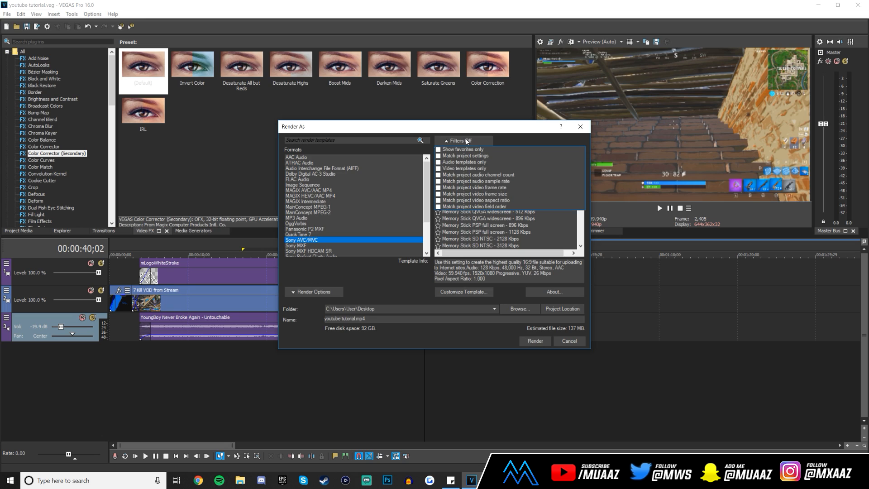
{"action": "left_click", "coordinate": [459, 150]}
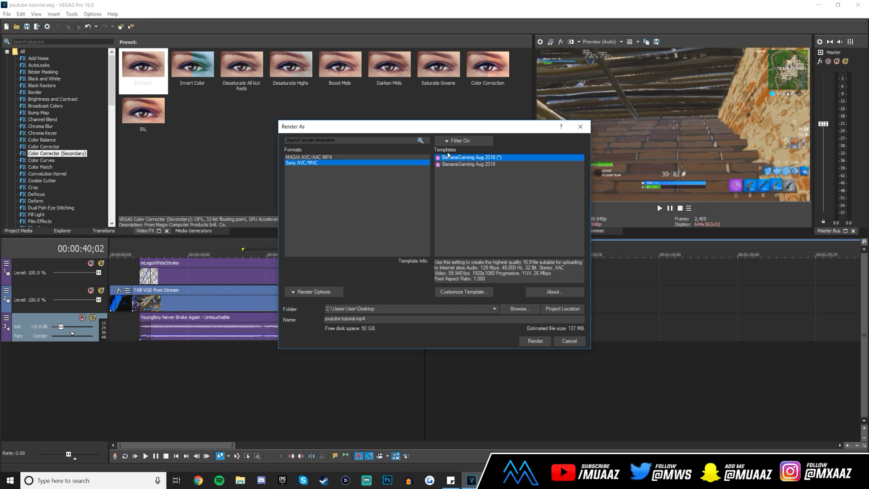
Select the original BananaGaming Aug 2018 template, check the render options, and start rendering youtube tutorial.mp4 to the Desktop.
{"action": "left_click", "coordinate": [460, 165]}
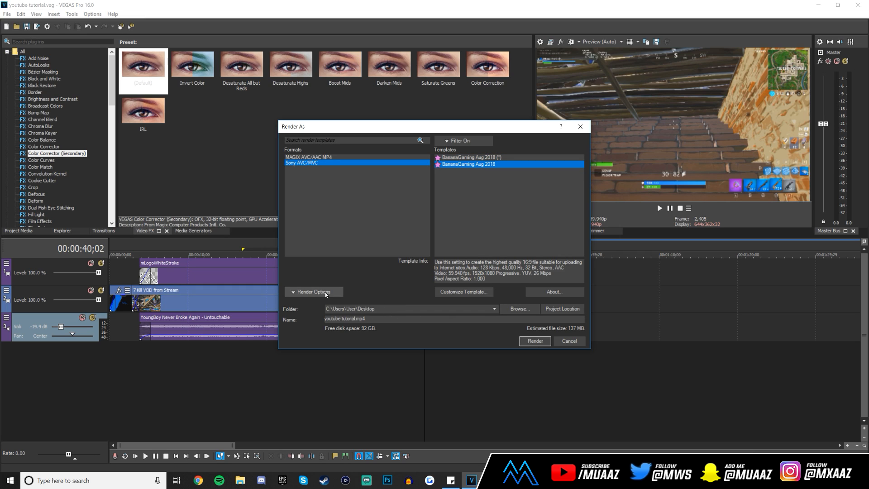
{"action": "left_click", "coordinate": [313, 292]}
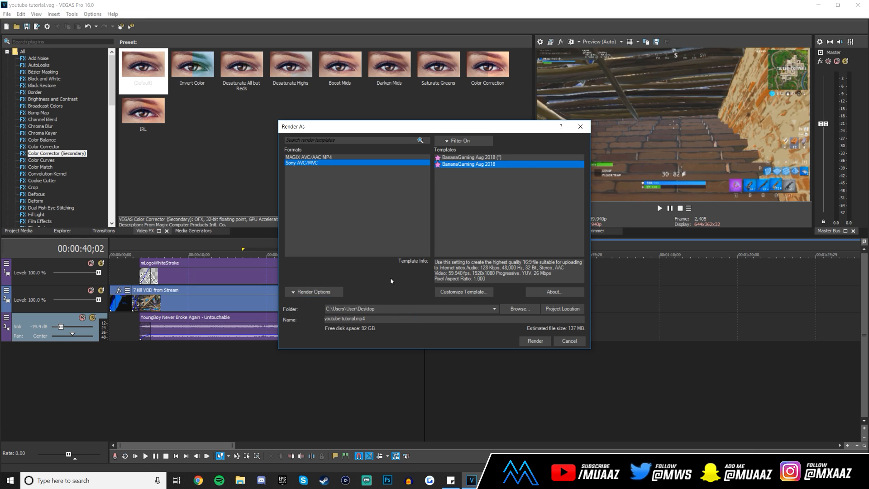
{"action": "left_click", "coordinate": [535, 341]}
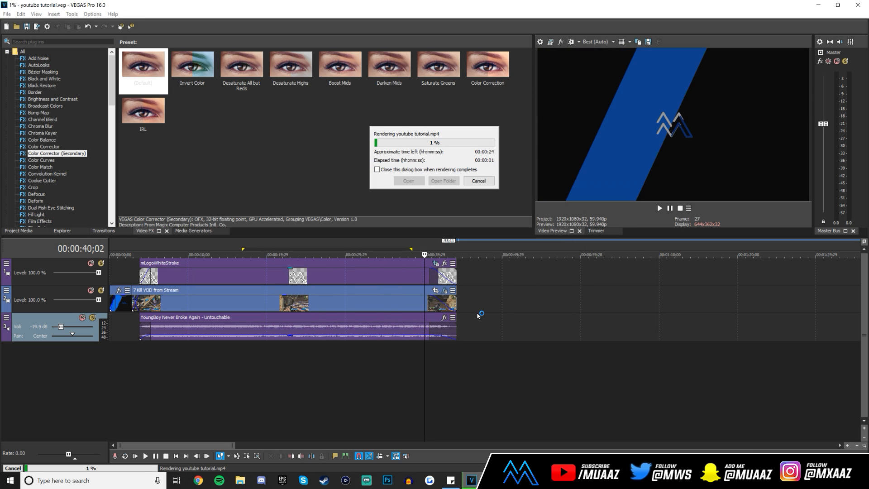